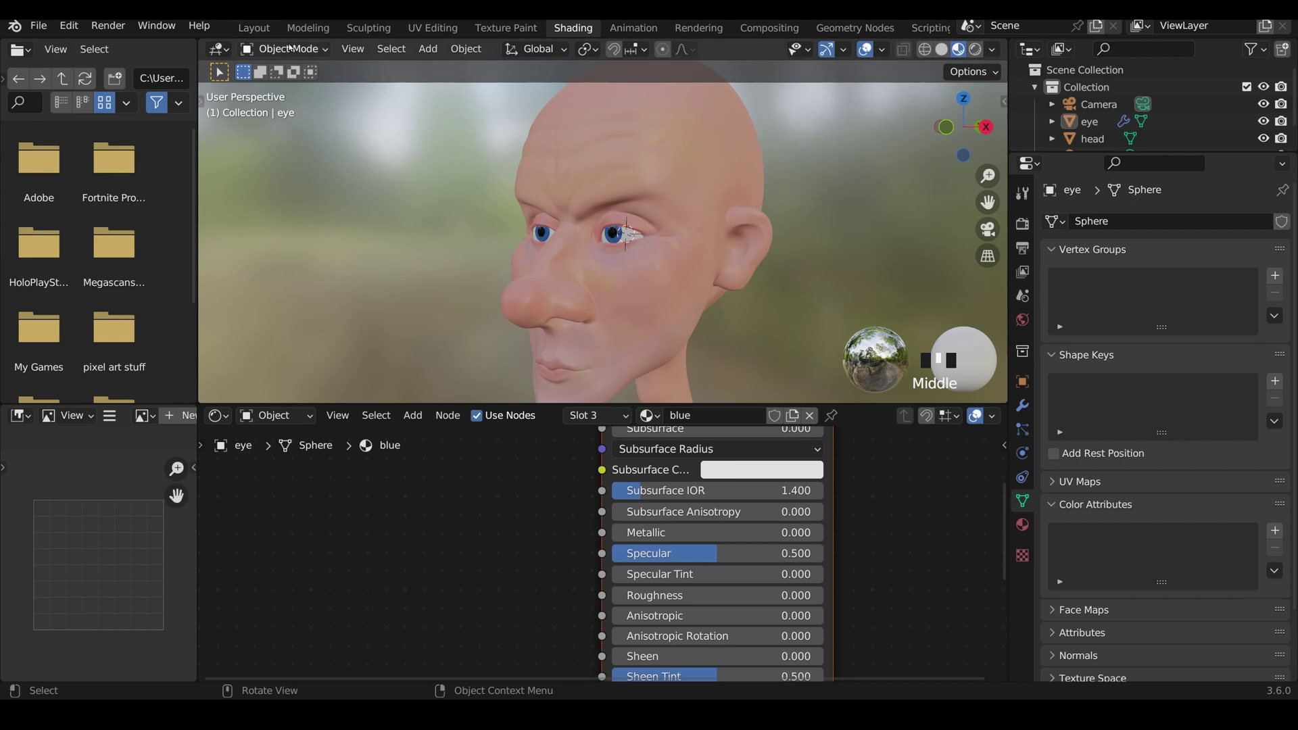
In Layout, split the 3D view into three viewports and look through the camera in the upper one
click(255, 28)
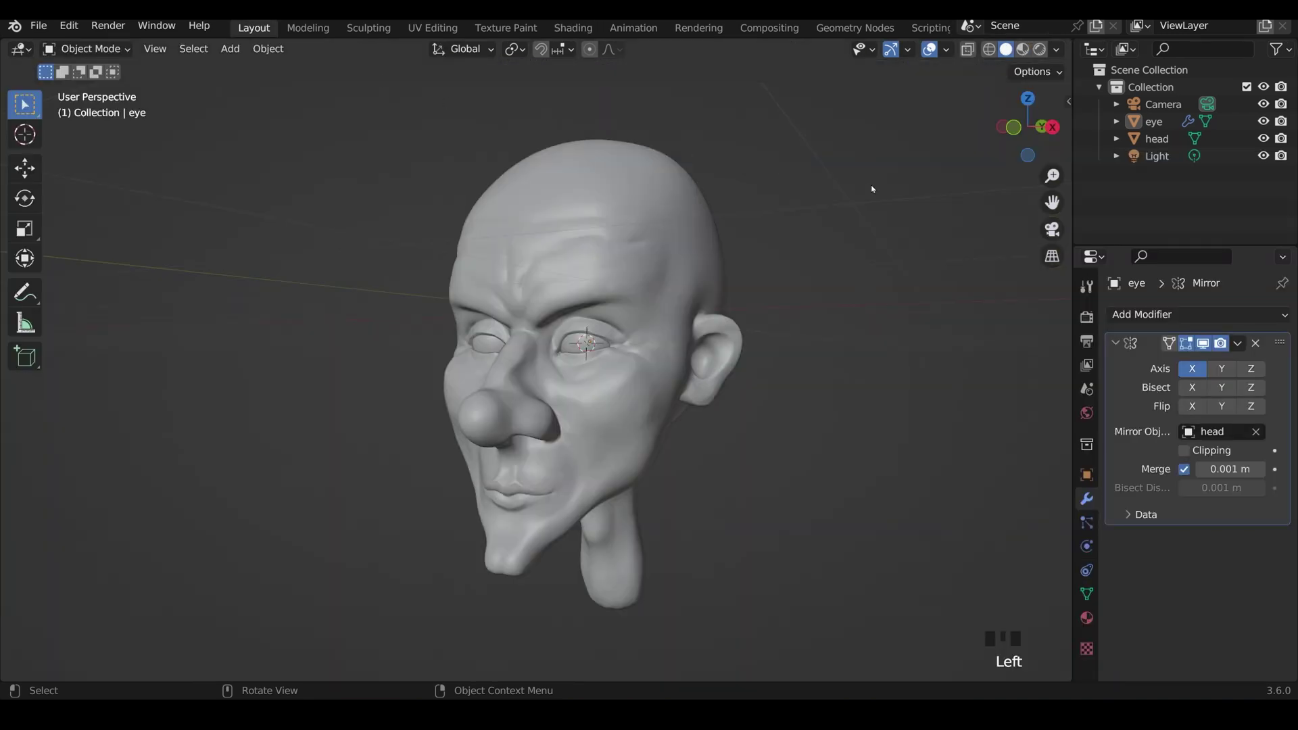
drag(1069, 42, 524, 136)
drag(676, 136, 838, 385)
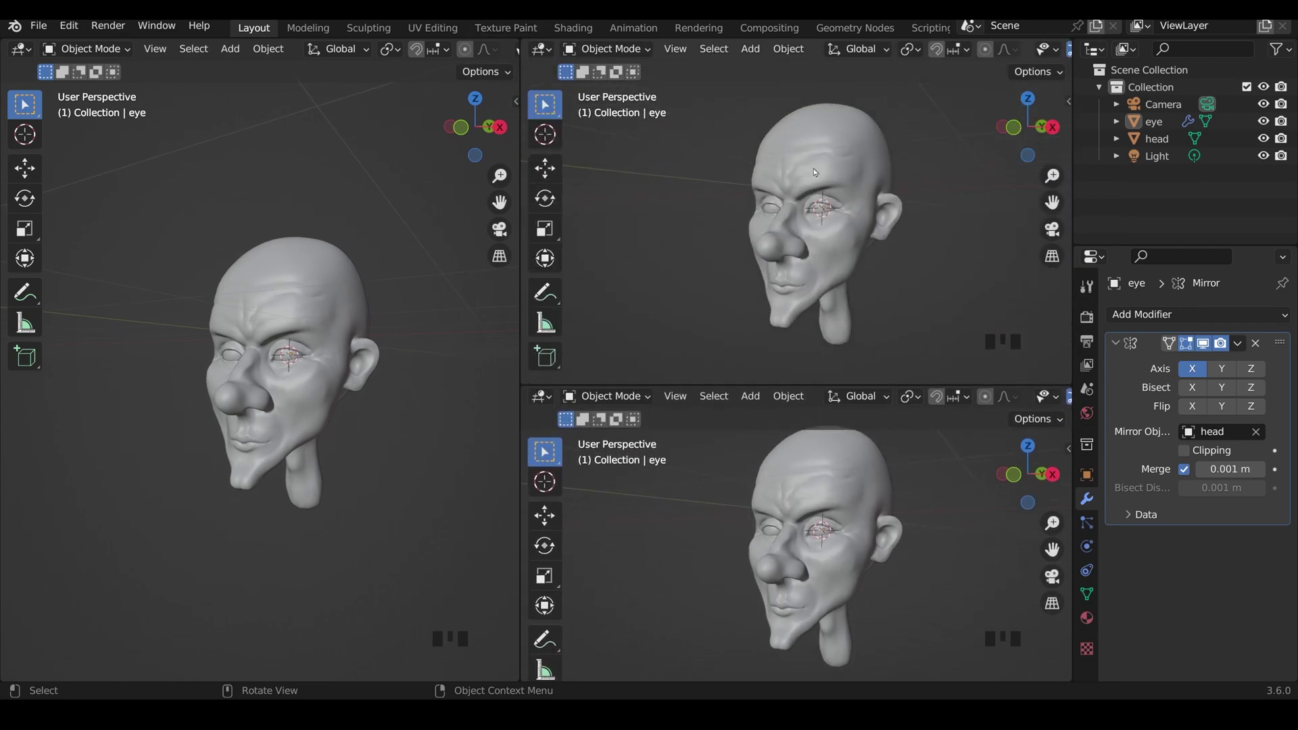
key(KP_0)
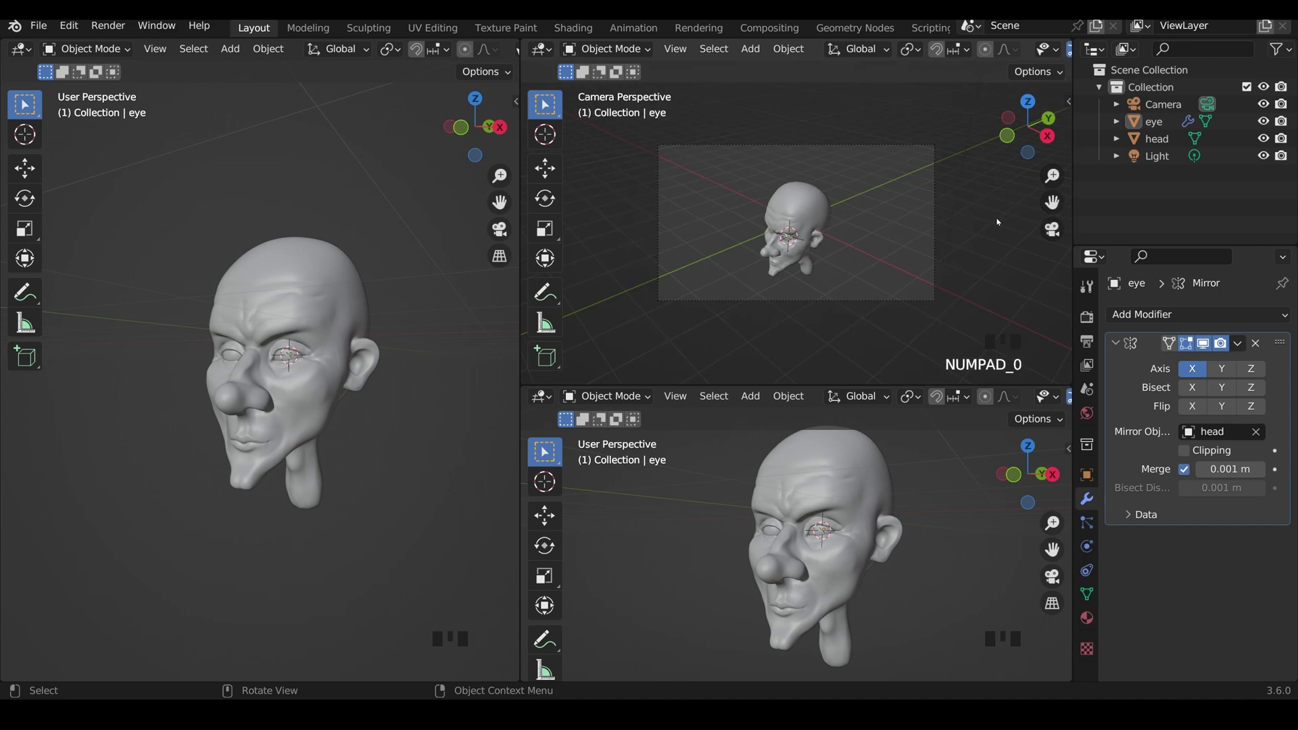
Lock the camera to the view, reframe it closer on the head at three-quarter angle, then unlock
key(n)
click(1063, 178)
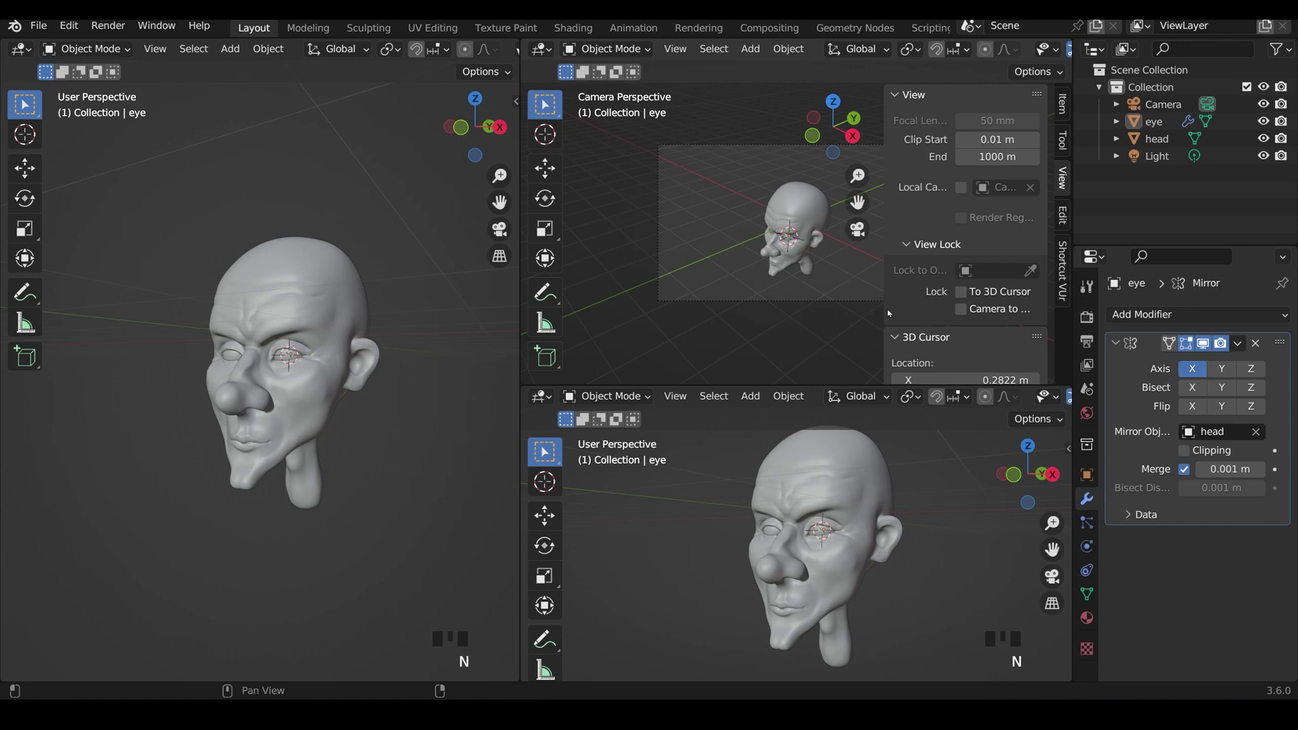
drag(884, 311, 846, 311)
click(937, 311)
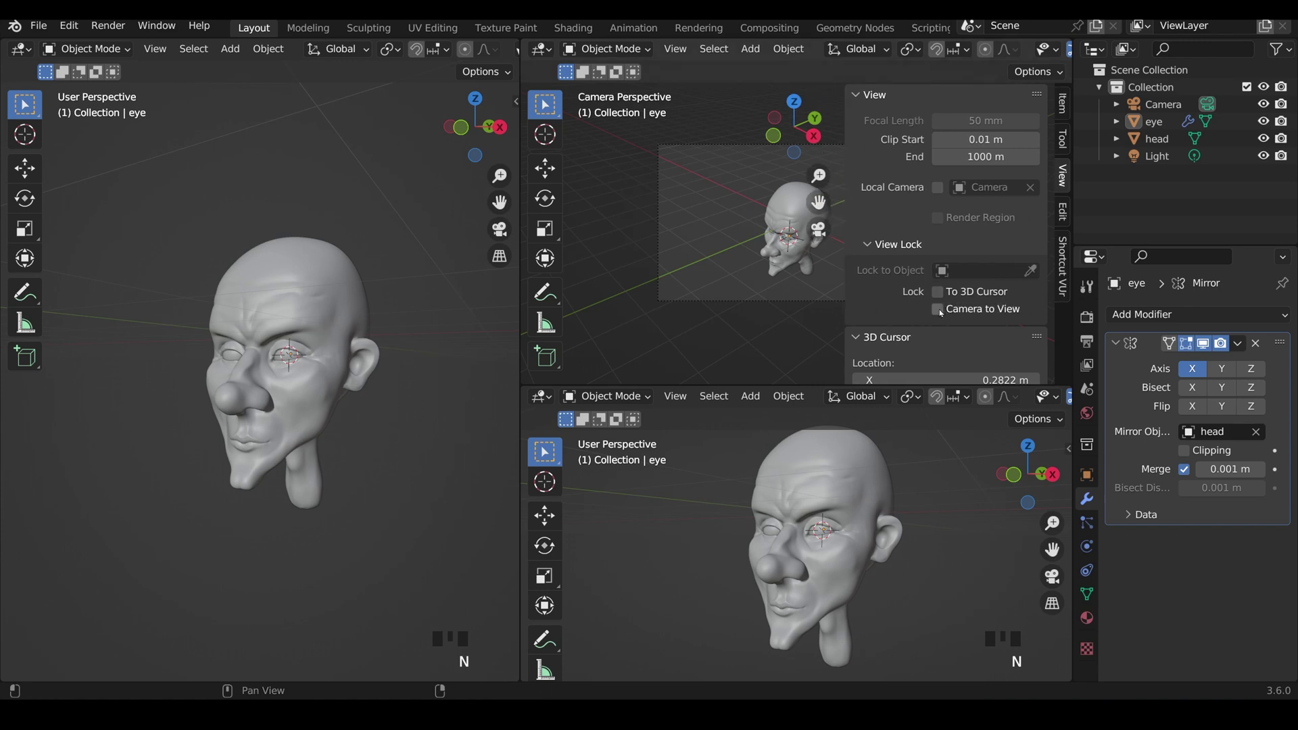
key(n)
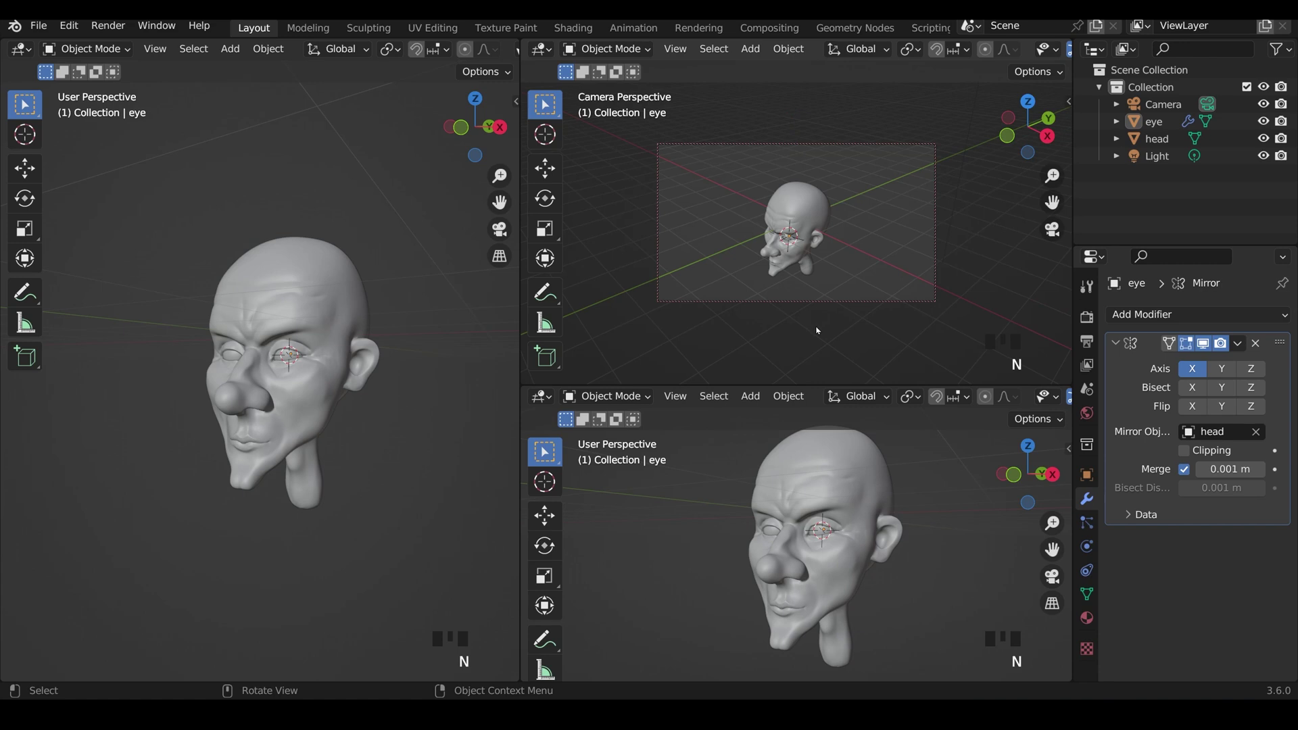
middle_drag(817, 330, 889, 213)
scroll(839, 272, up, 3)
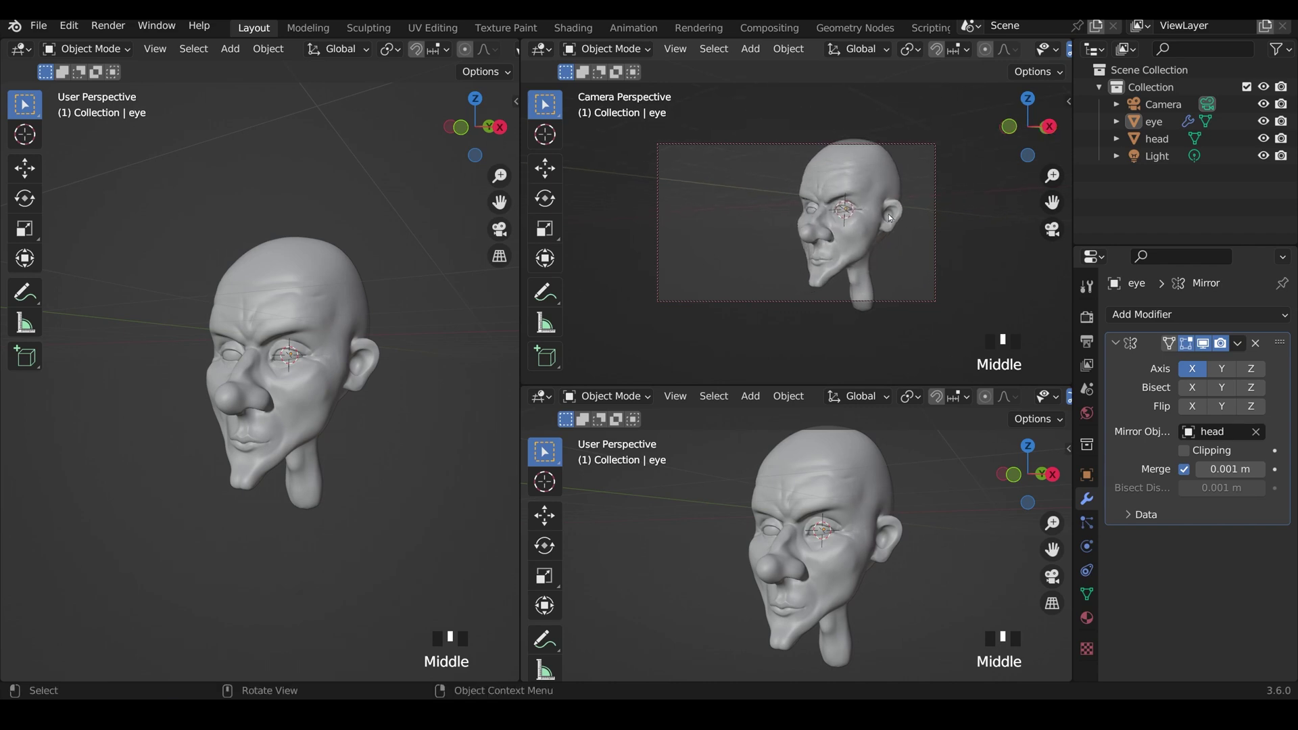
key(n)
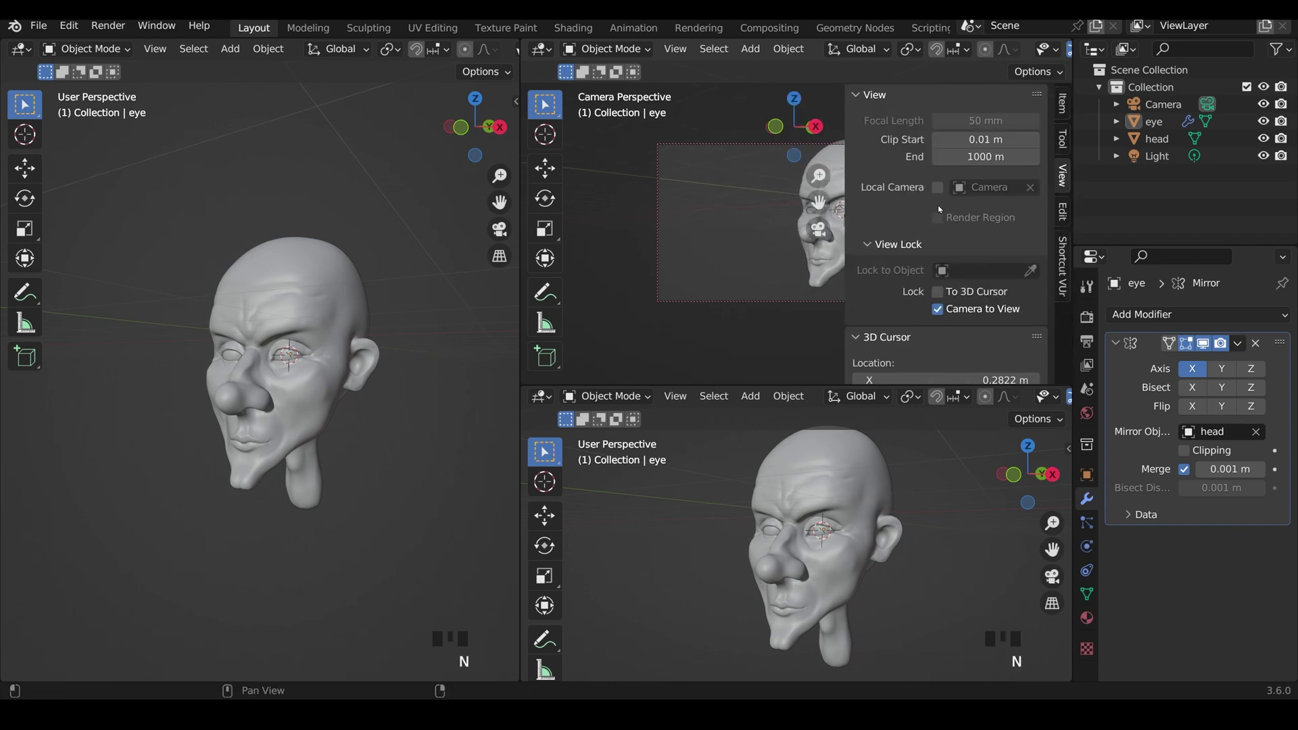
click(942, 311)
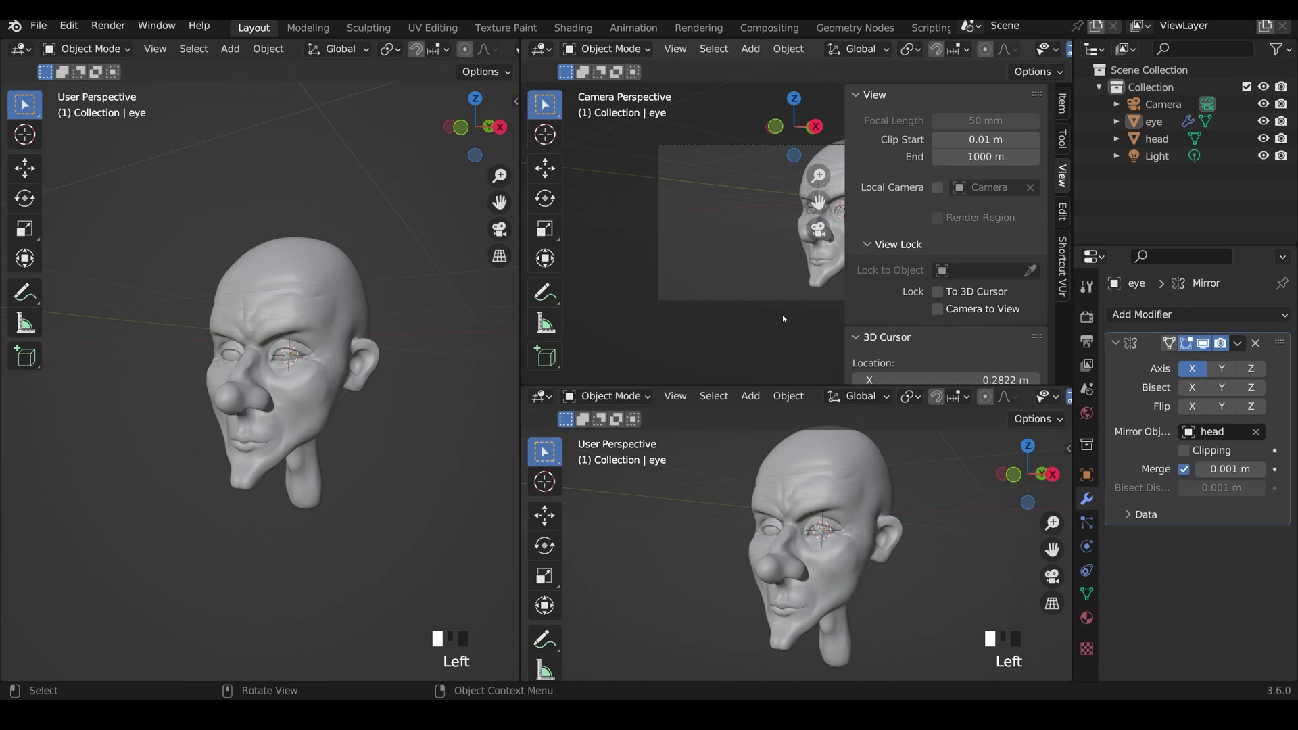
Hide the side panel and tool strip, and switch the camera view to Rendered shading
key(n)
key(t)
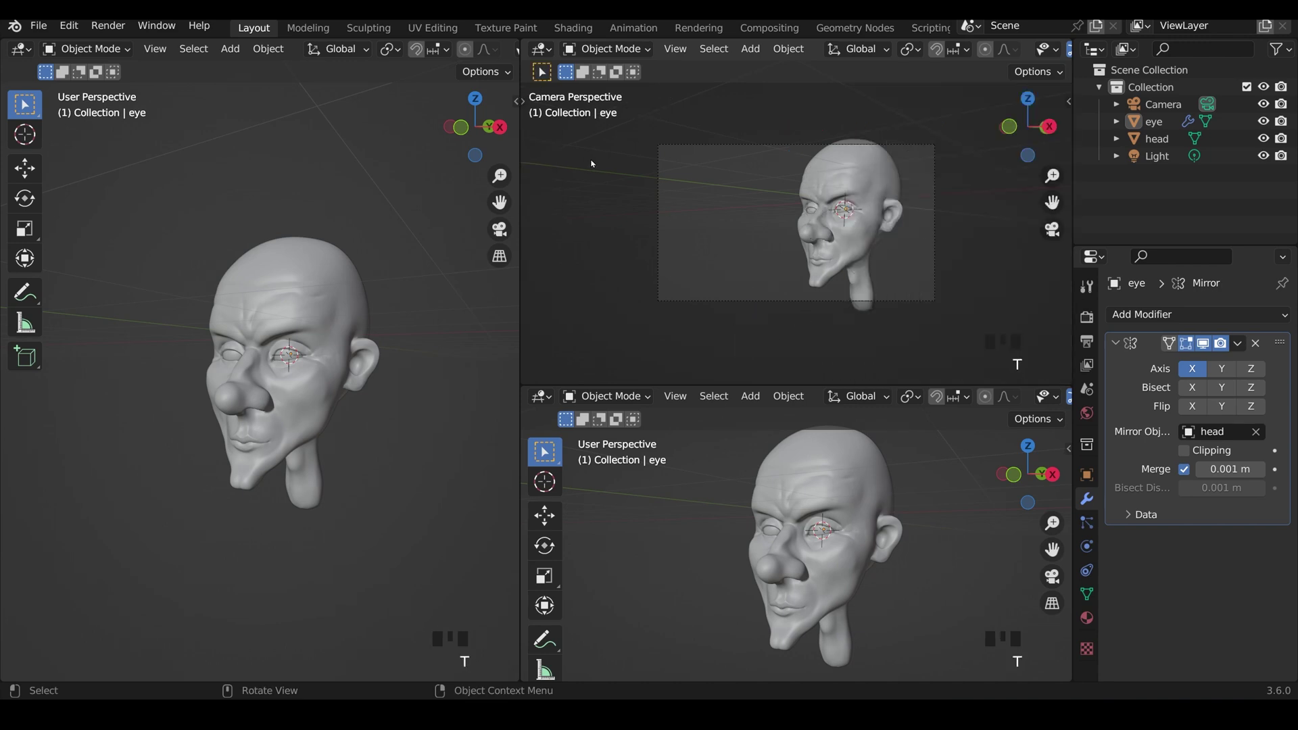
scroll(1048, 56, down, 5)
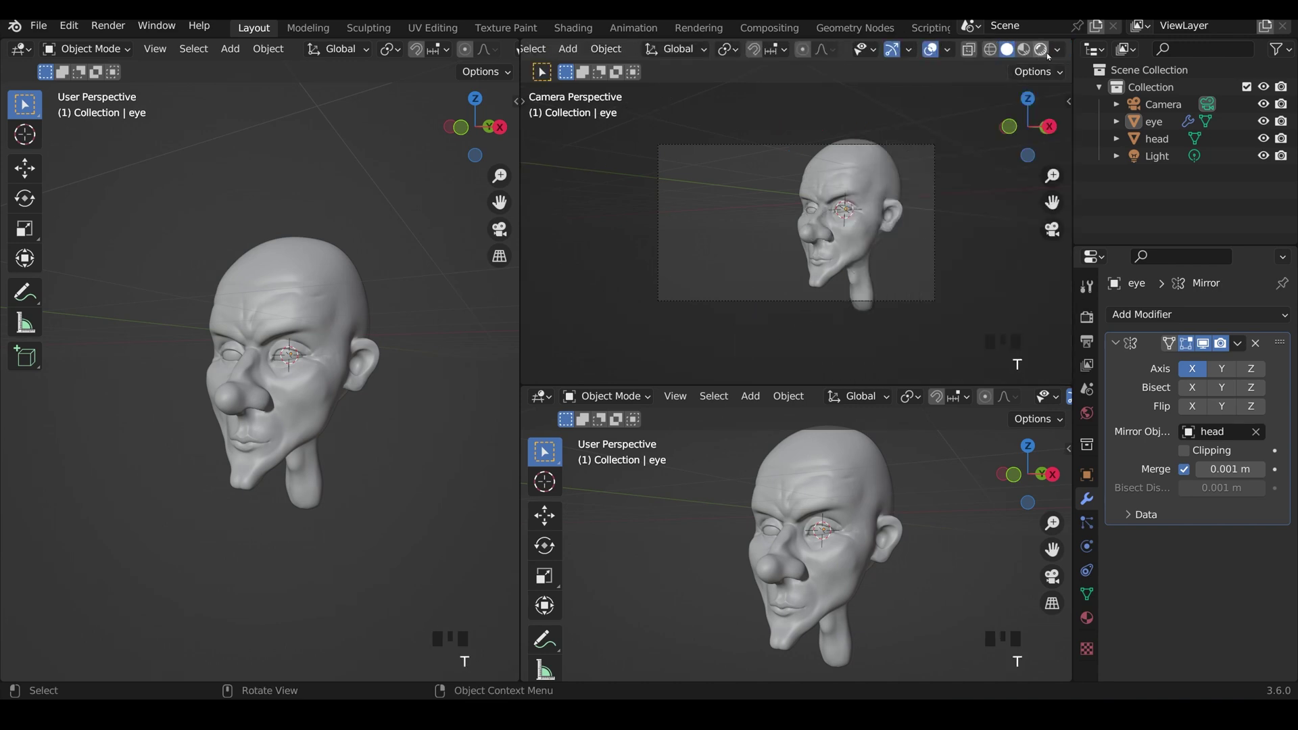
click(1041, 50)
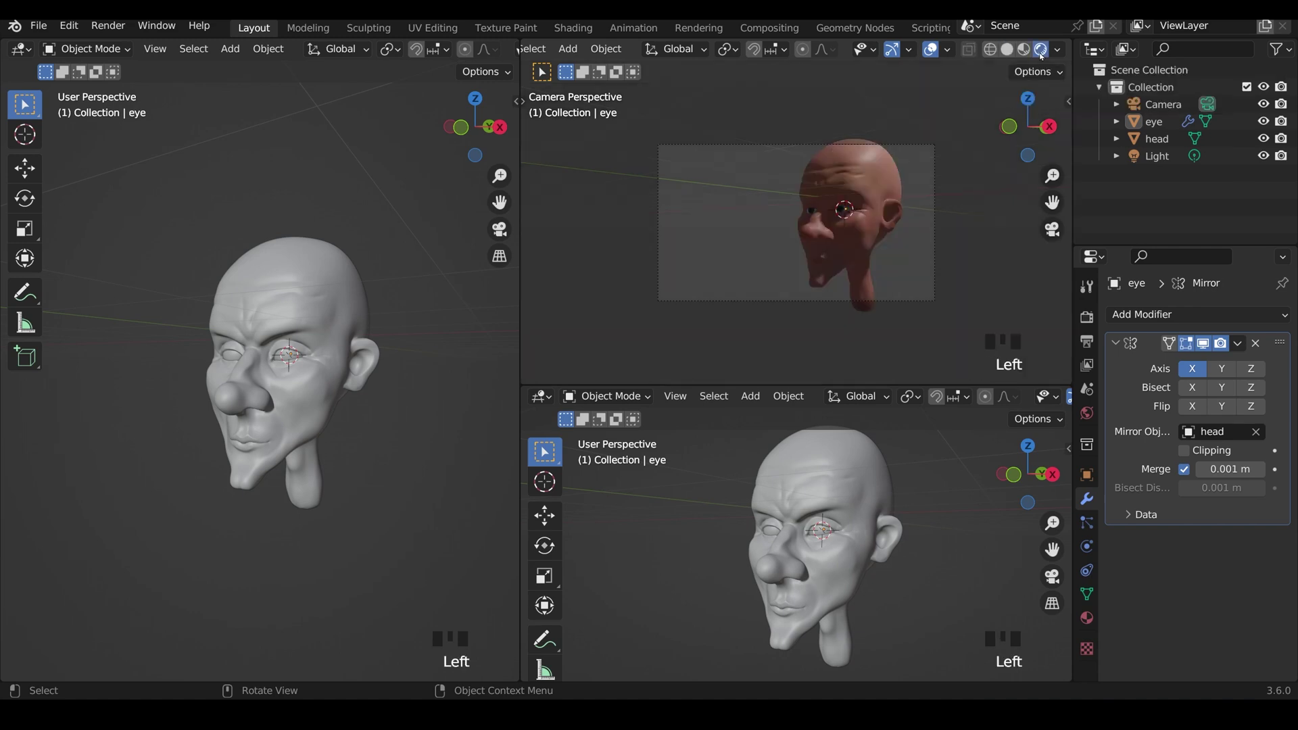
Turn off overlays, gizmos and the header in the camera view, then zoom in
click(932, 50)
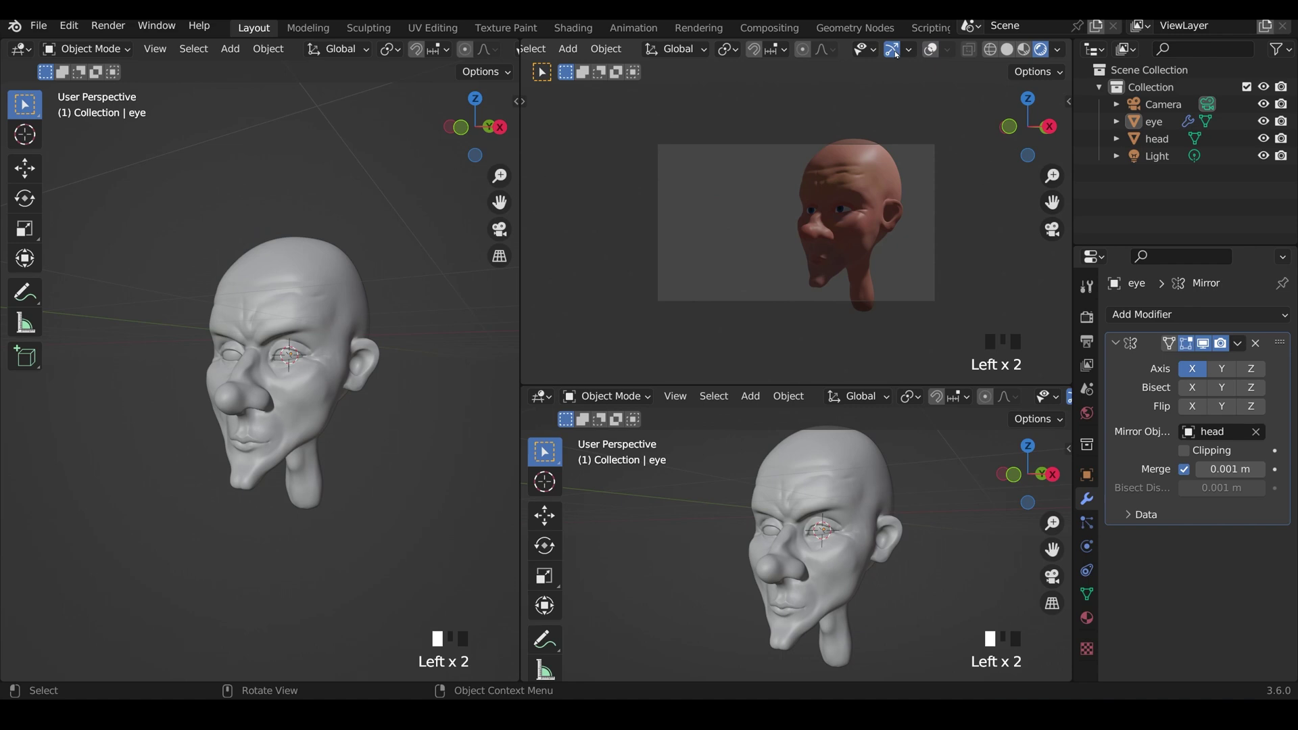
click(894, 49)
right_click(848, 52)
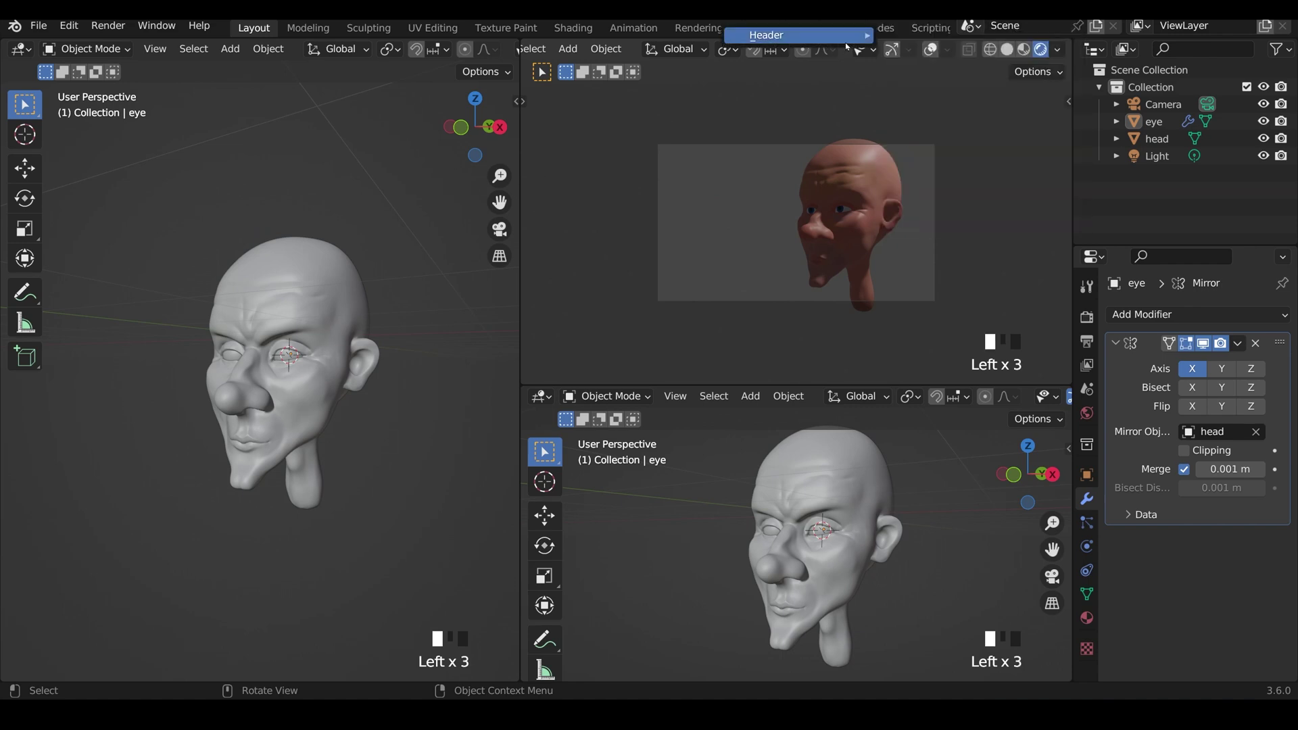
mouse_move(859, 36)
click(904, 41)
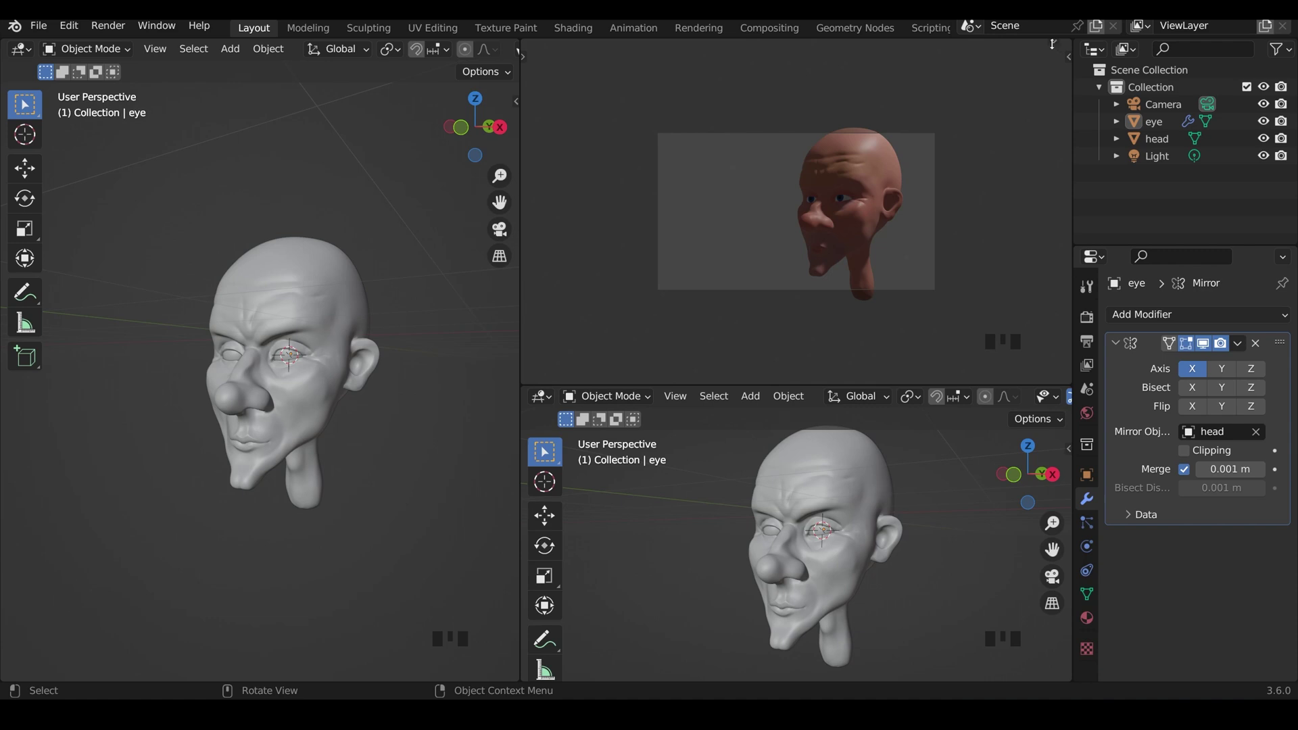
scroll(997, 192, up, 4)
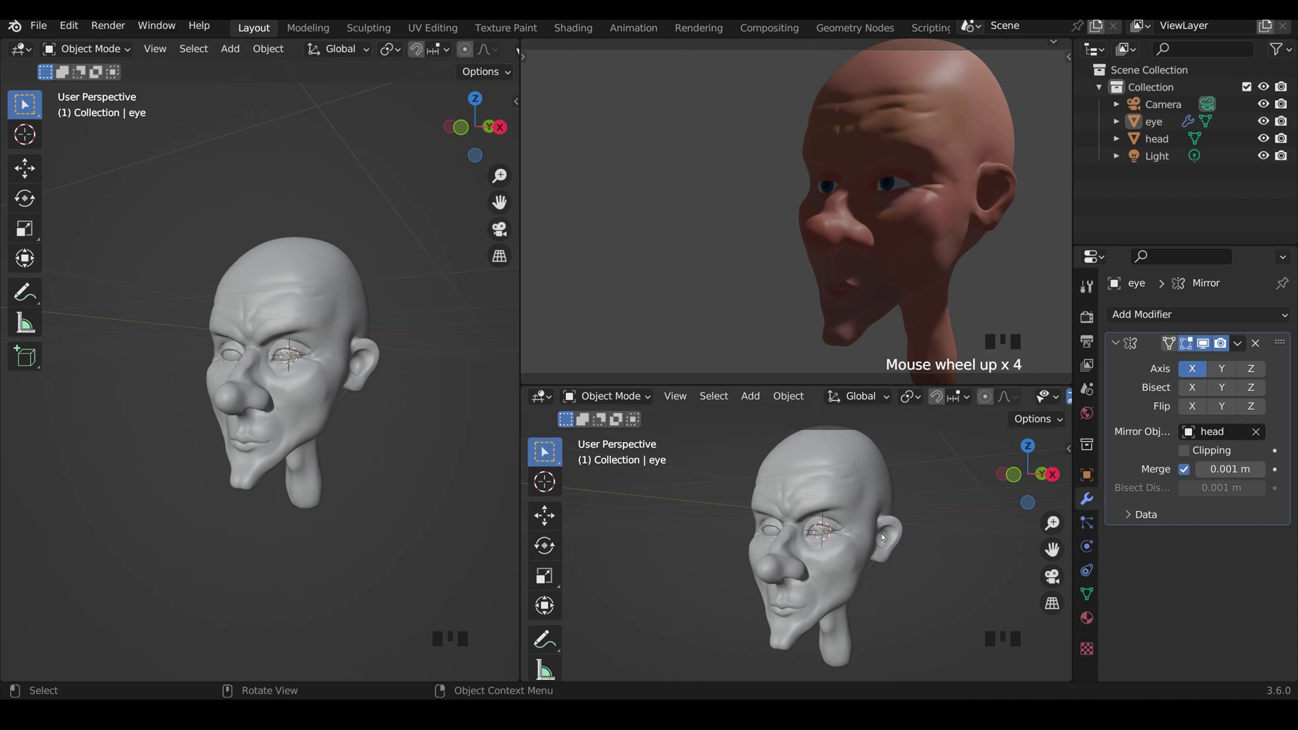
Hide the tool strip and gizmos in the lower view and set it to a zoomed-out top view
key(t)
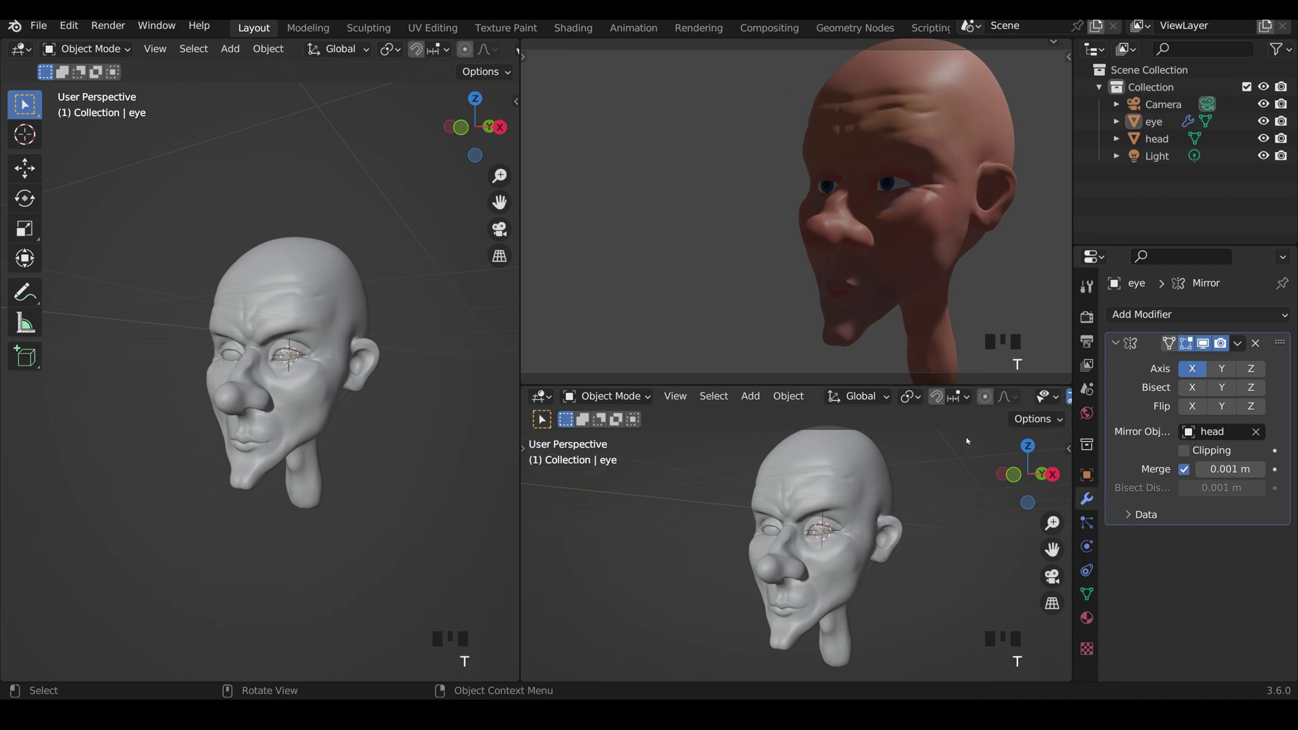
click(954, 400)
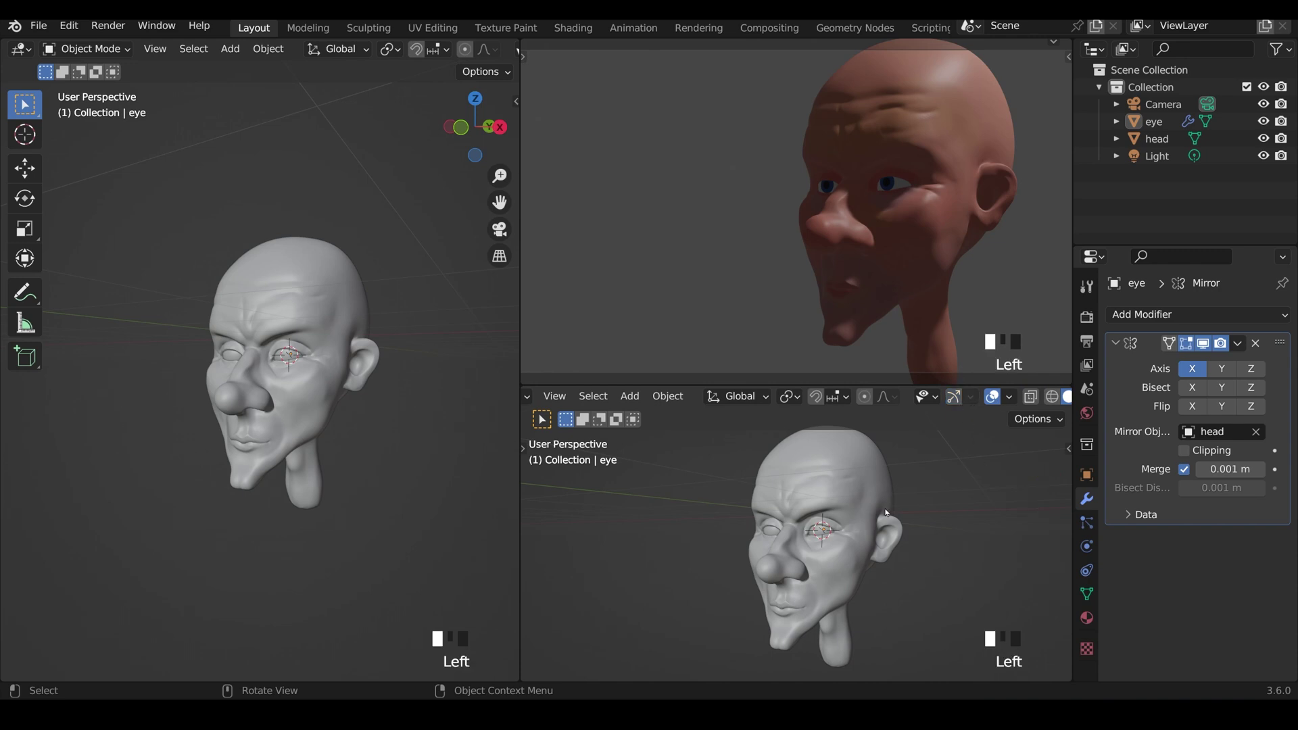
key(KP_7)
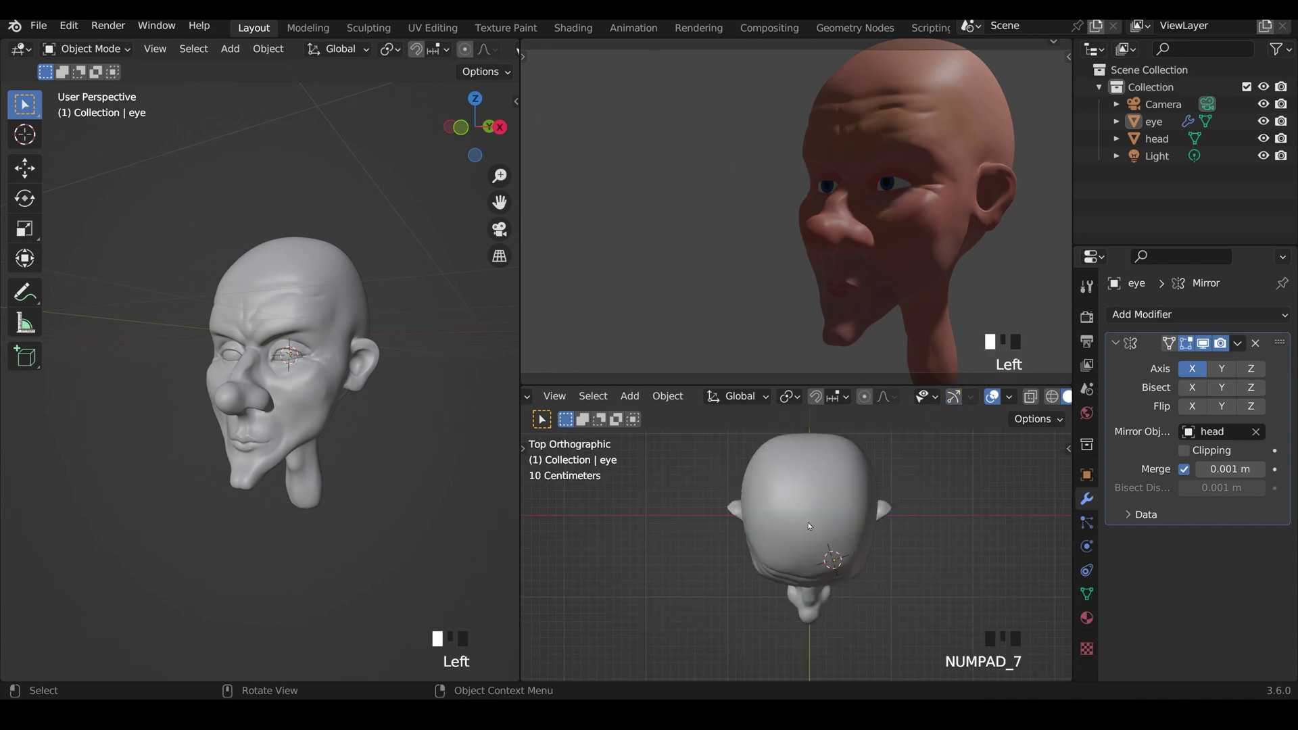
scroll(858, 562, down, 7)
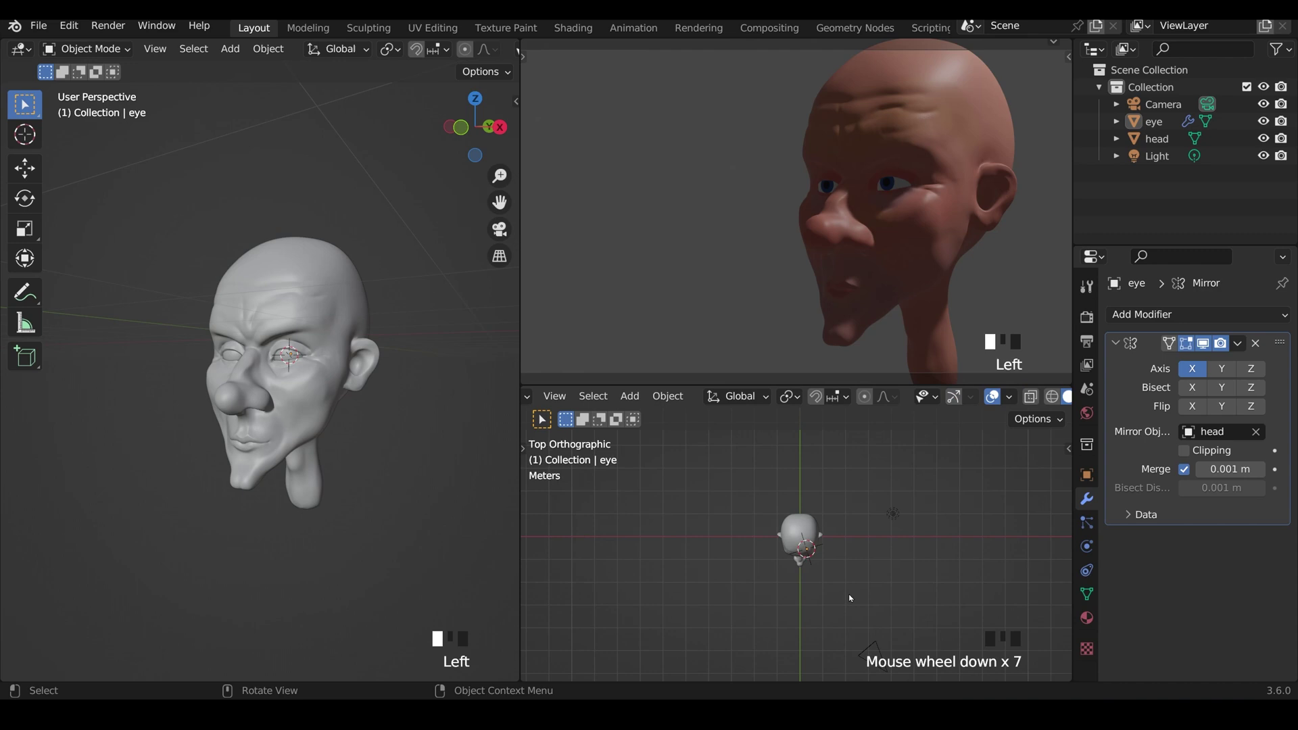
middle_drag(306, 413, 376, 393)
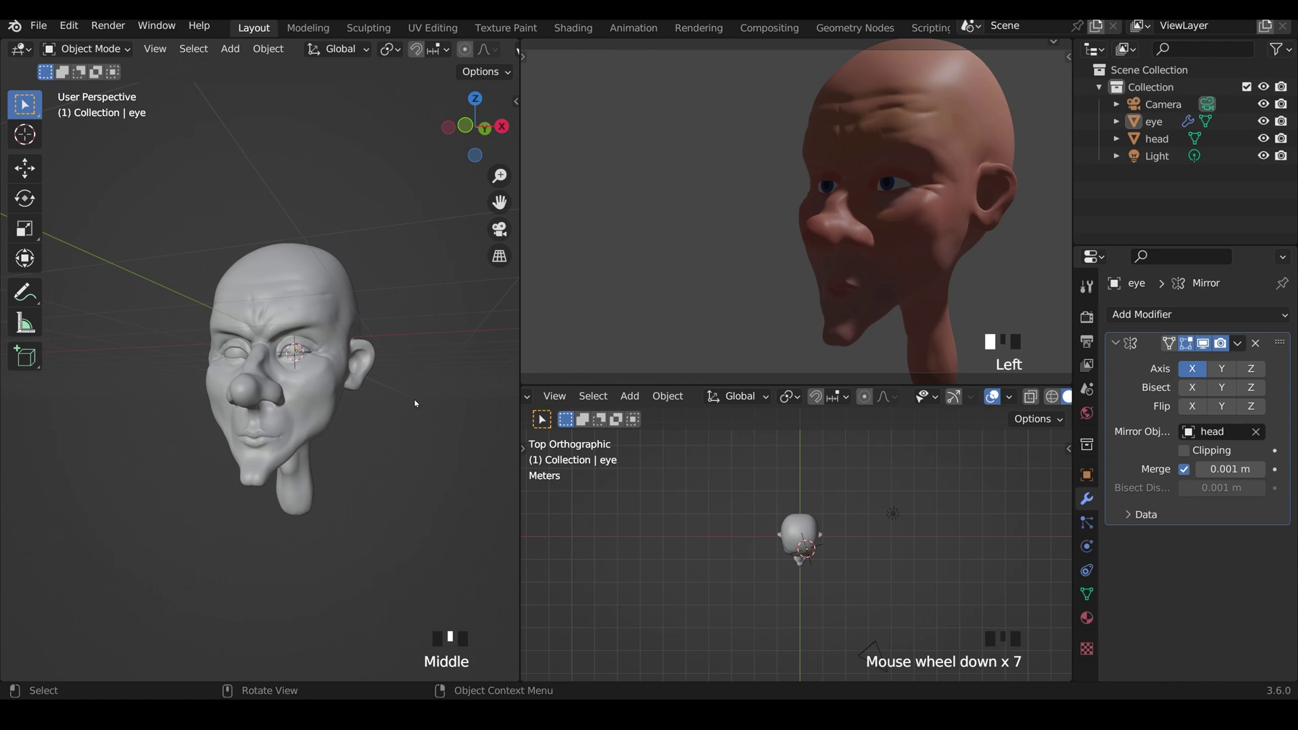
Move the light to a new spot beside the head
click(891, 517)
key(g)
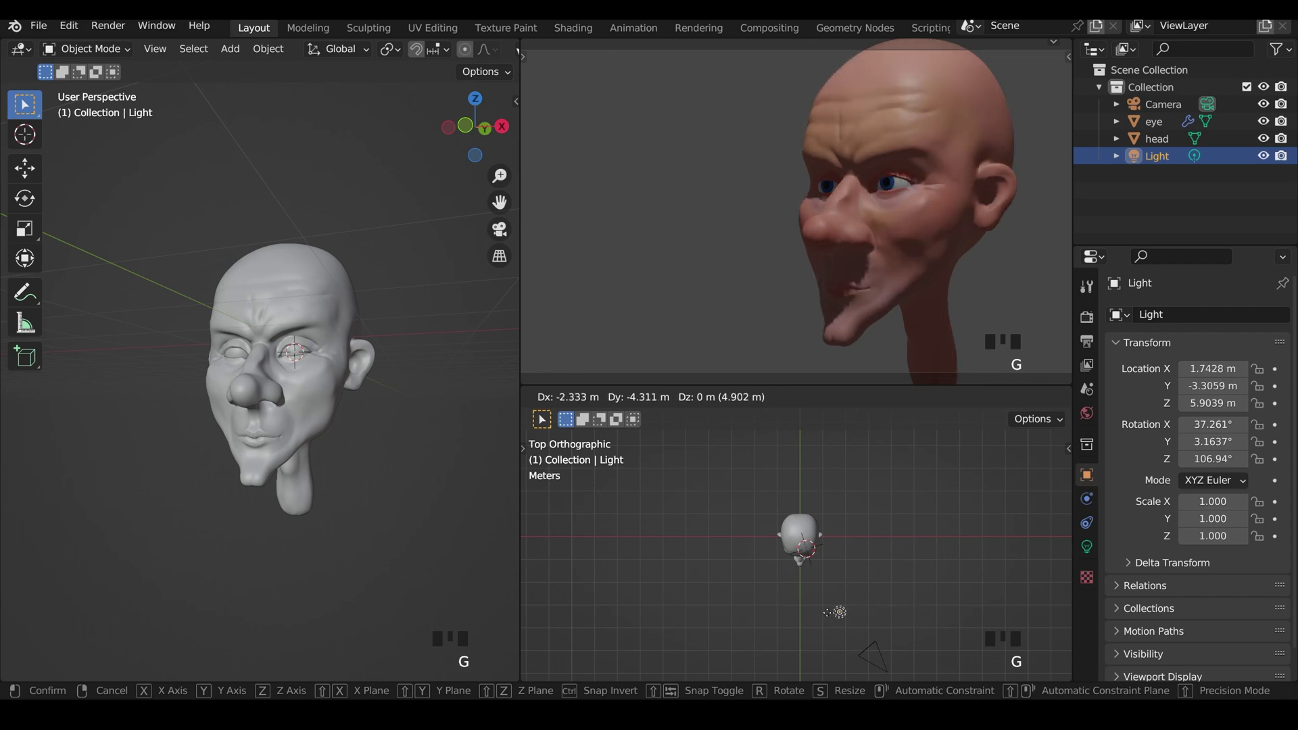
click(887, 599)
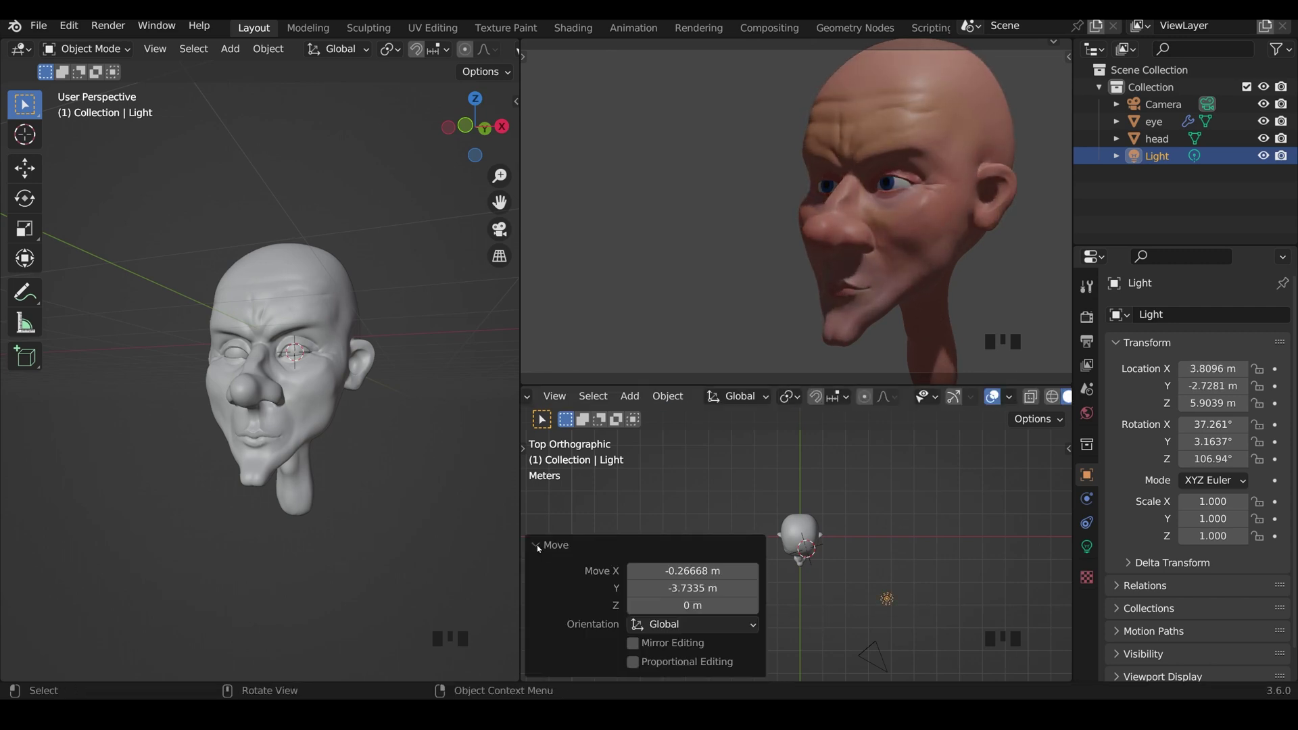
click(538, 547)
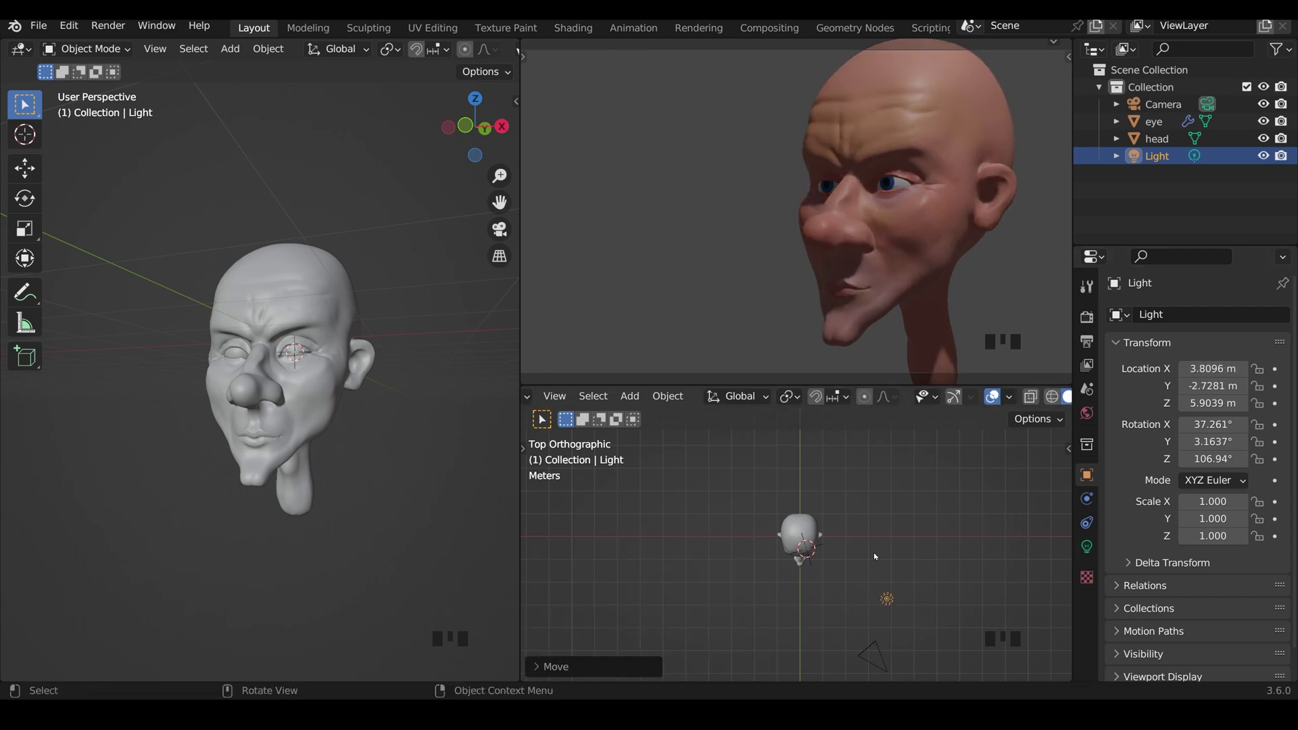
Make it an Area light and drag its target handle to aim it down at the head
click(1087, 548)
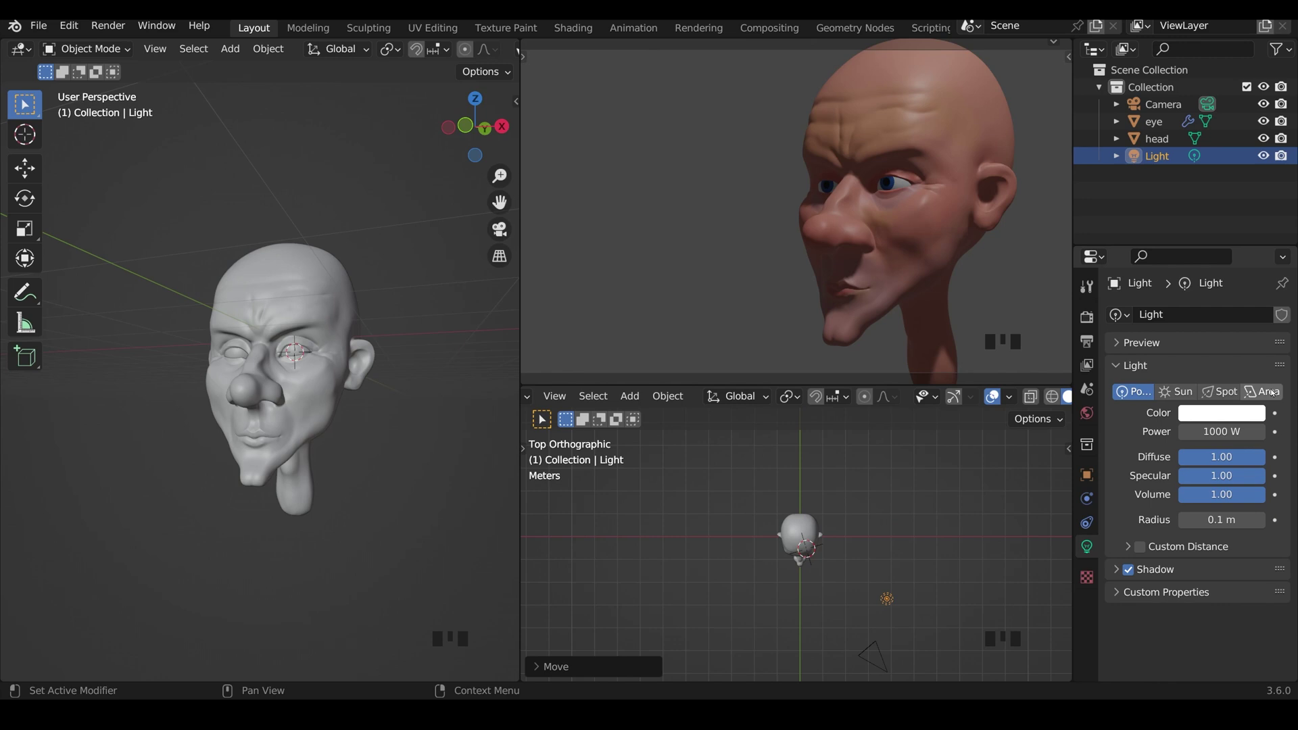
click(1263, 392)
scroll(338, 385, down, 6)
middle_drag(338, 385, 345, 384)
scroll(344, 384, down, 2)
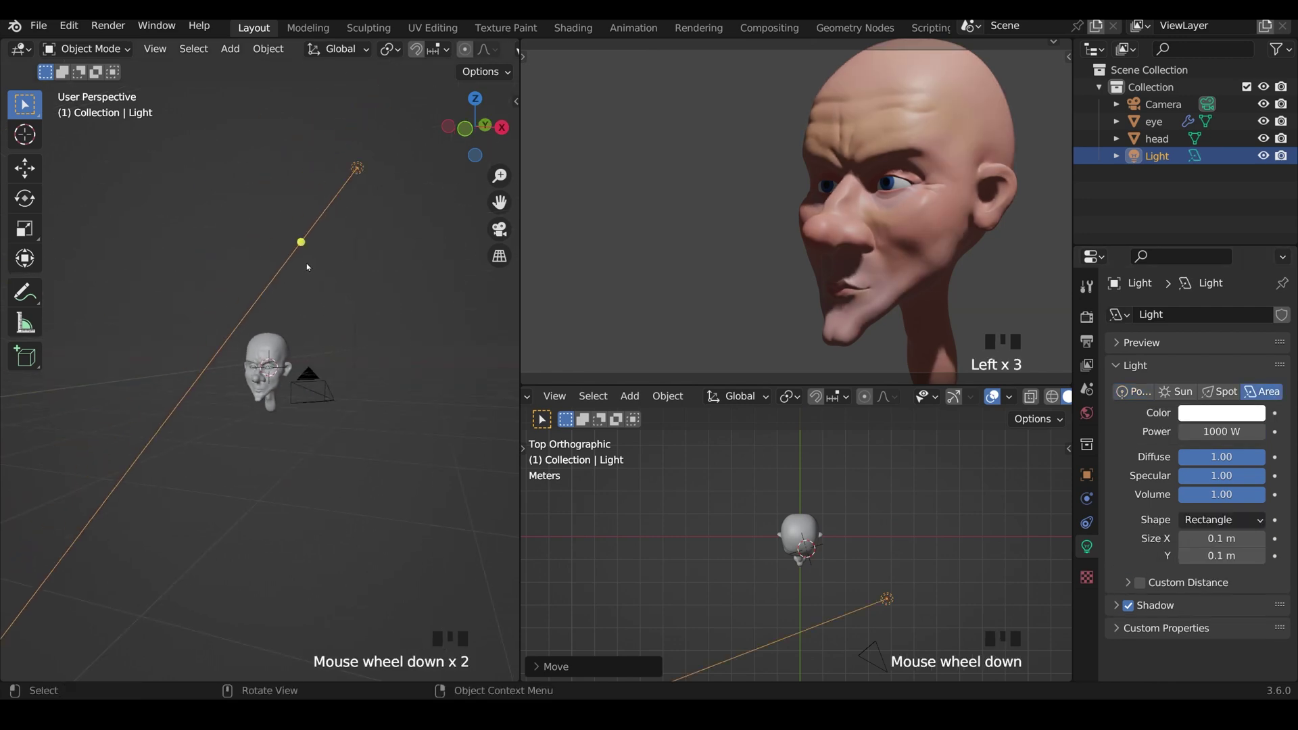
drag(301, 242, 275, 346)
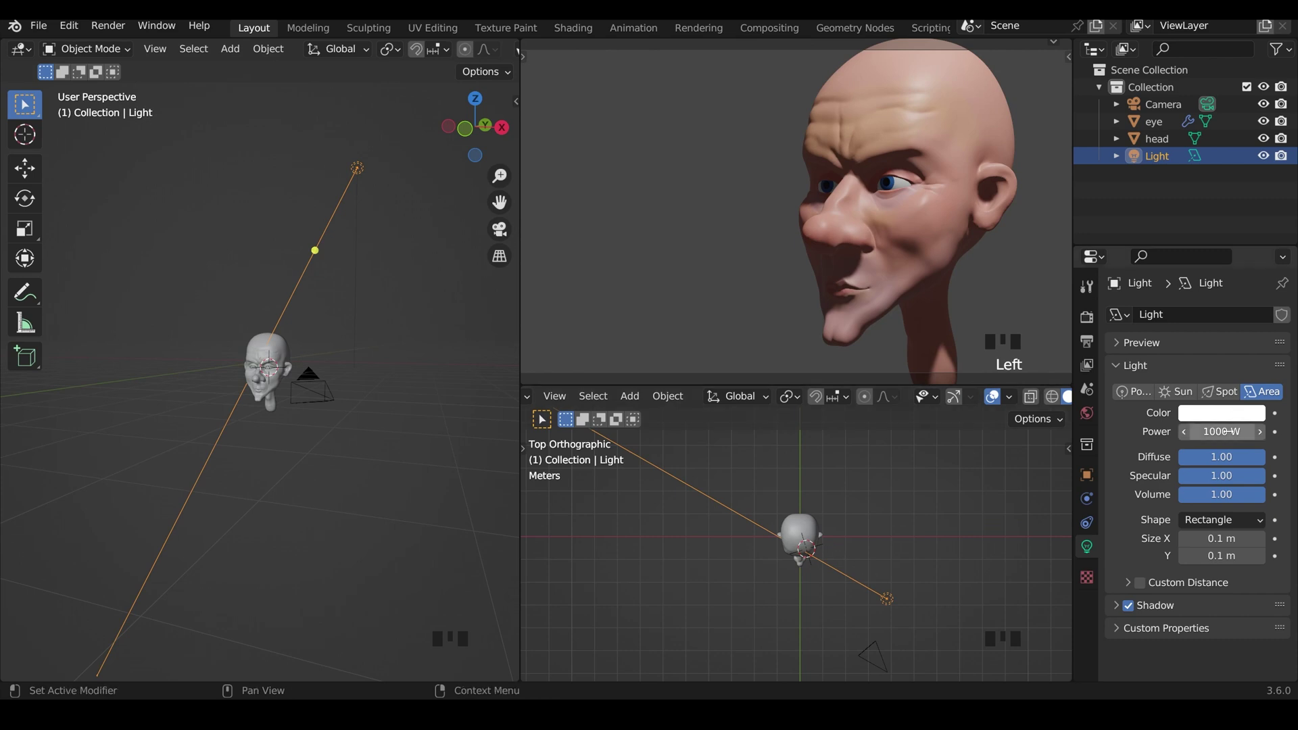
Set the area light's power to 500 W
click(1230, 431)
text(500)
key(Return)
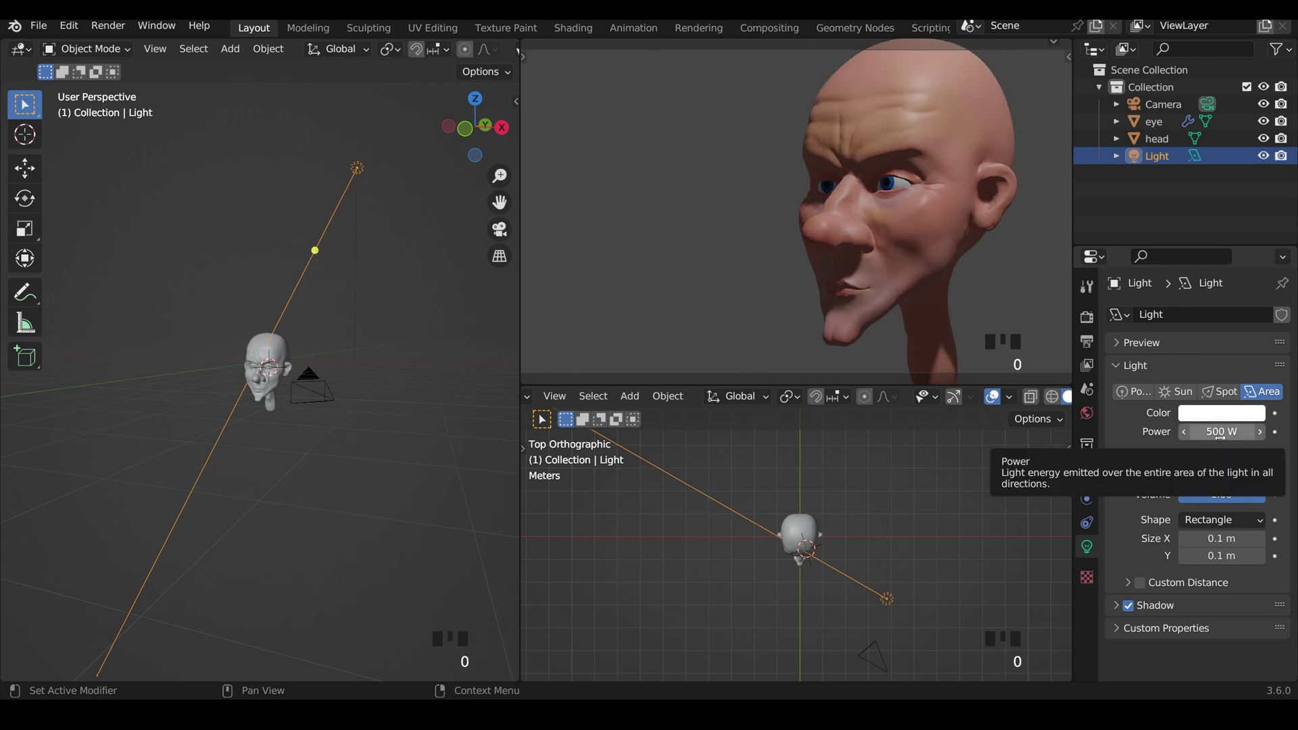
Read the head's dimensions (2.03 × 2.34 × 3.22 m) in the Item tab, then reselect the light
click(288, 353)
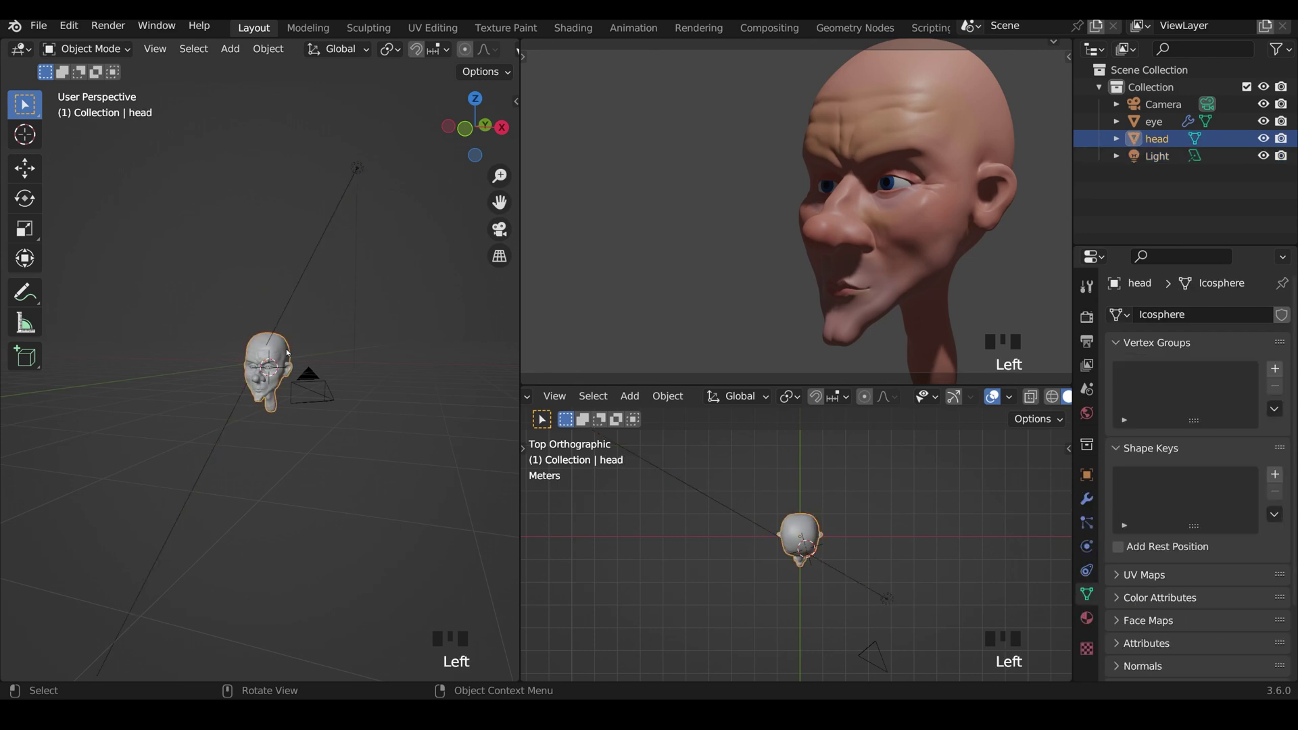
key(n)
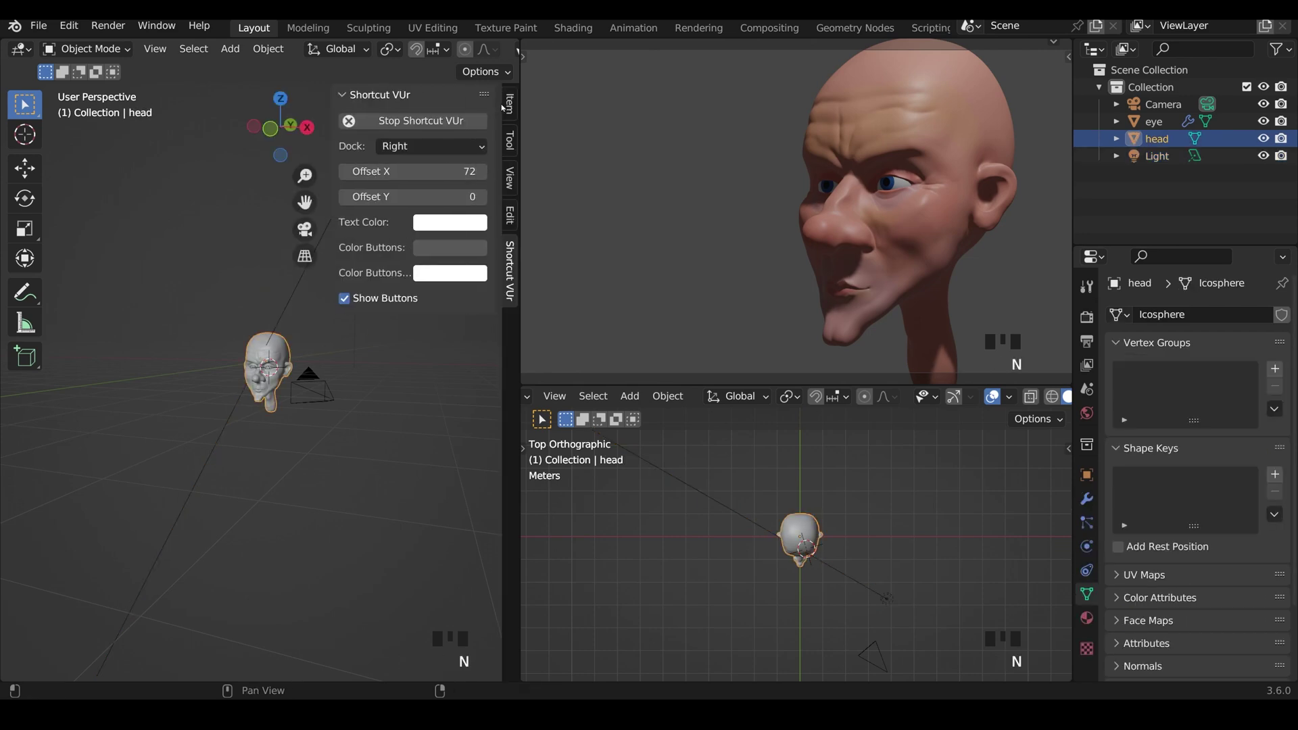
click(512, 106)
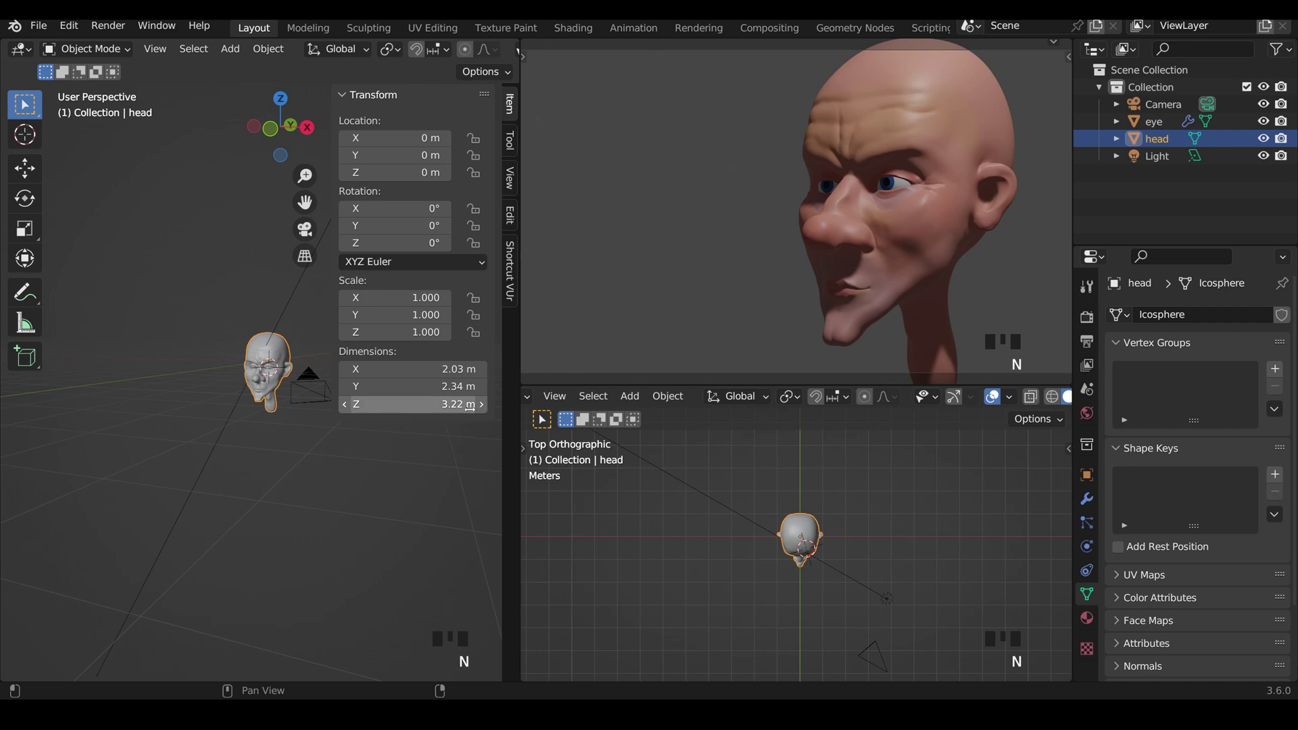
key(n)
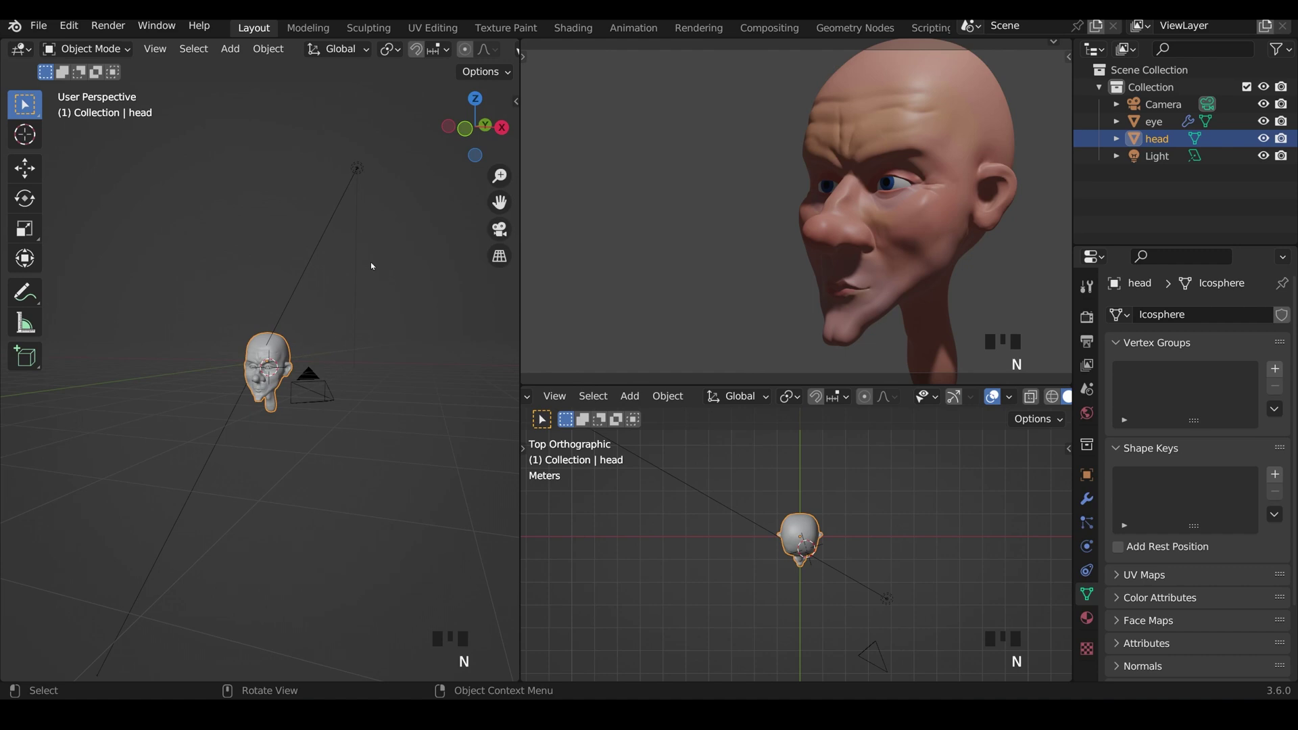
click(357, 169)
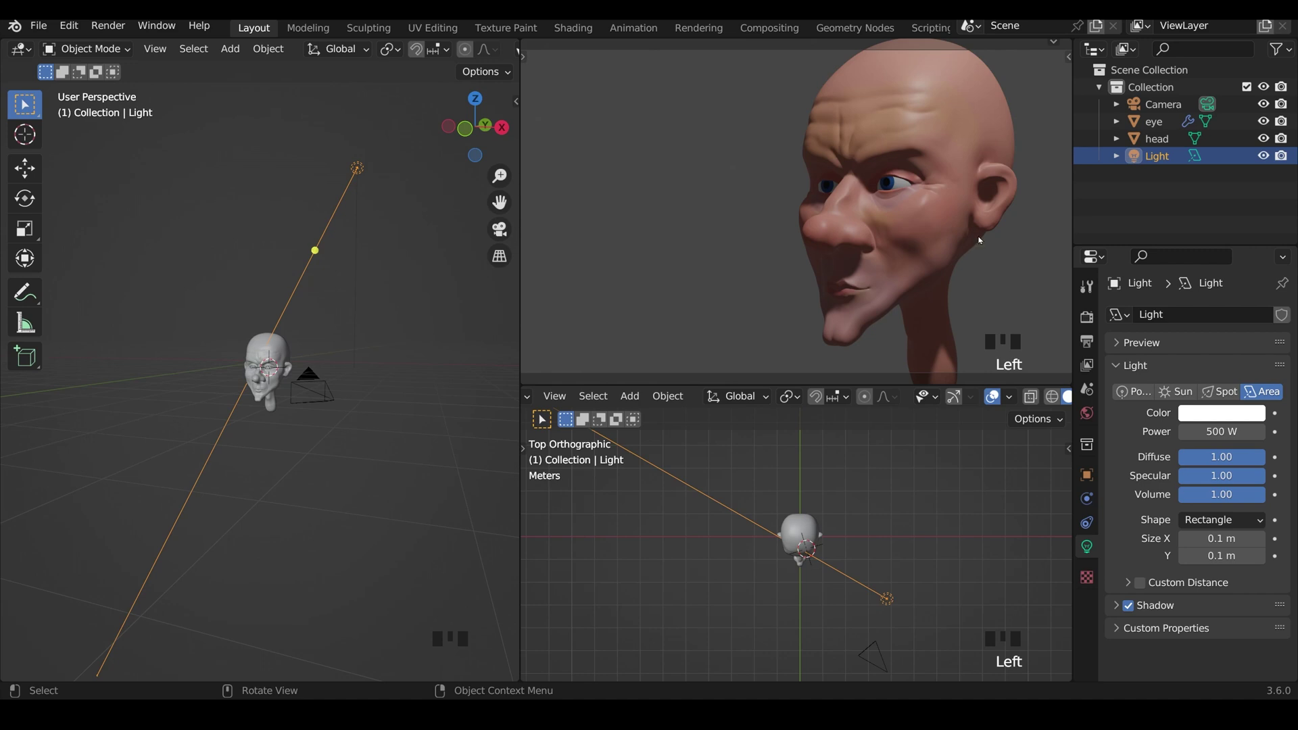
In the Shading workspace, show the World nodes, frame the Background node, and enable Rendered shading
click(575, 29)
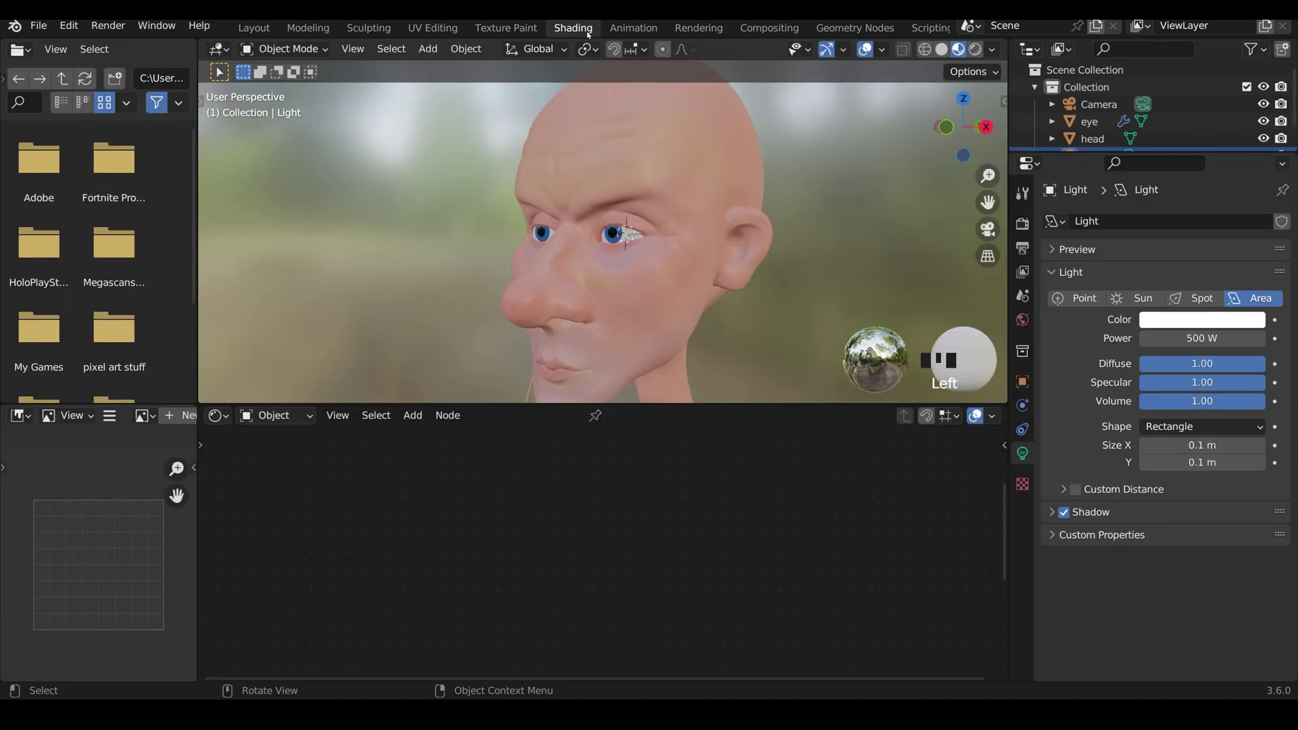
click(282, 420)
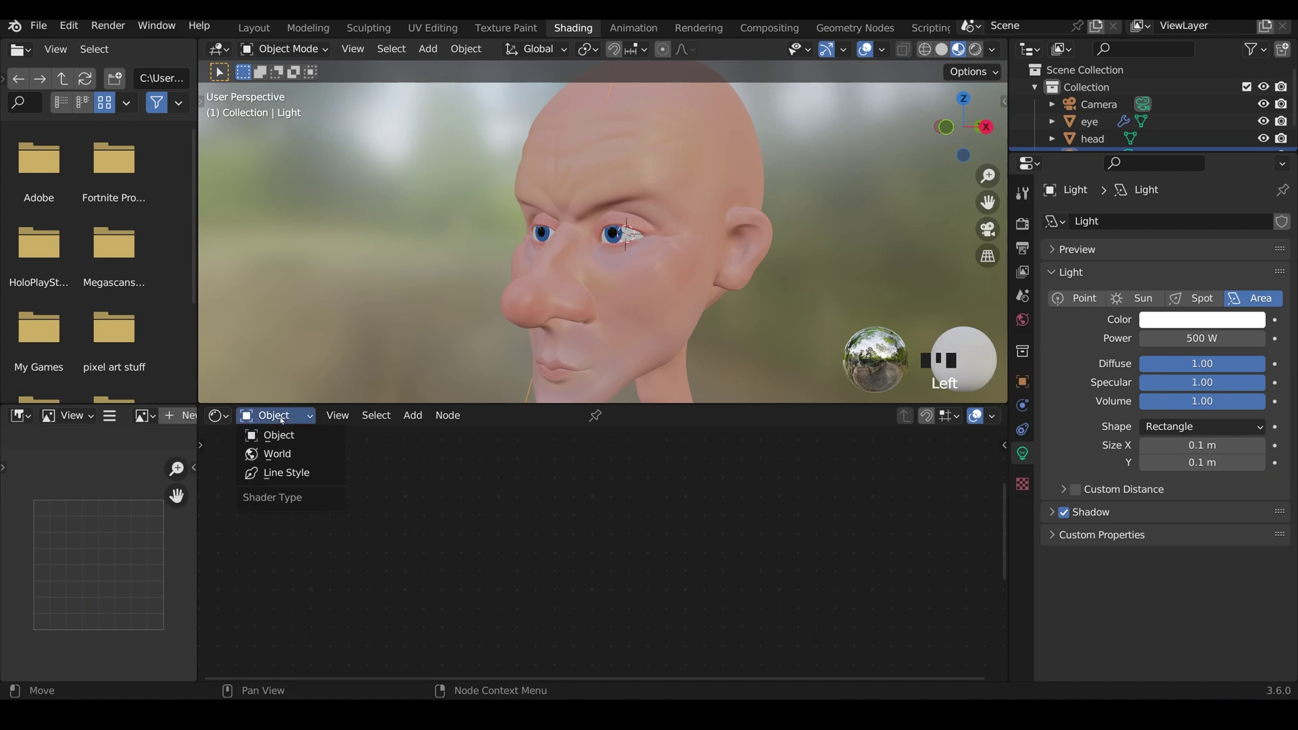
click(281, 455)
key(Home)
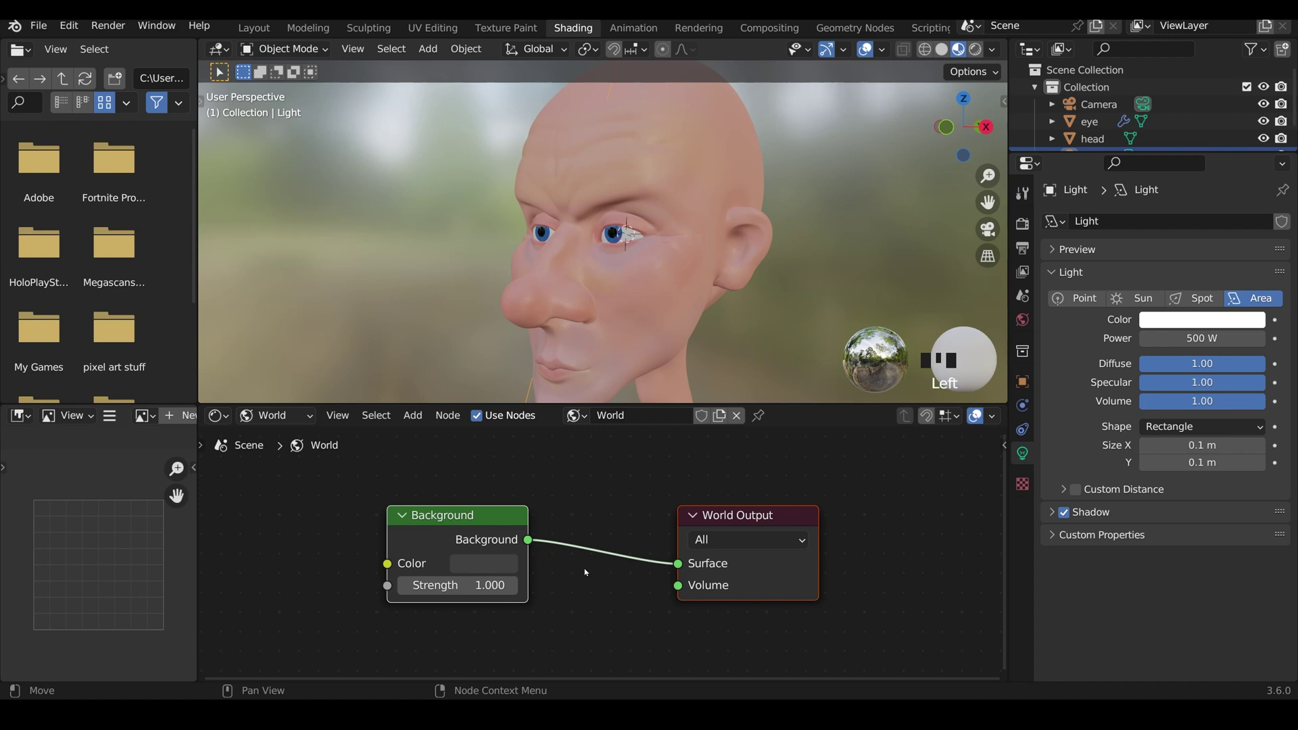
click(338, 416)
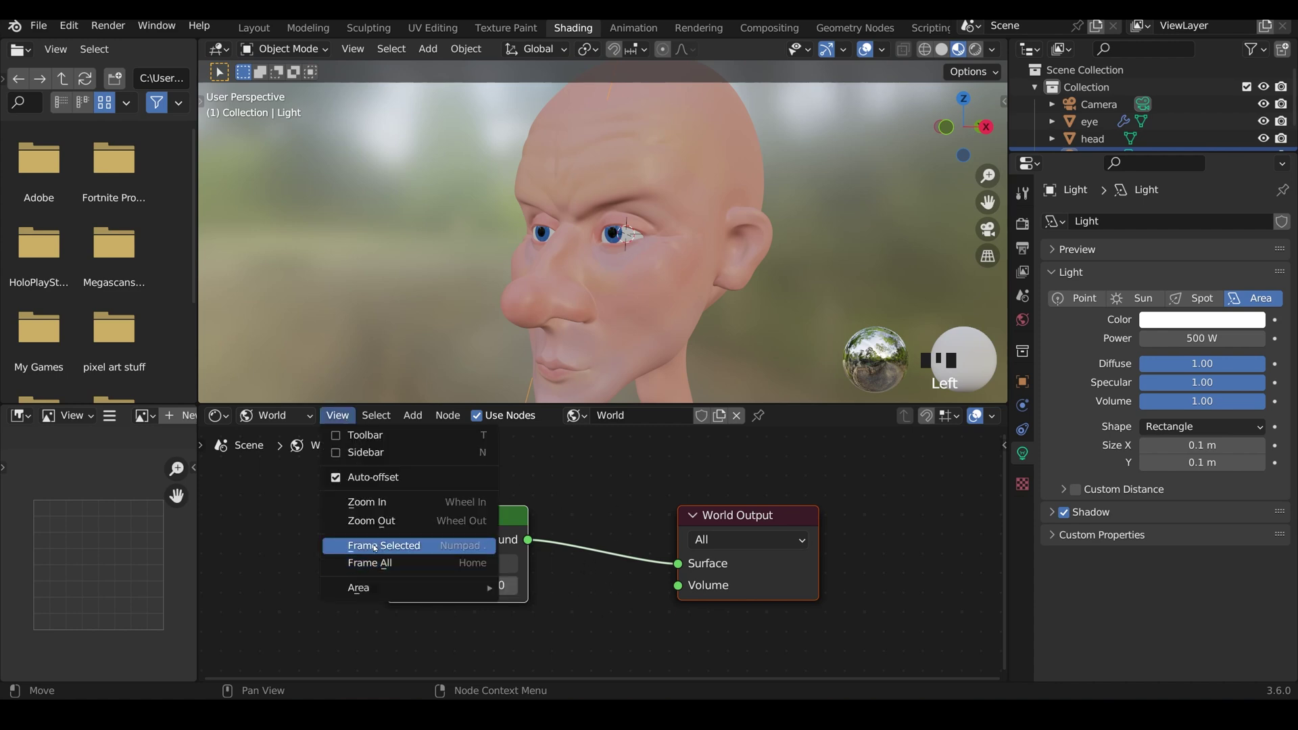
click(387, 546)
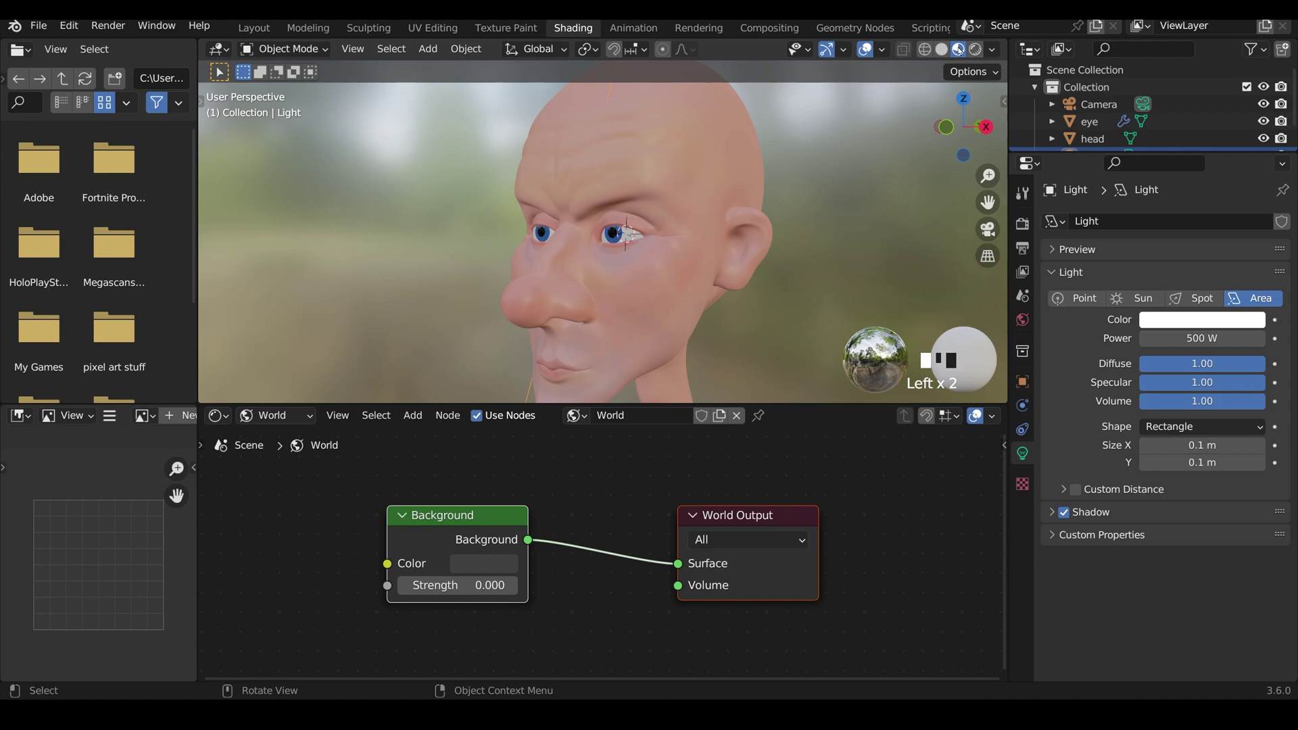
click(975, 49)
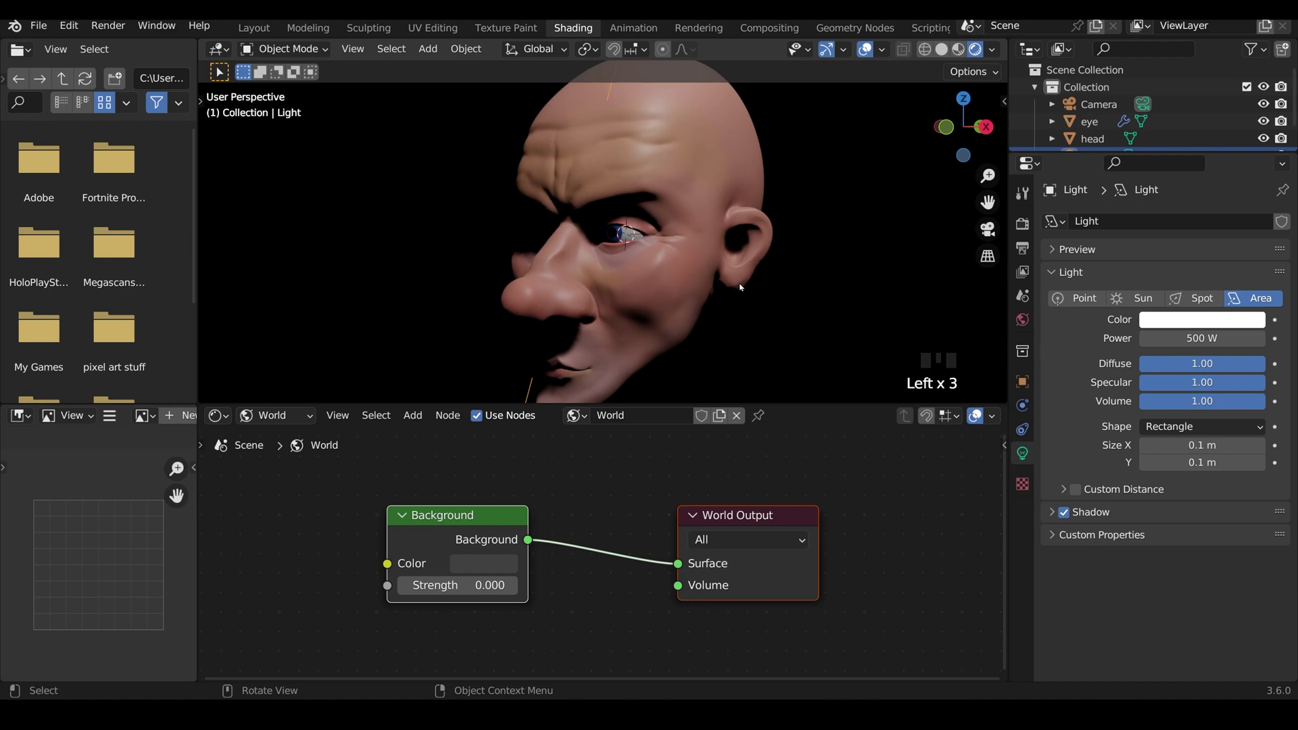
Select the head, show its material nodes, and raise skin Roughness to 0.526
click(695, 293)
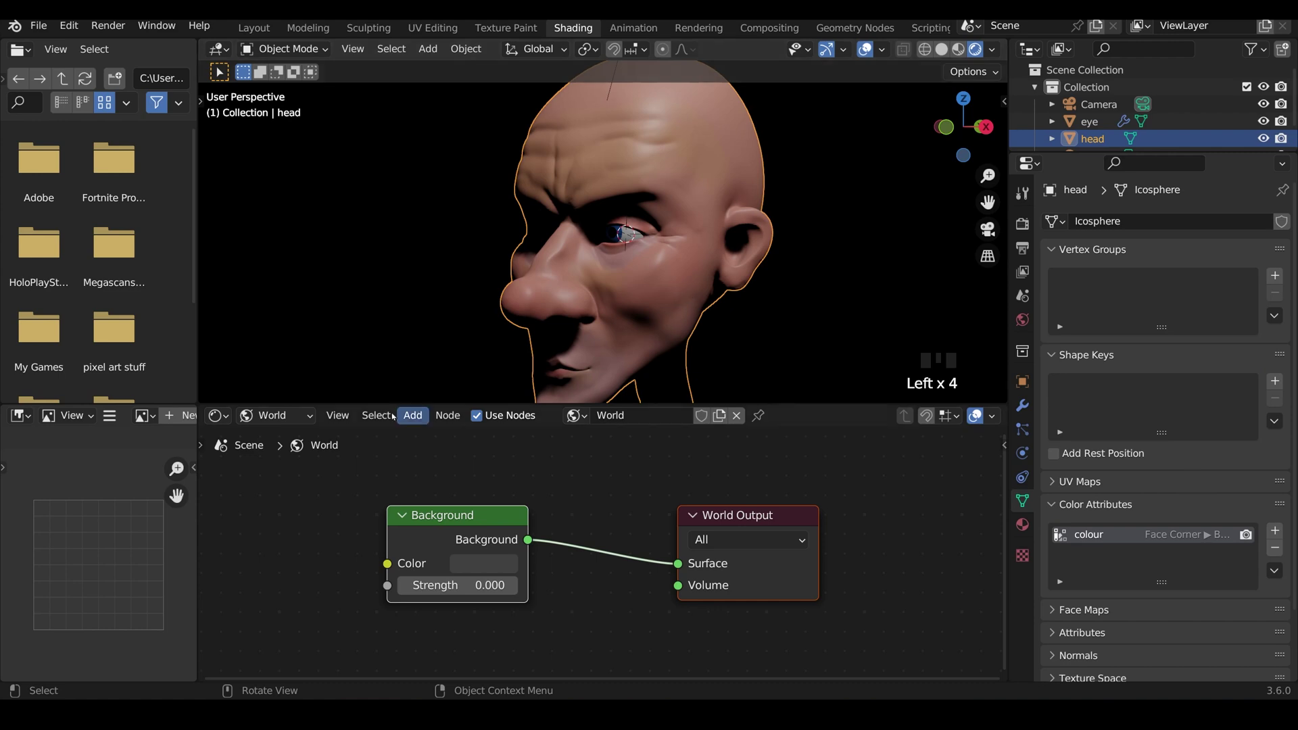
click(290, 416)
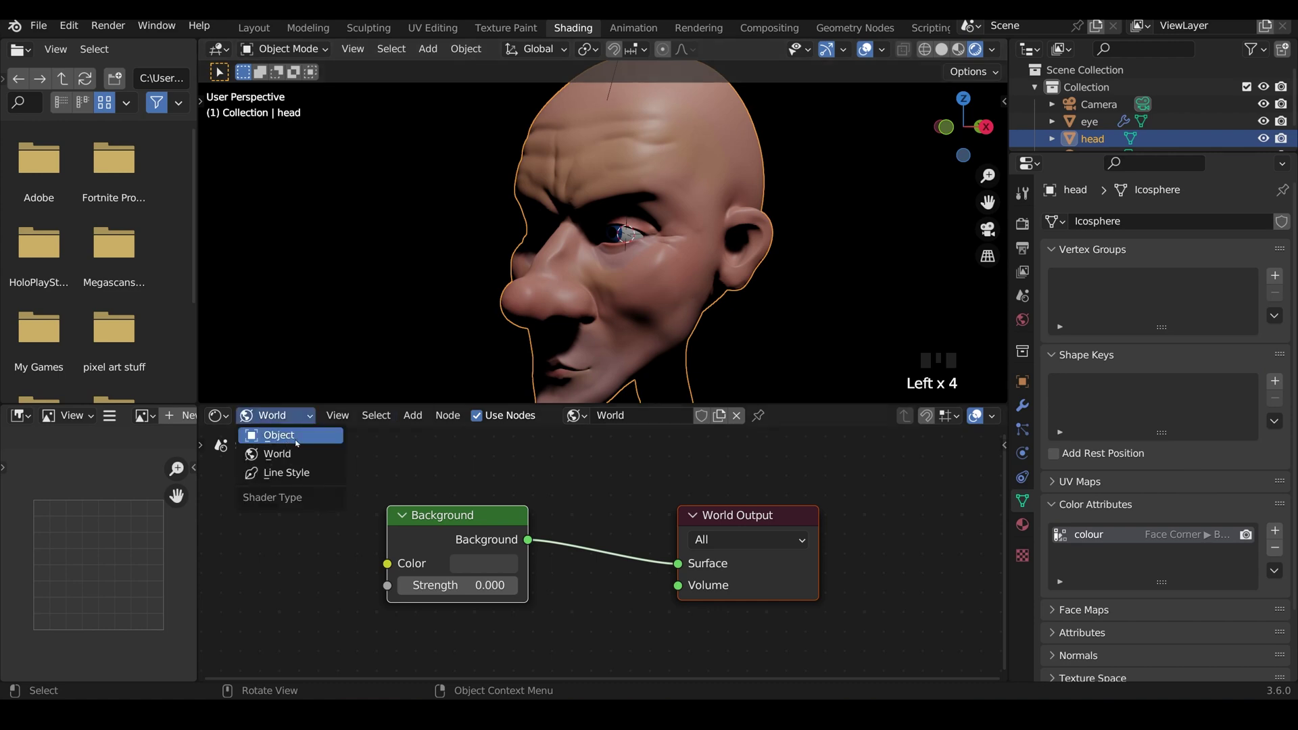
click(296, 439)
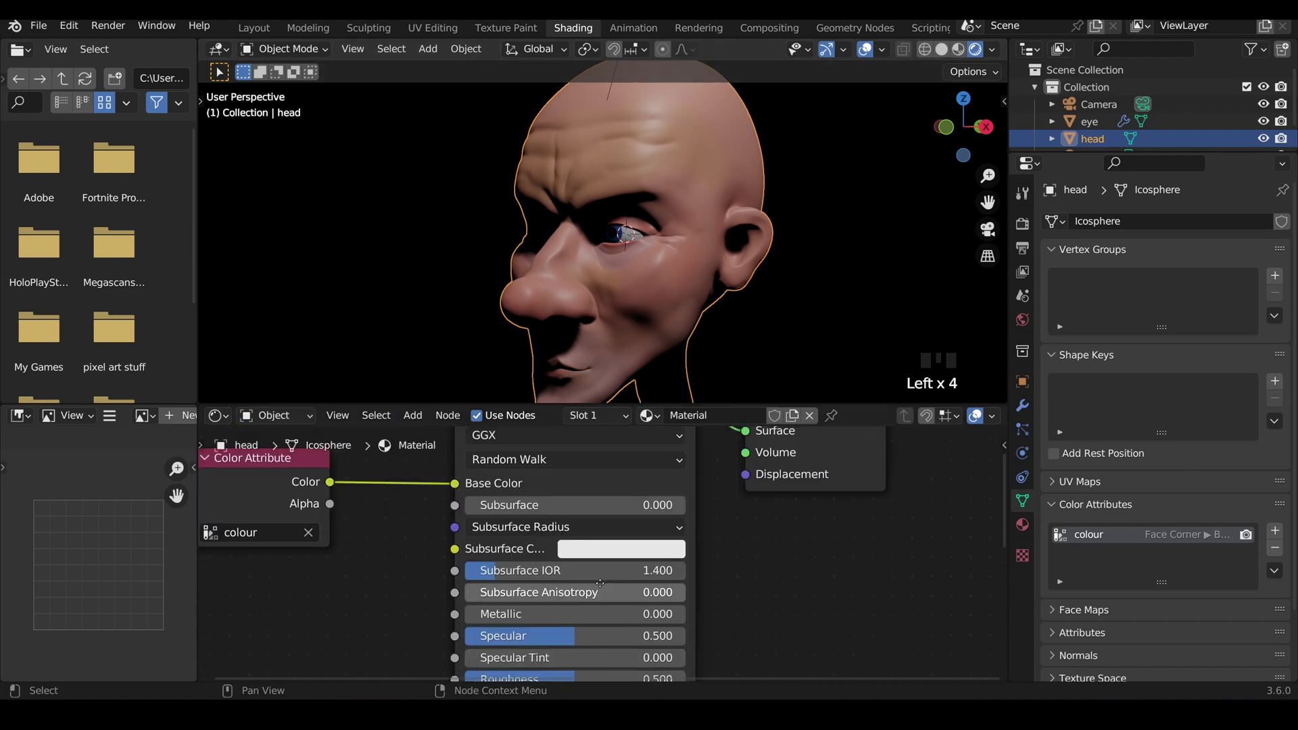
drag(587, 641, 680, 647)
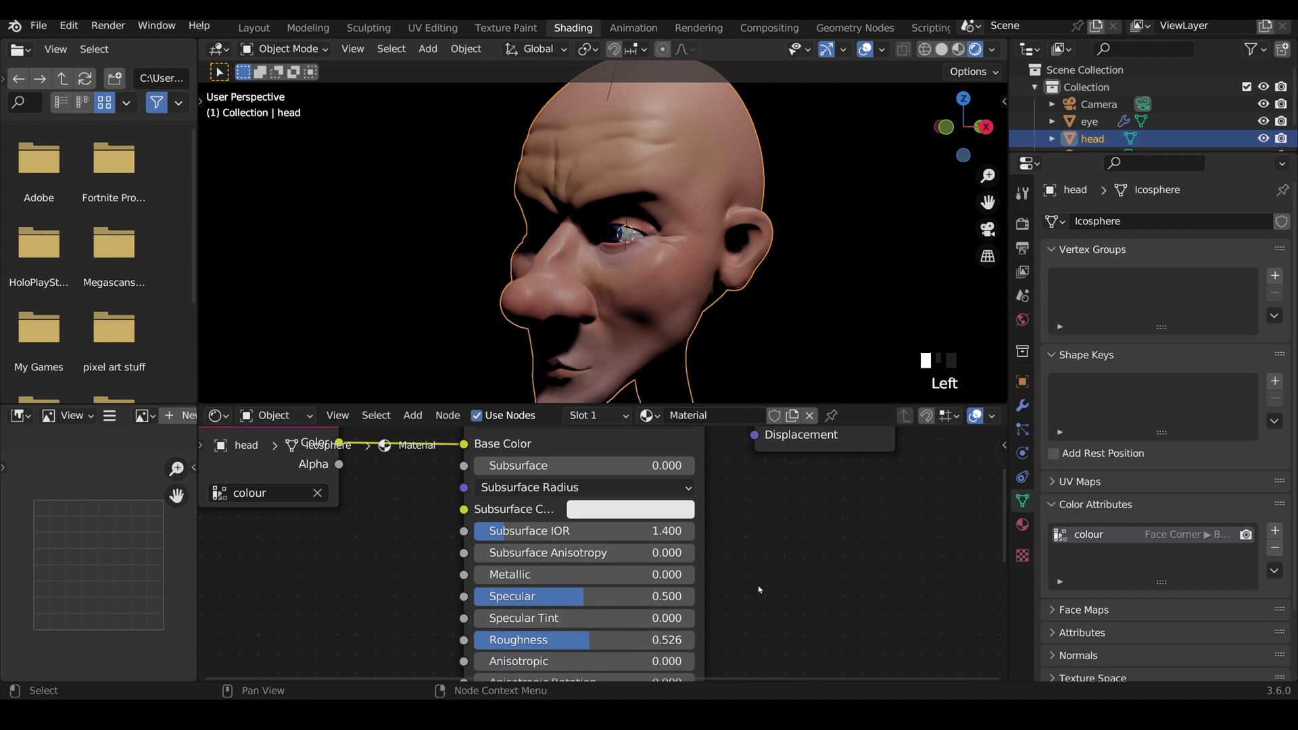
Set Subsurface to 0.100 and the Subsurface Color to red (E7594B)
click(612, 465)
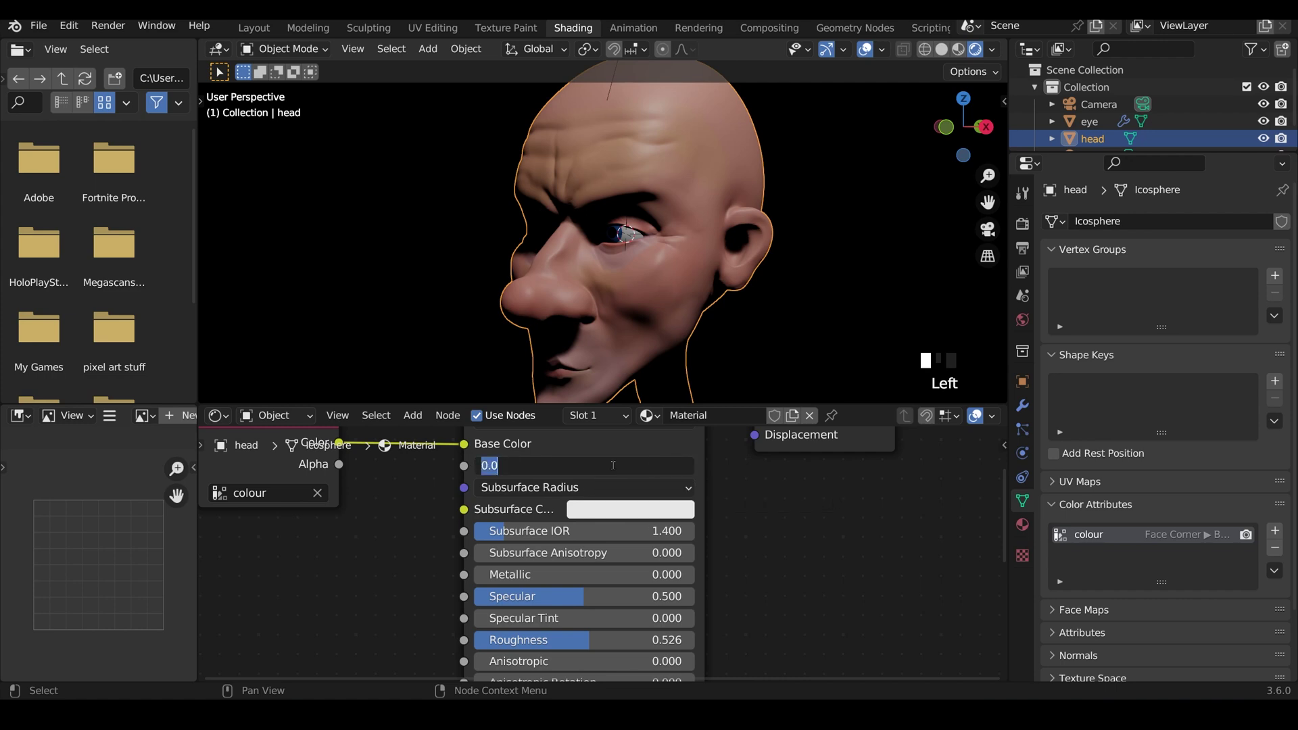
text(.1)
key(Return)
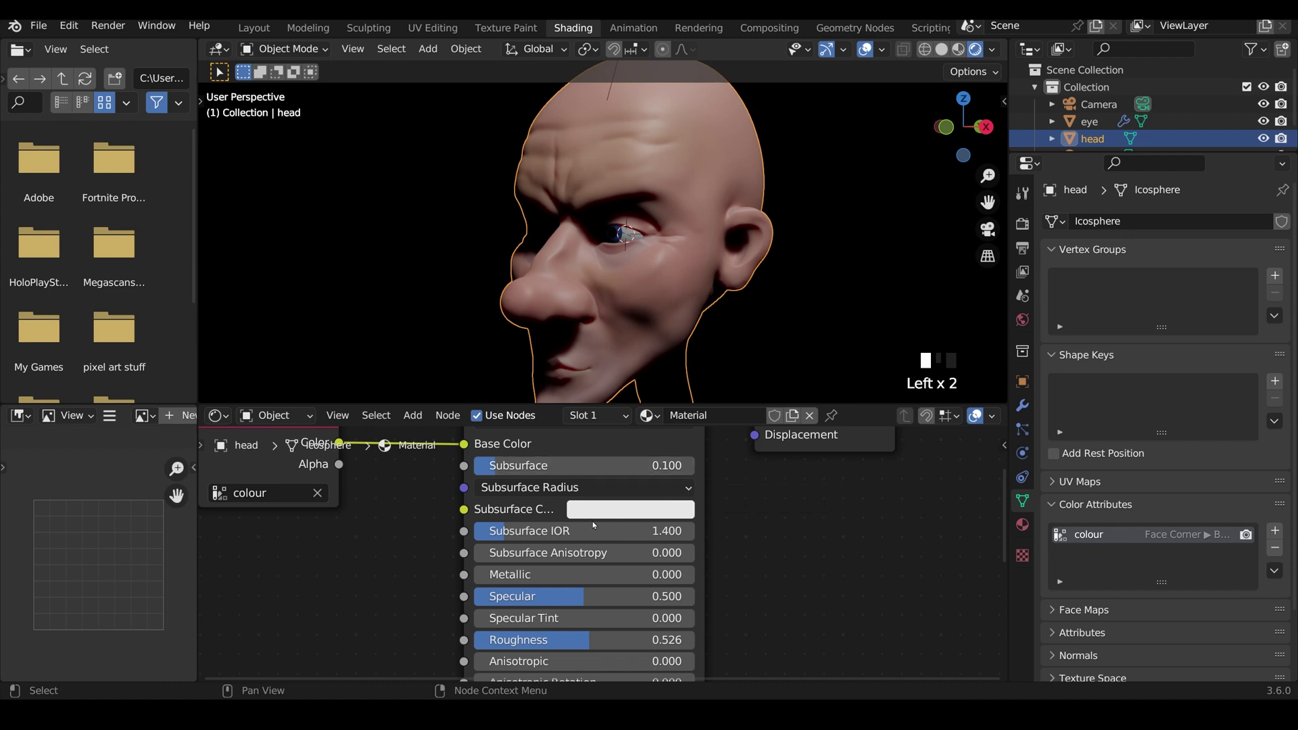
click(630, 509)
click(648, 350)
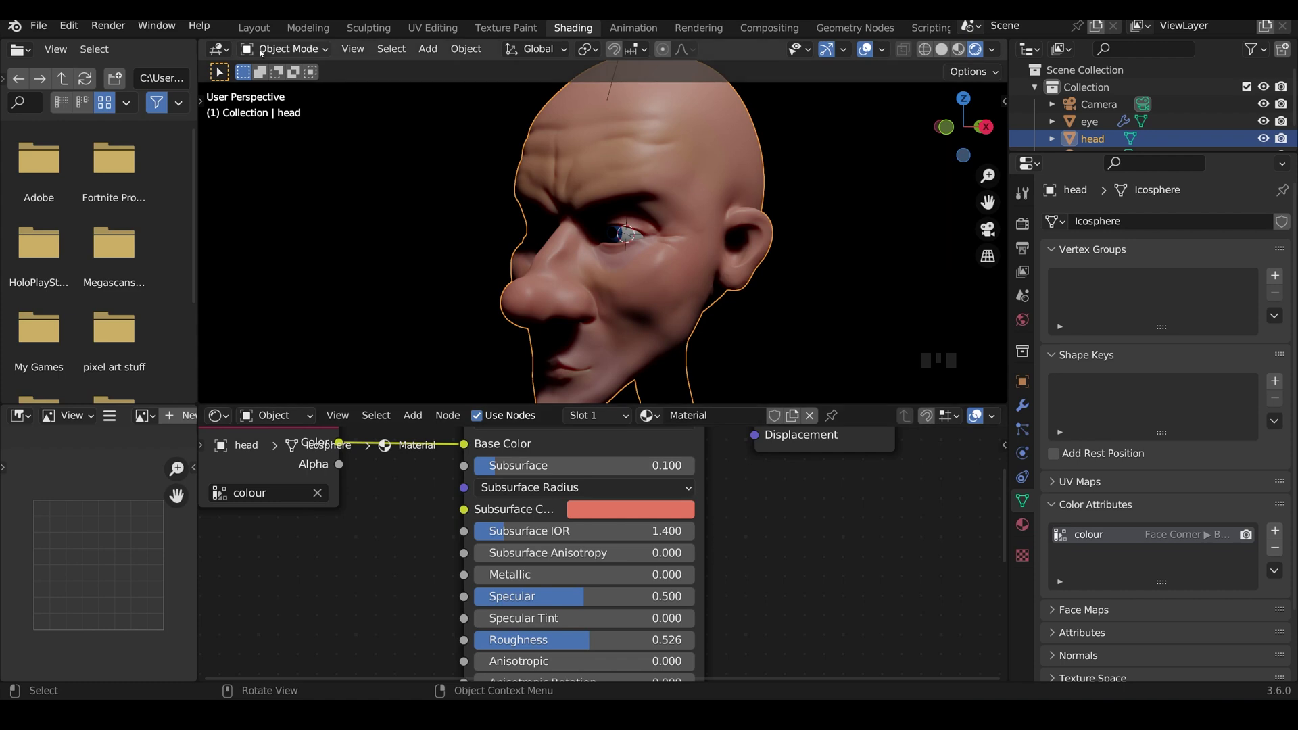
Back in Layout, set the render engine to Cycles with GPU Compute as device
click(255, 28)
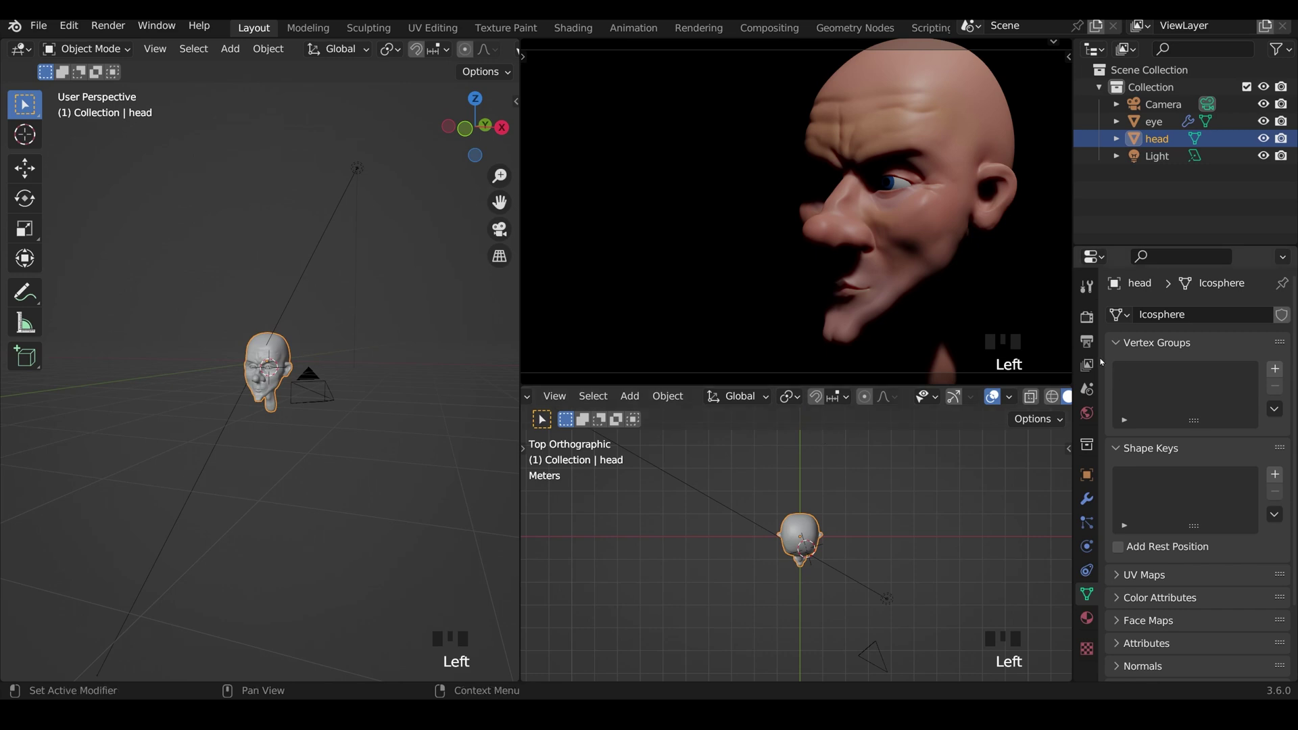
click(1087, 318)
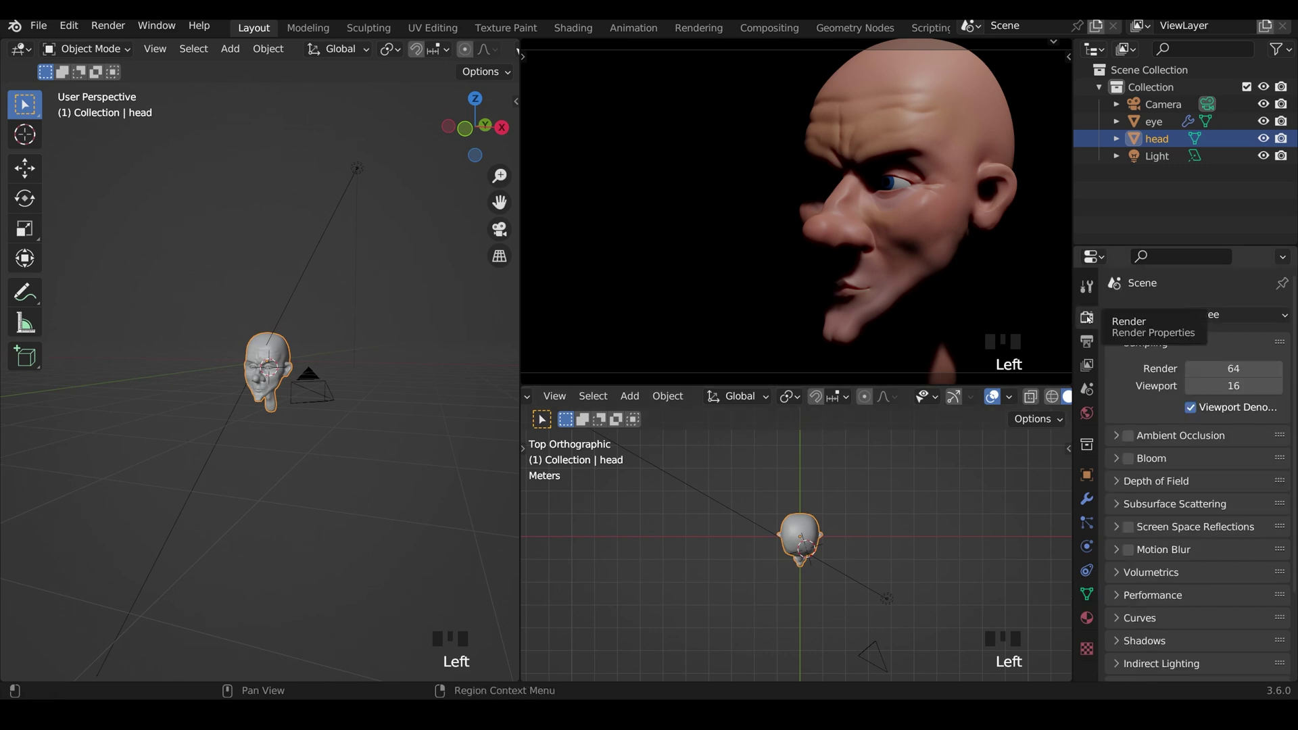
click(1217, 315)
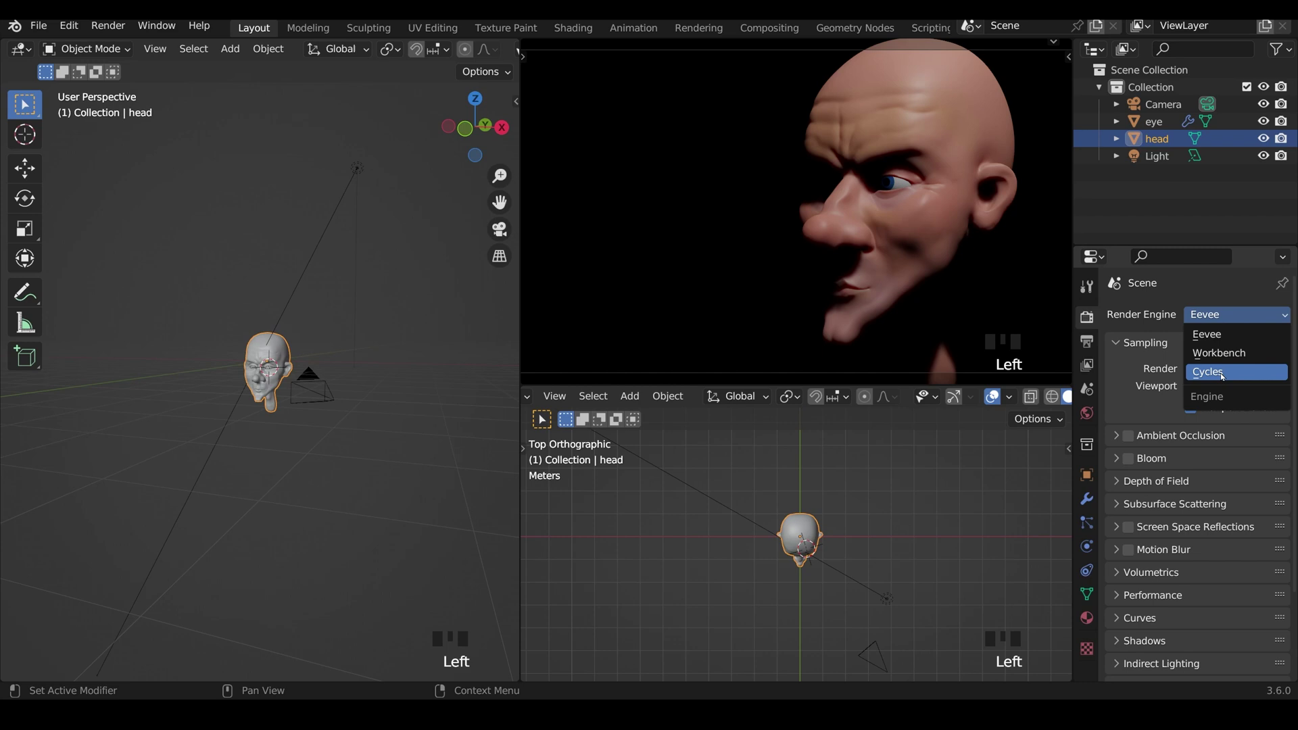
click(1222, 373)
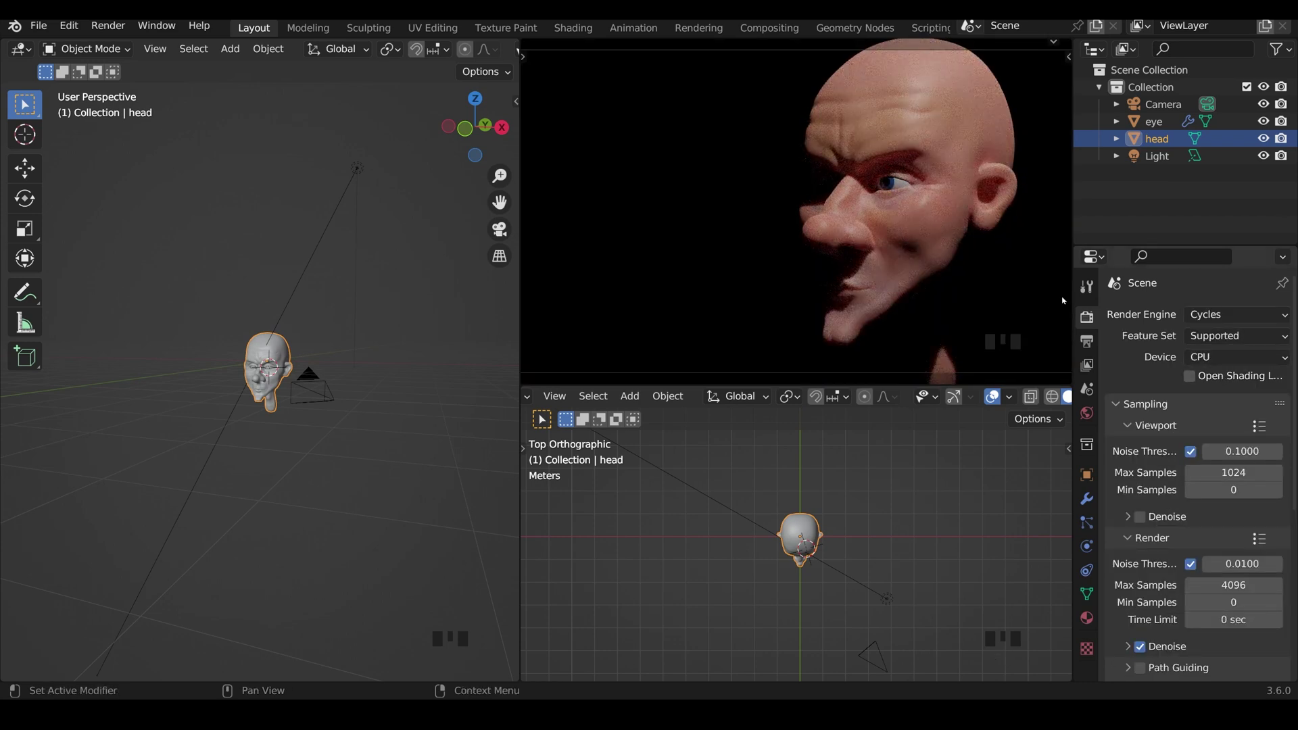
click(1237, 357)
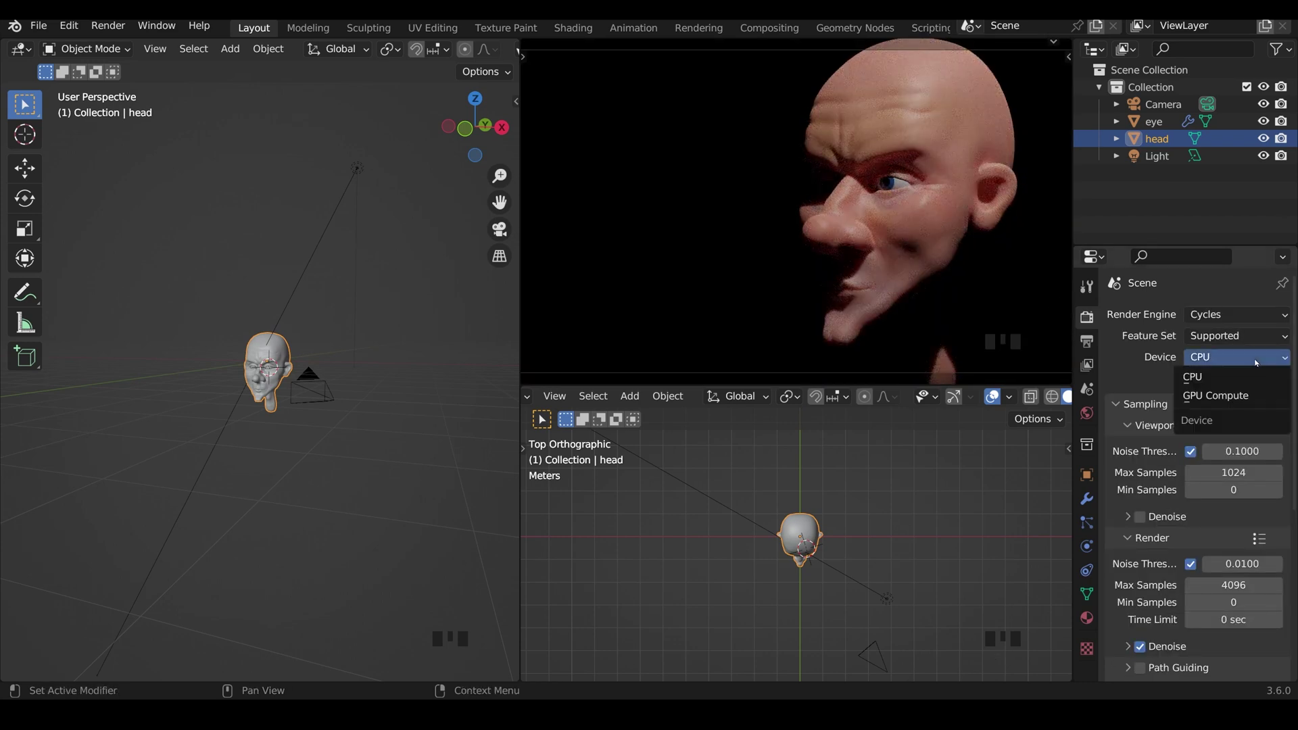
click(1241, 396)
Enable viewport denoising with OptiX, then return to the camera view
click(1142, 517)
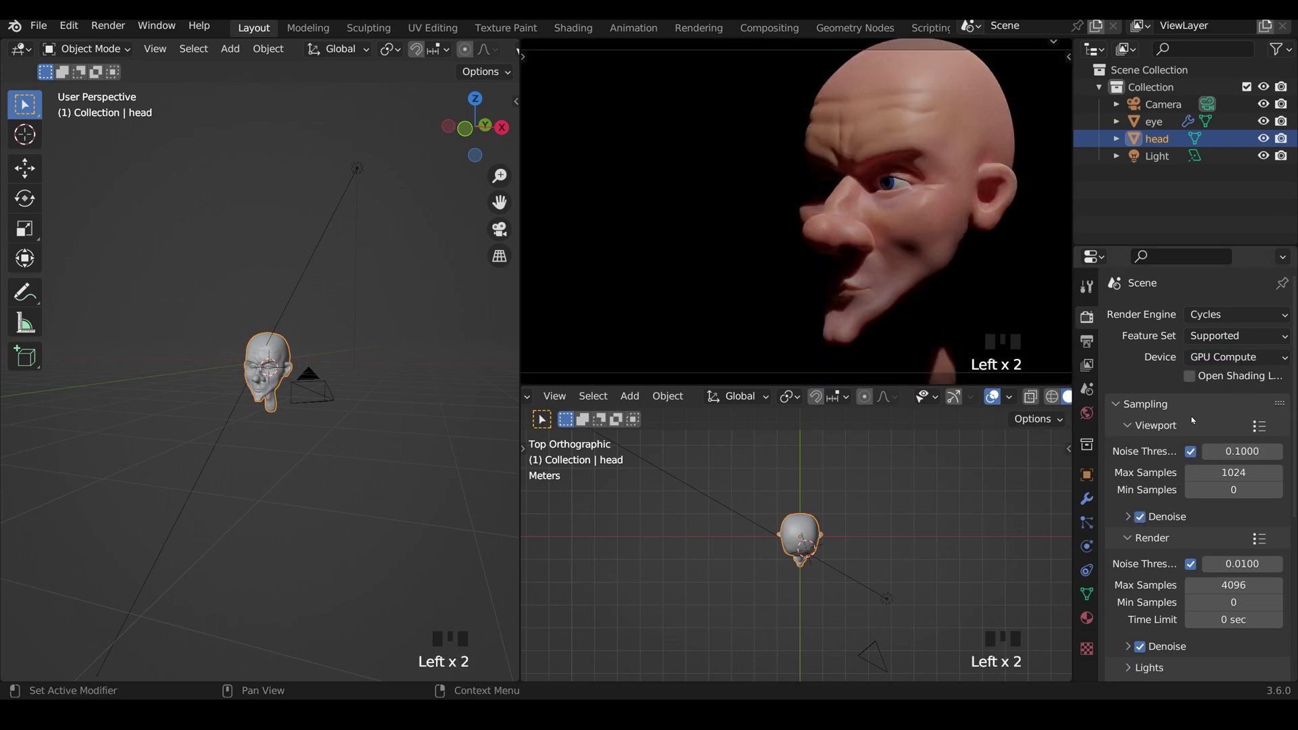
click(1128, 517)
click(1256, 545)
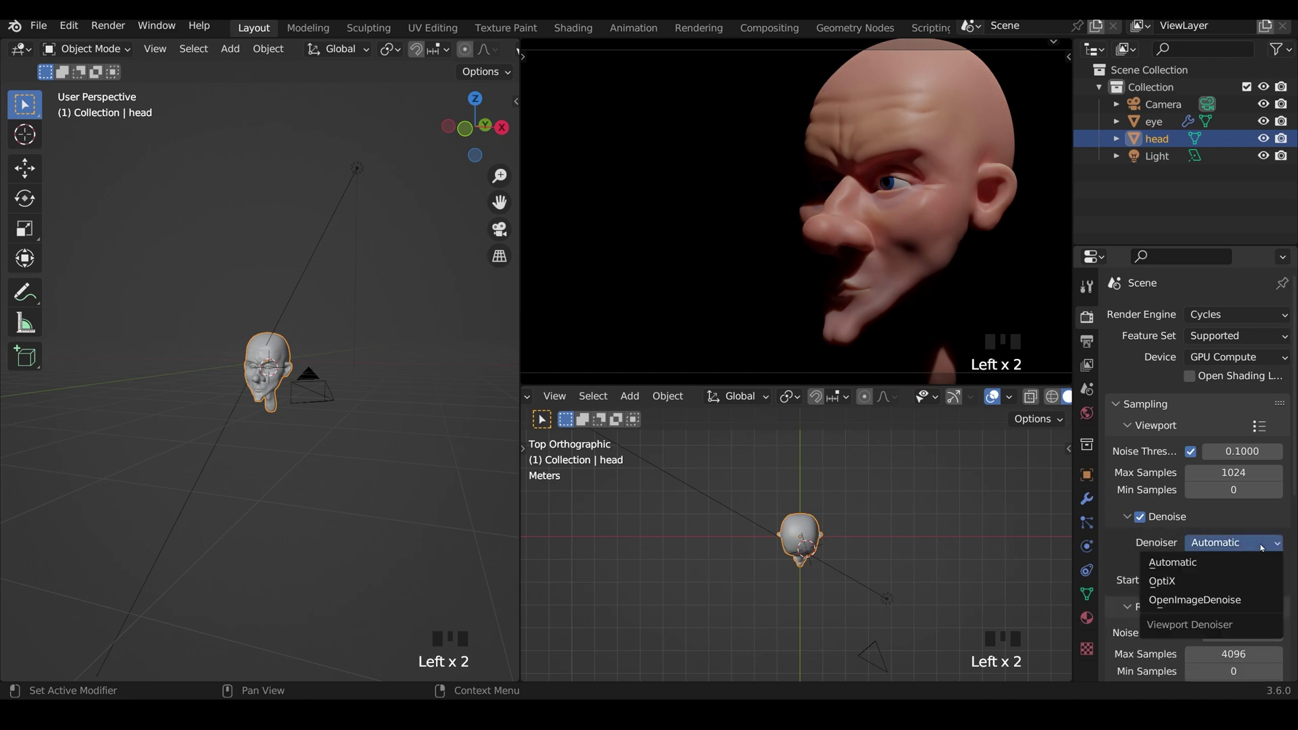
click(1169, 581)
mouse_move(879, 193)
middle_down()
mouse_move(902, 197)
mouse_move(887, 209)
middle_up()
scroll(892, 202, up, 5)
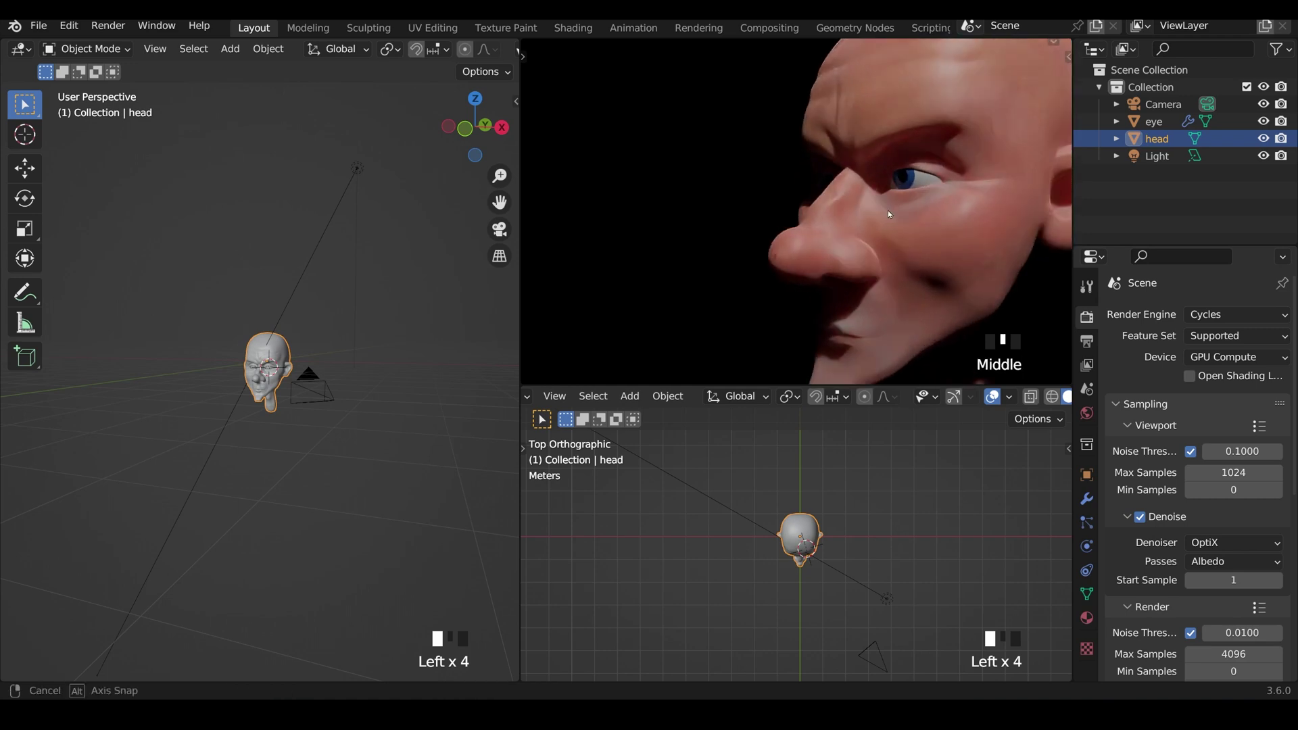
scroll(925, 217, down, 2)
key(KP_0)
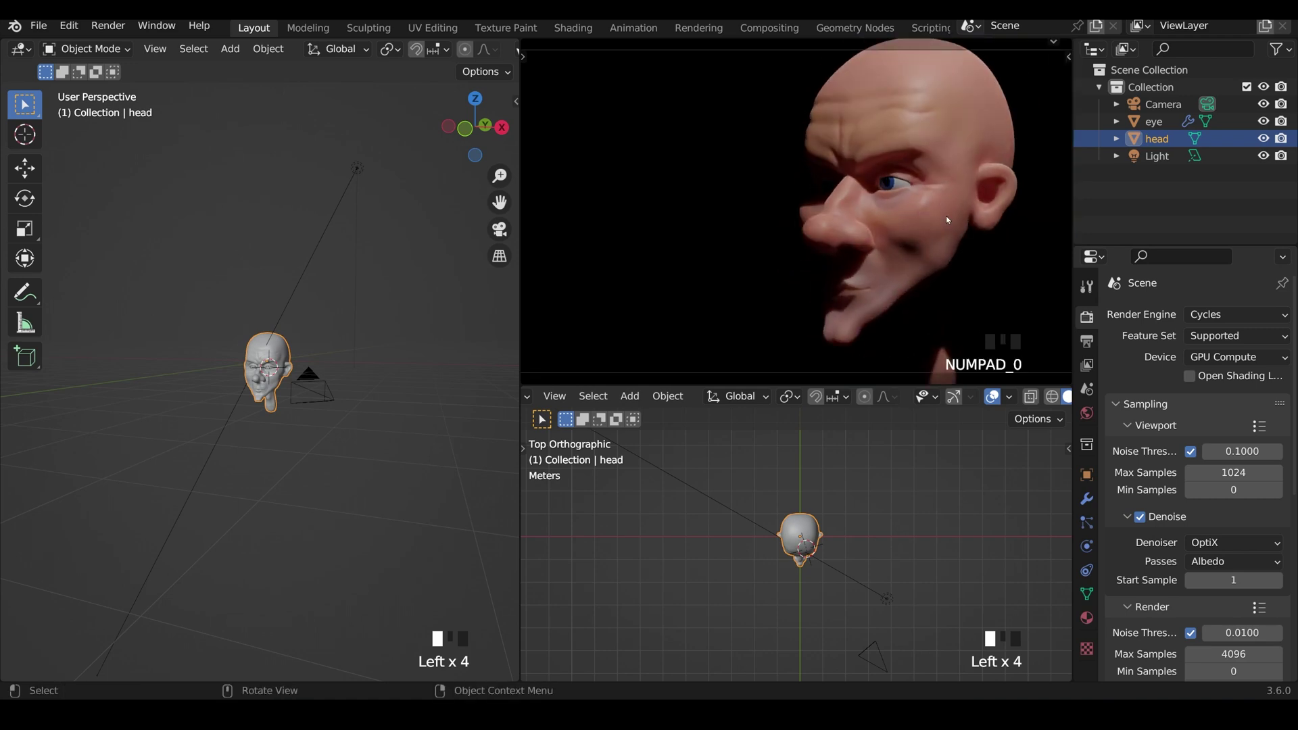
Switch back to Eevee, enable ambient occlusion, and set subsurface scattering samples to 32
click(1217, 315)
click(1206, 335)
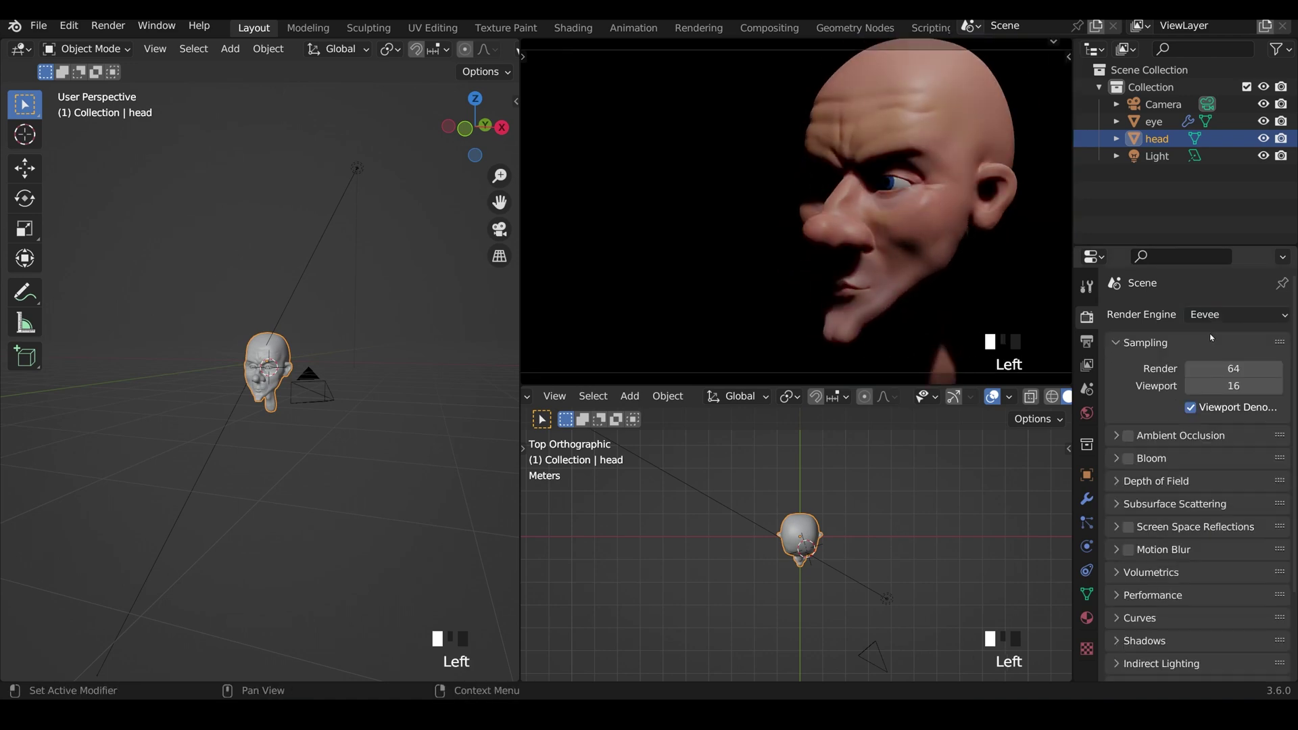
click(1128, 436)
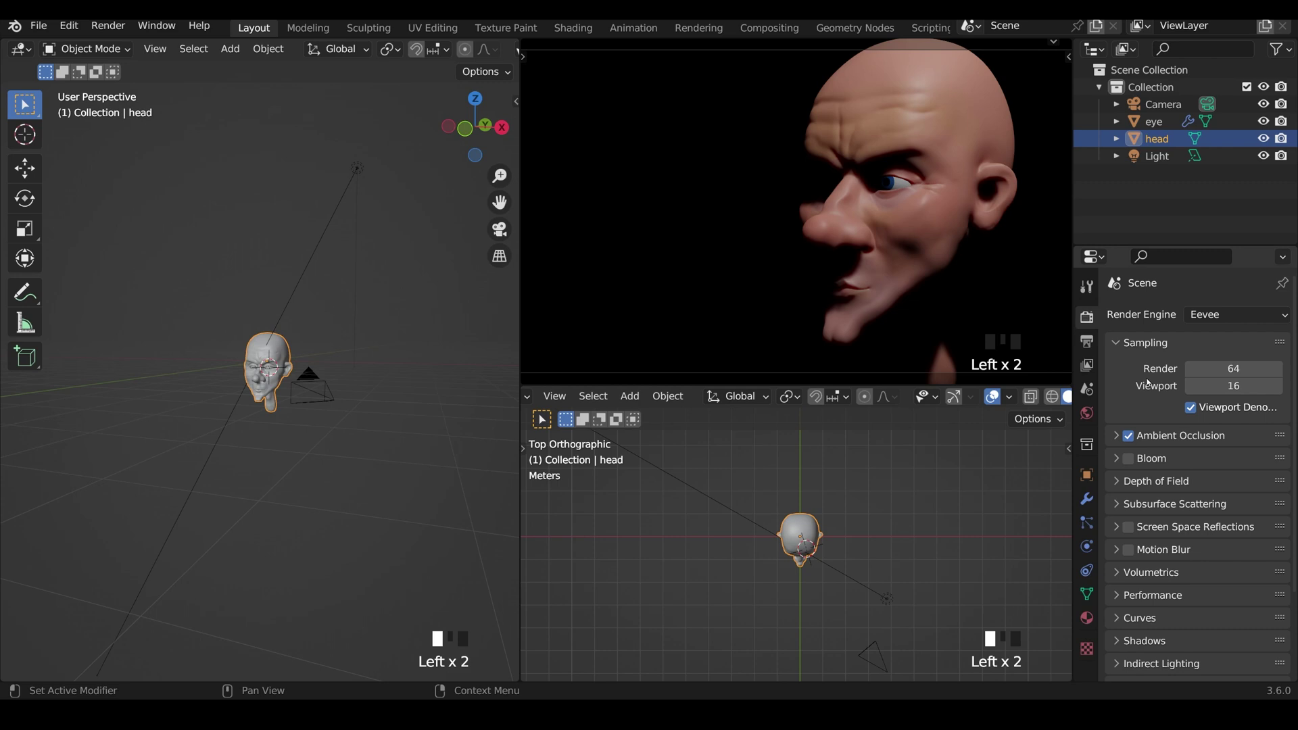
click(1175, 505)
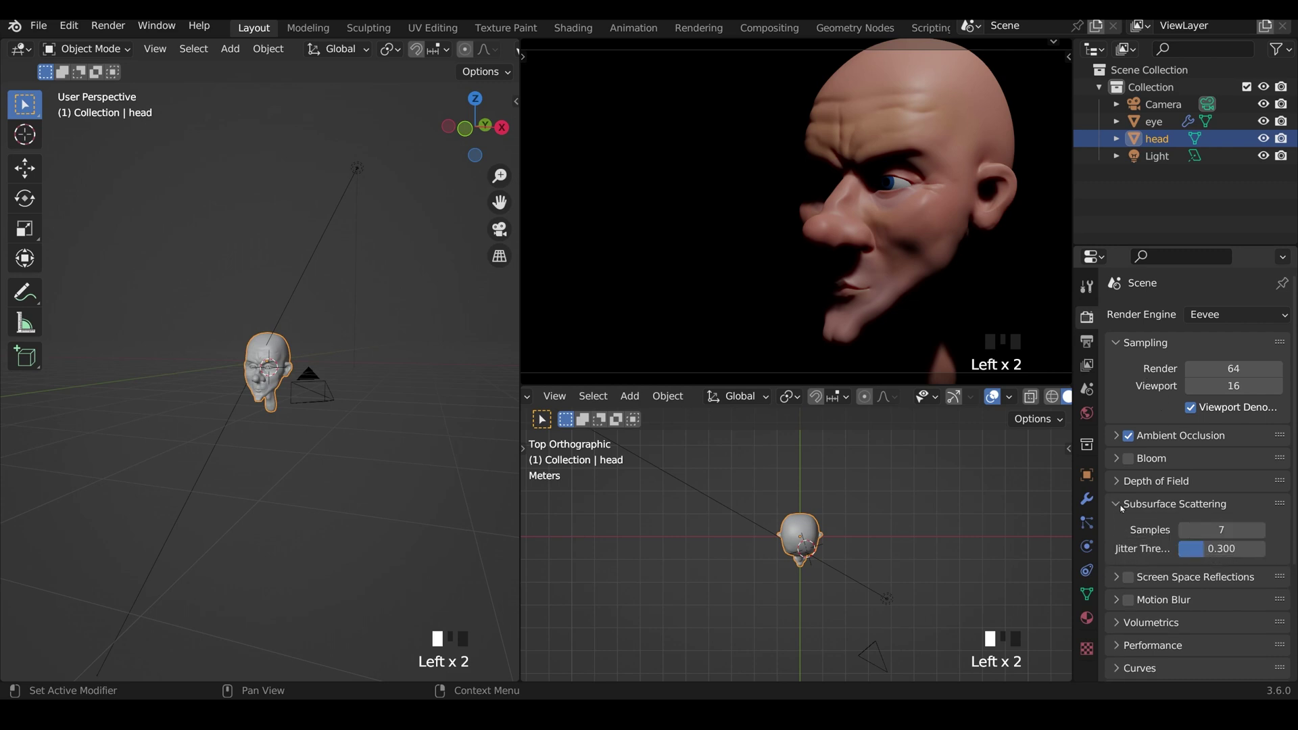
click(1224, 531)
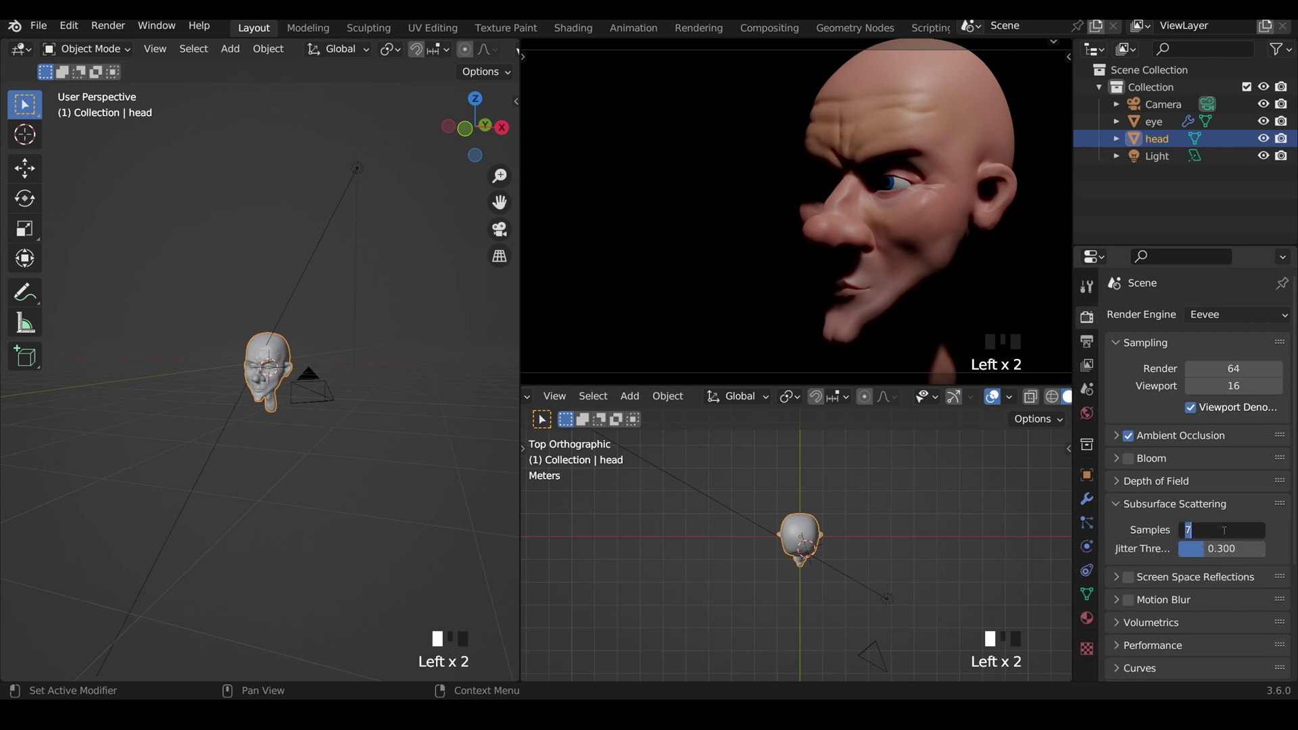
text(32)
key(Return)
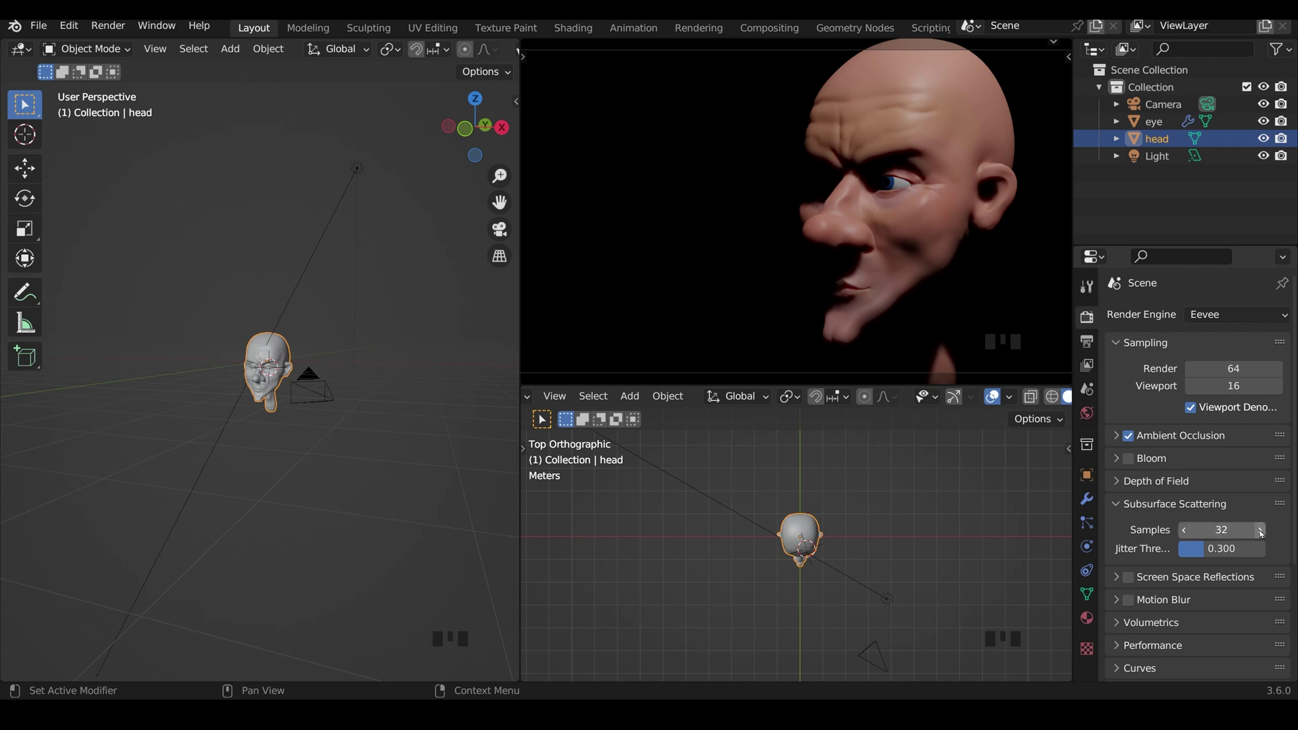
Enable screen space reflections, set cube shadow size to 4096 px, and turn on high bit depth
click(1129, 578)
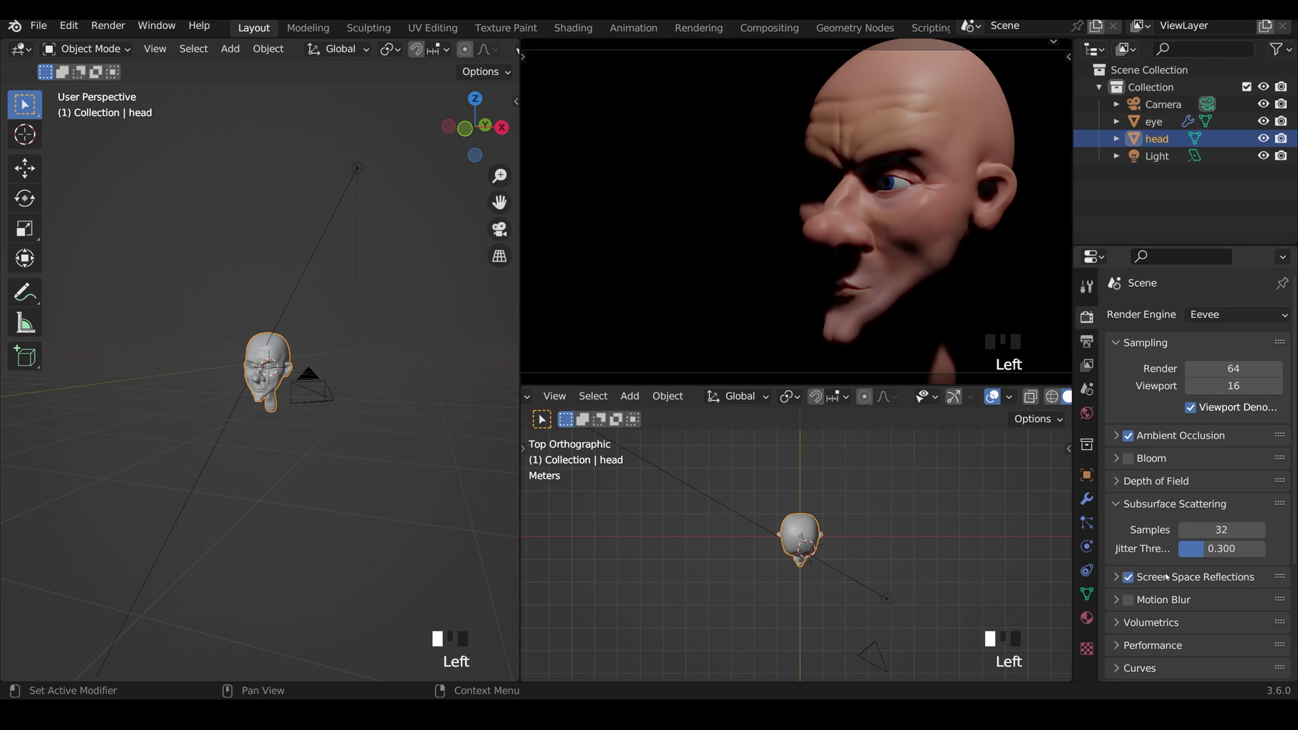
scroll(1164, 583, down, 4)
click(1124, 573)
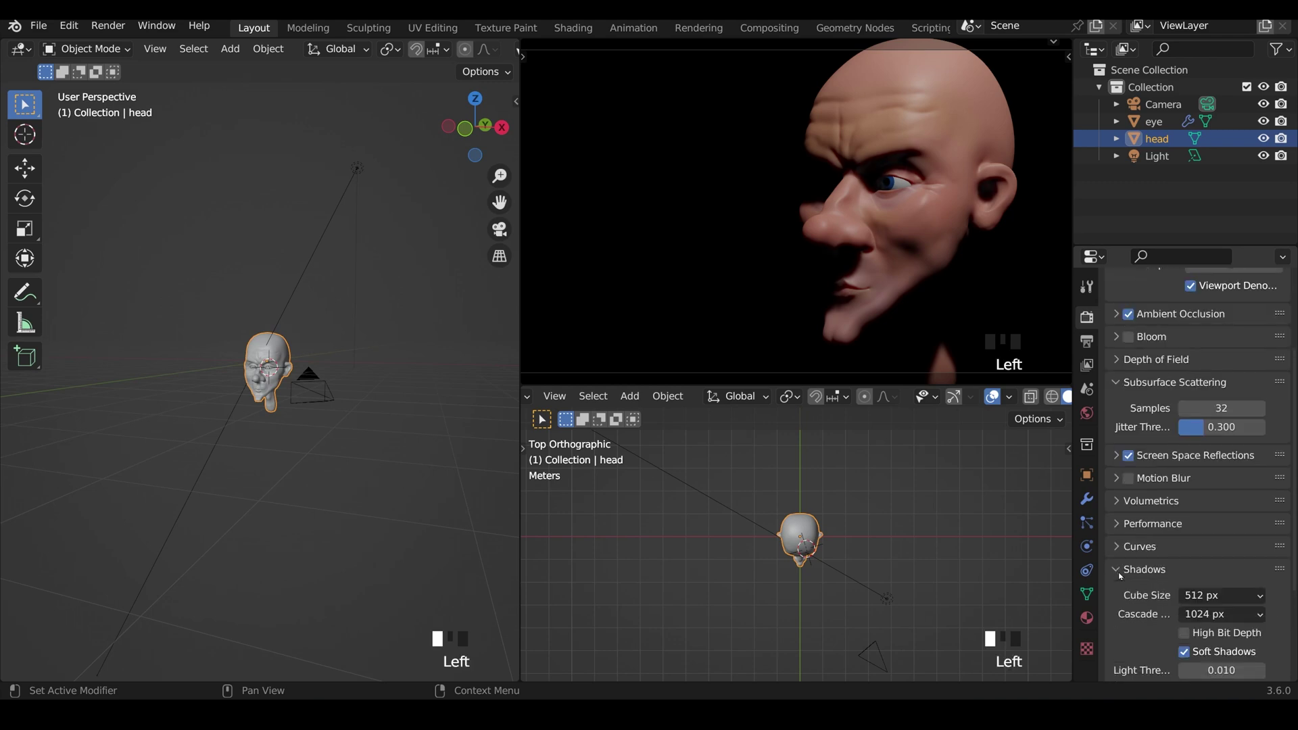
scroll(1150, 582, down, 1)
click(1214, 556)
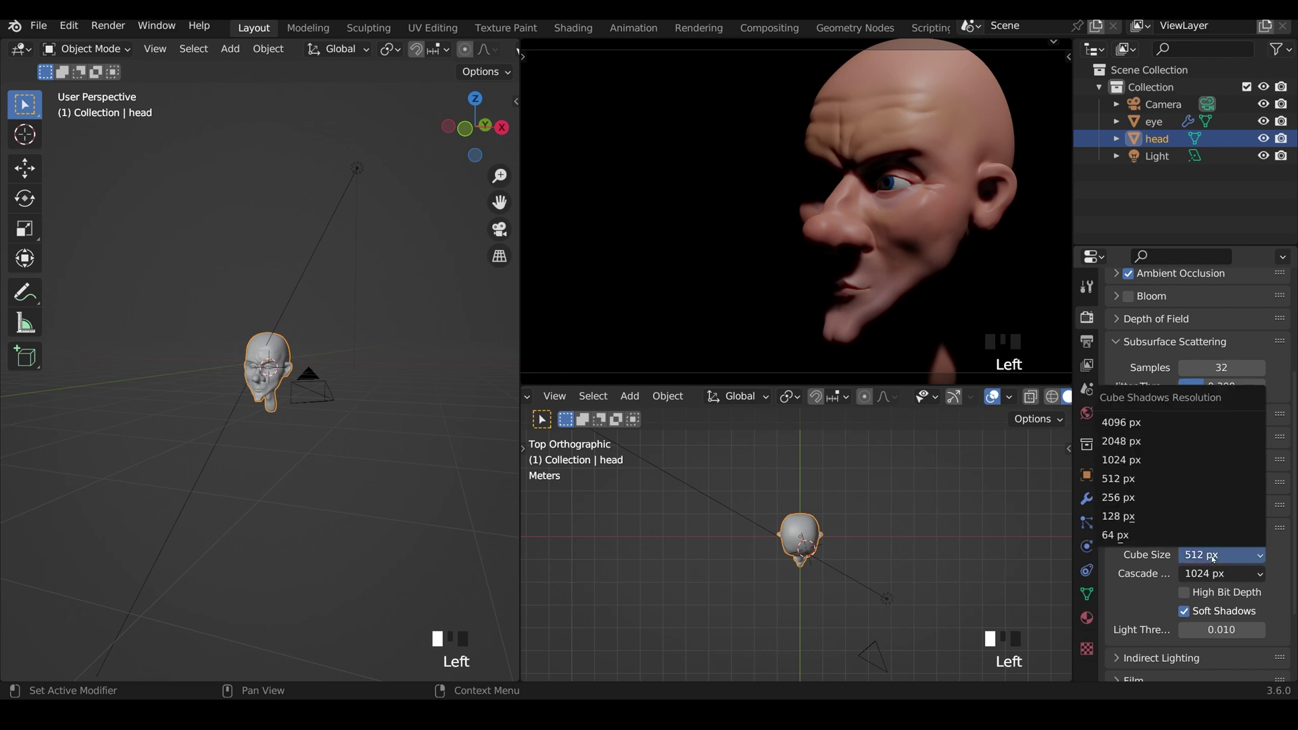
click(1153, 424)
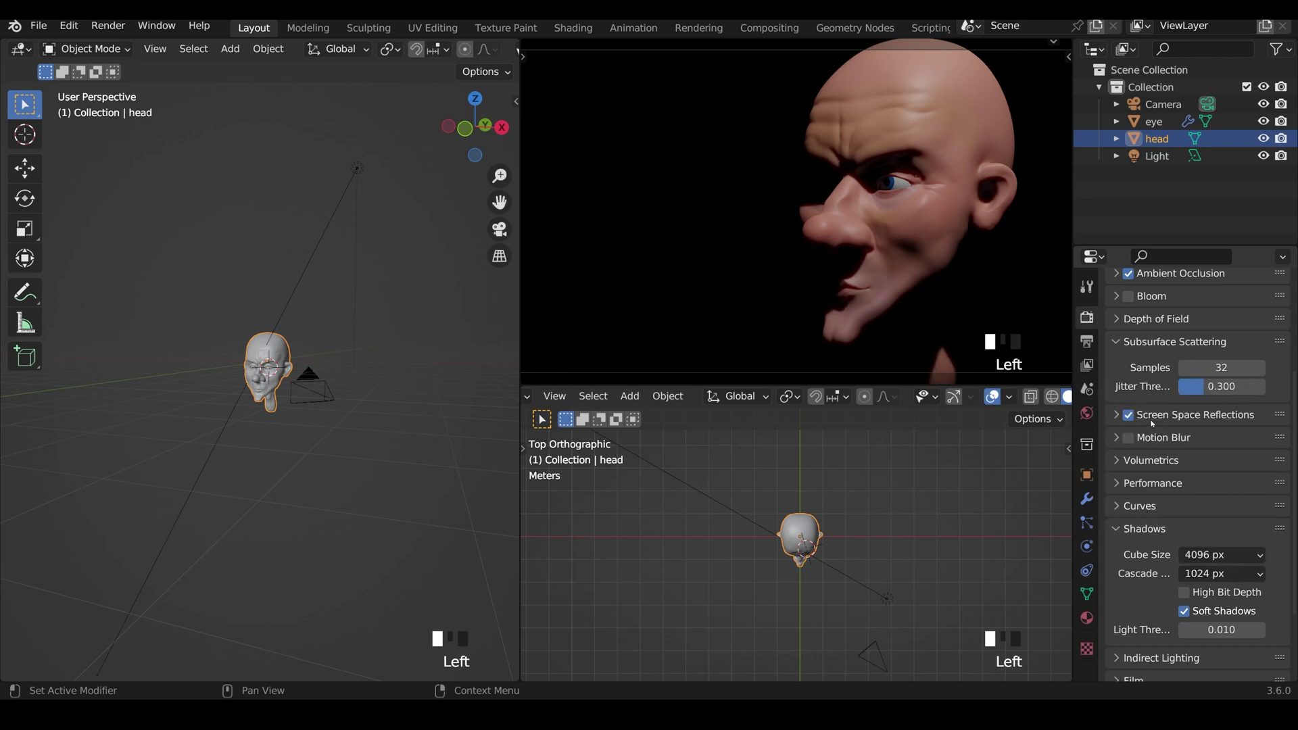
click(1185, 593)
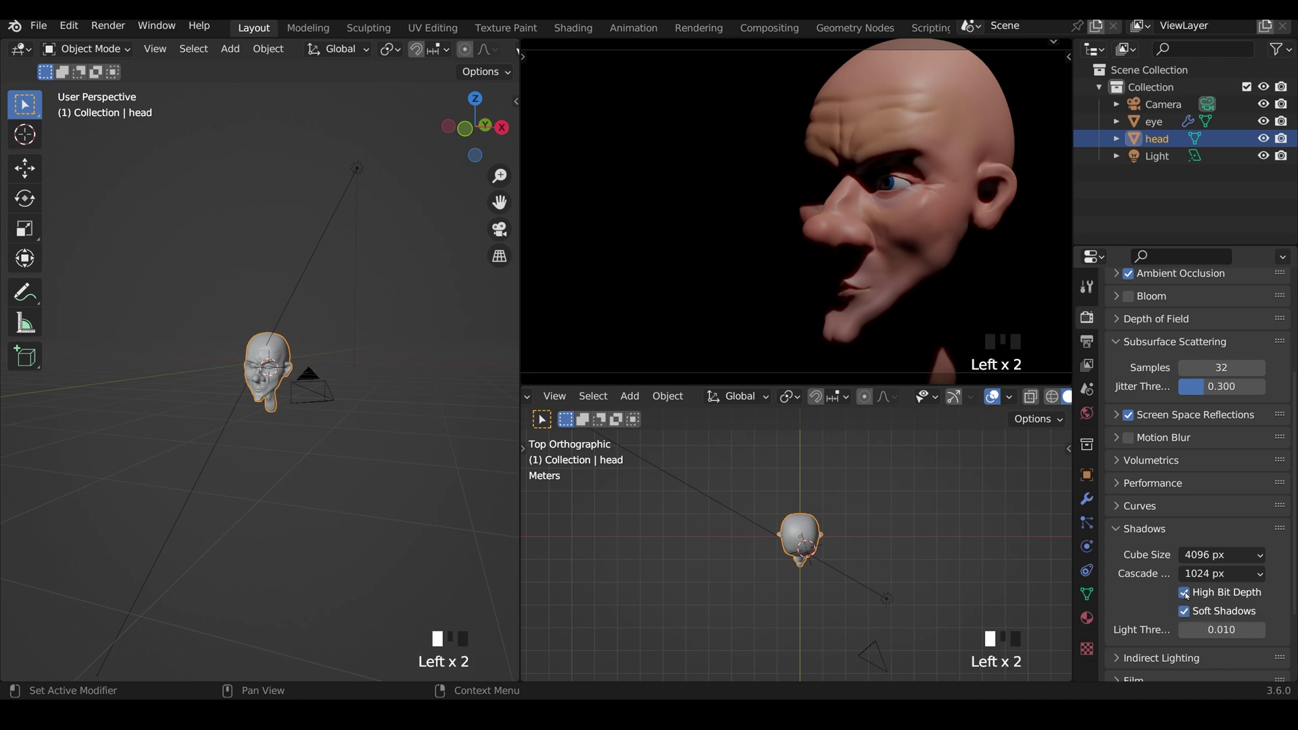
click(1218, 573)
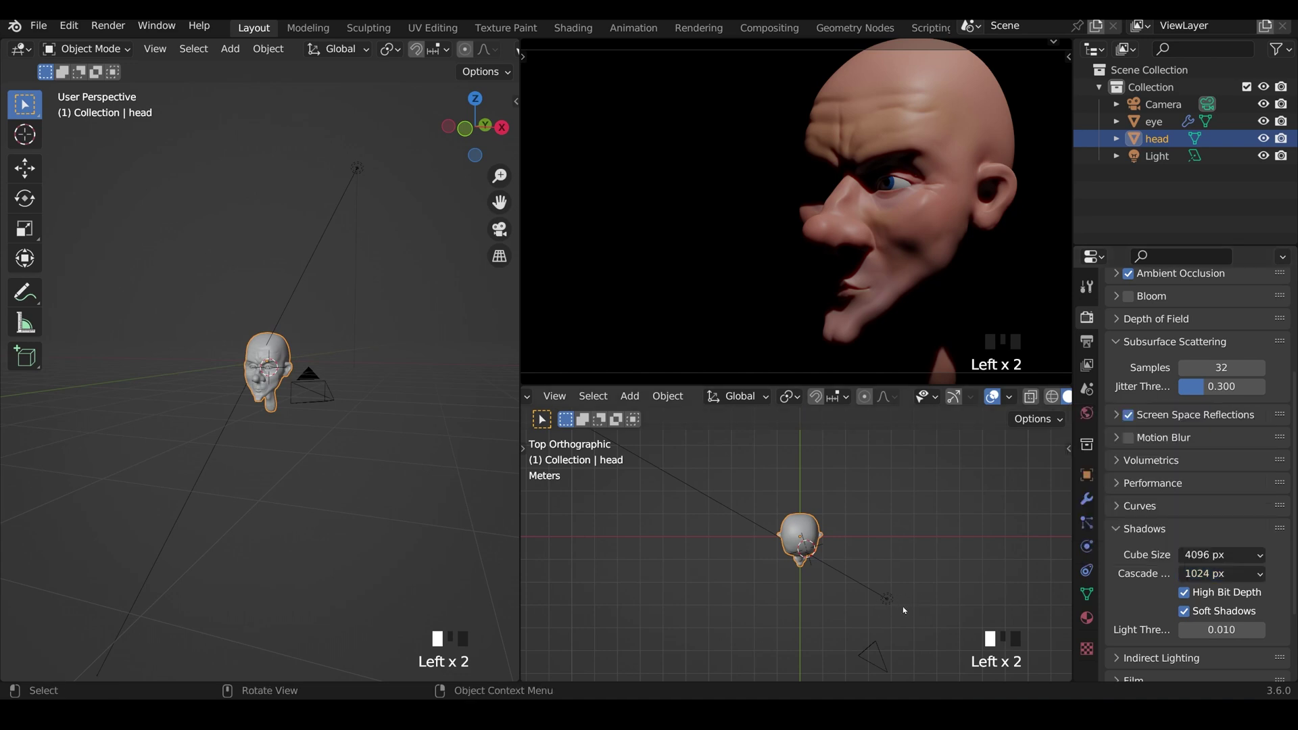
Set 256 render and 128 viewport samples, briefly switching to Cycles and back to Eevee
scroll(1226, 469, up, 6)
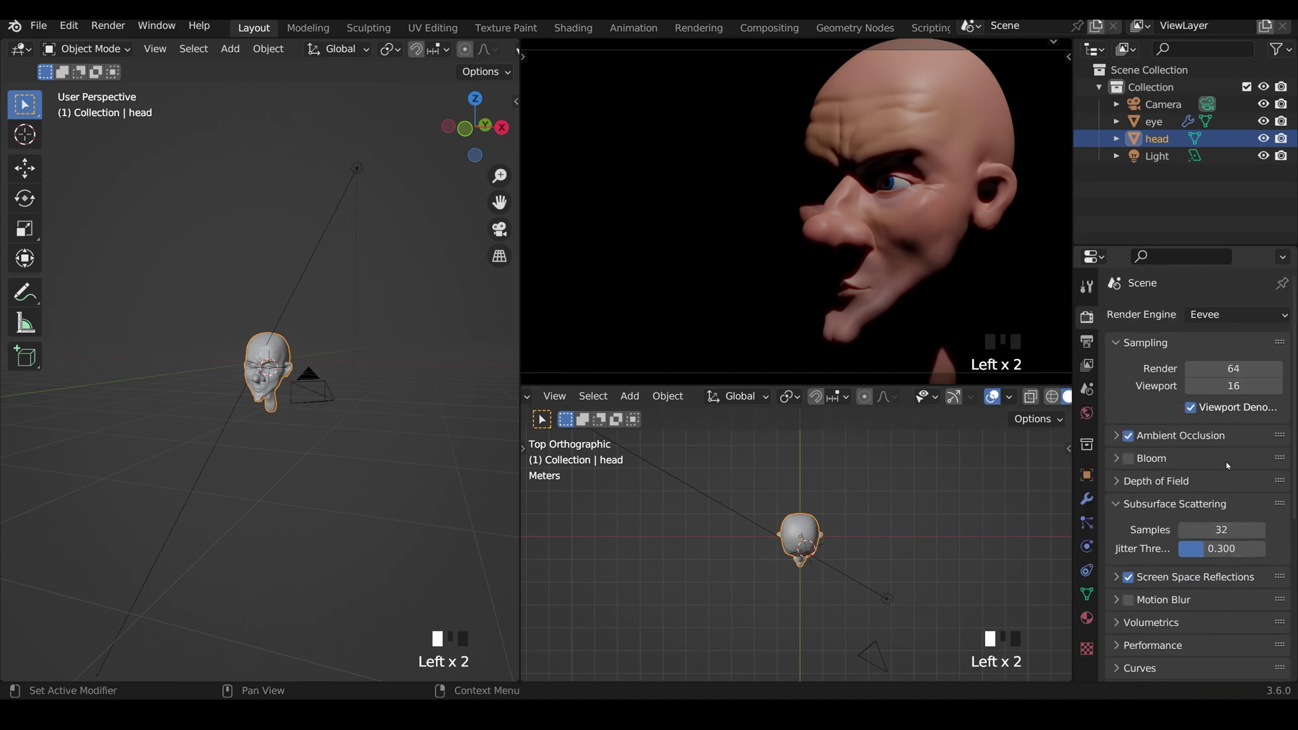
click(1236, 369)
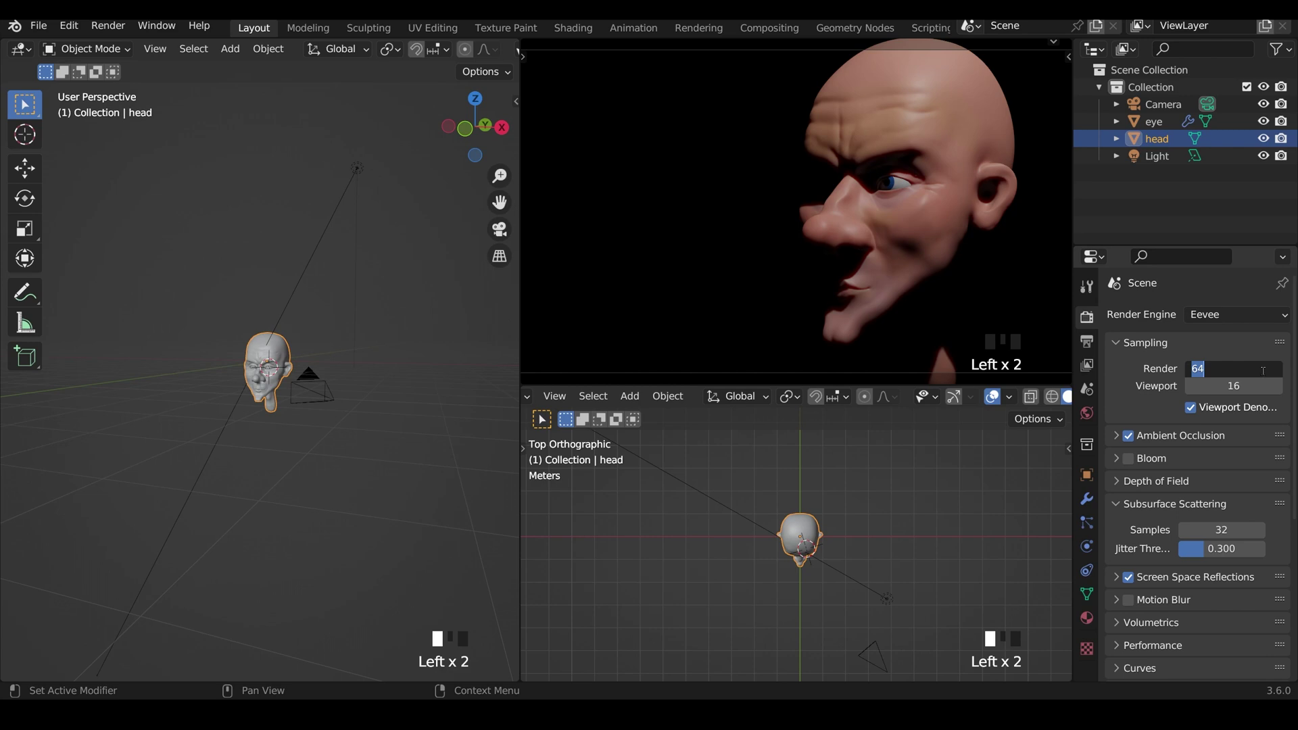
text(256)
key(Return)
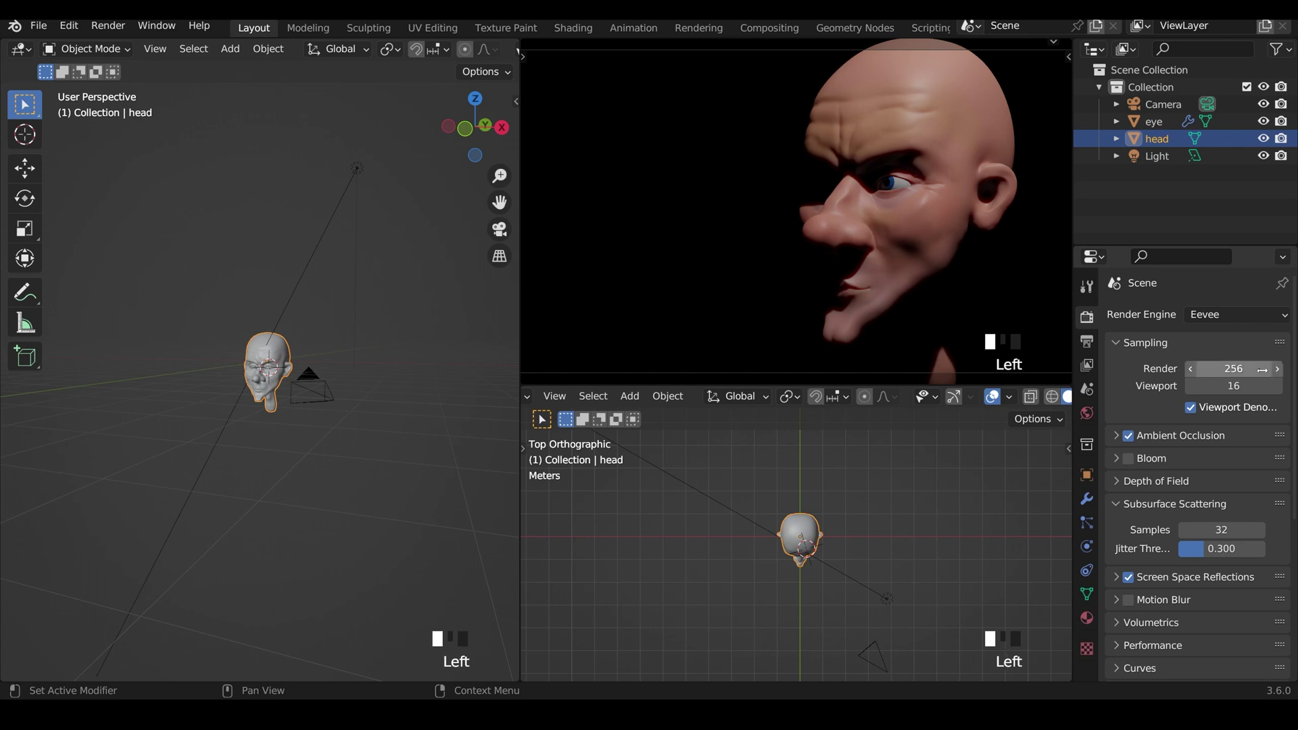
click(1244, 385)
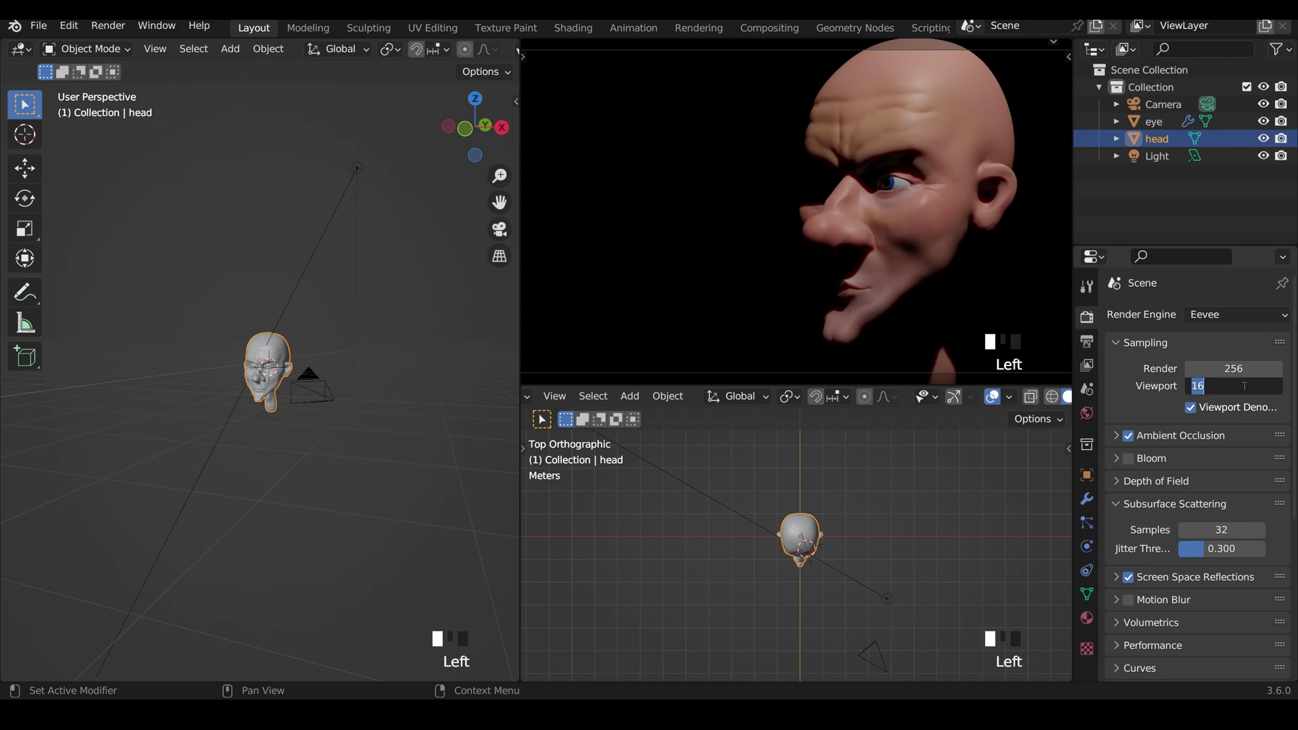
text(128)
key(Return)
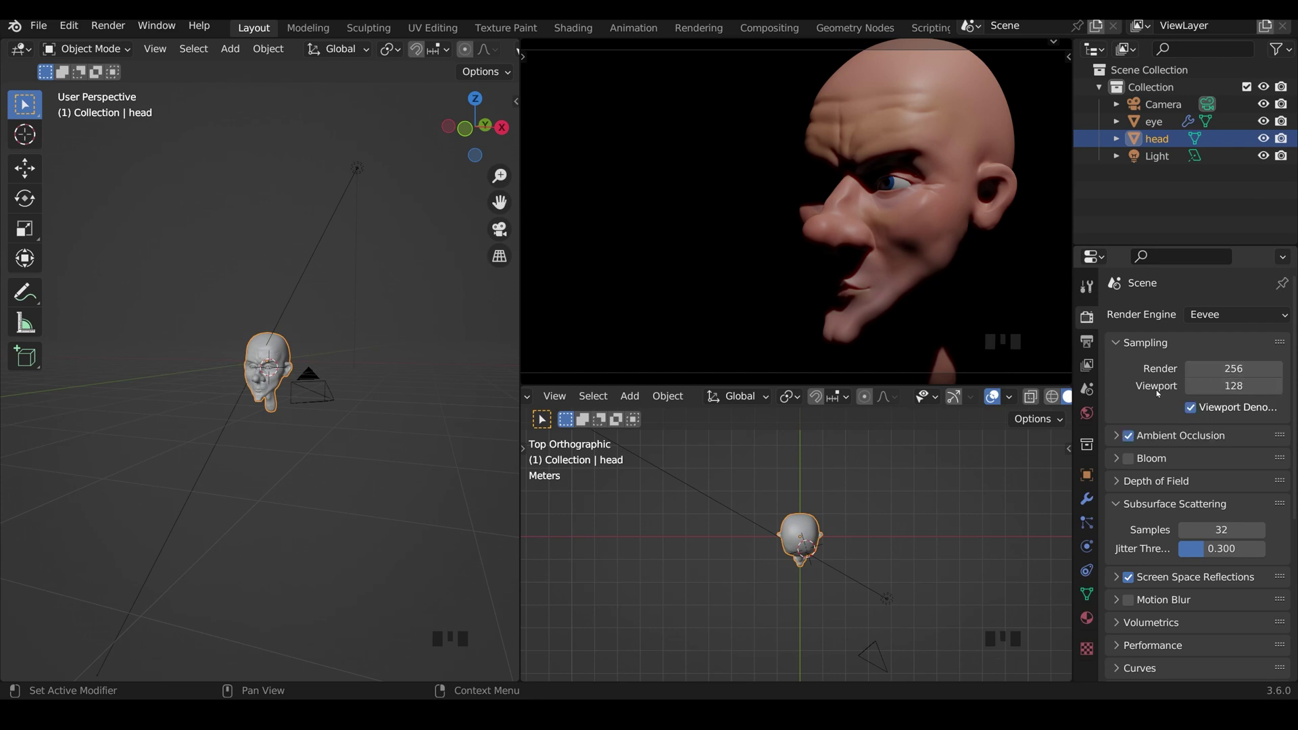
click(1238, 315)
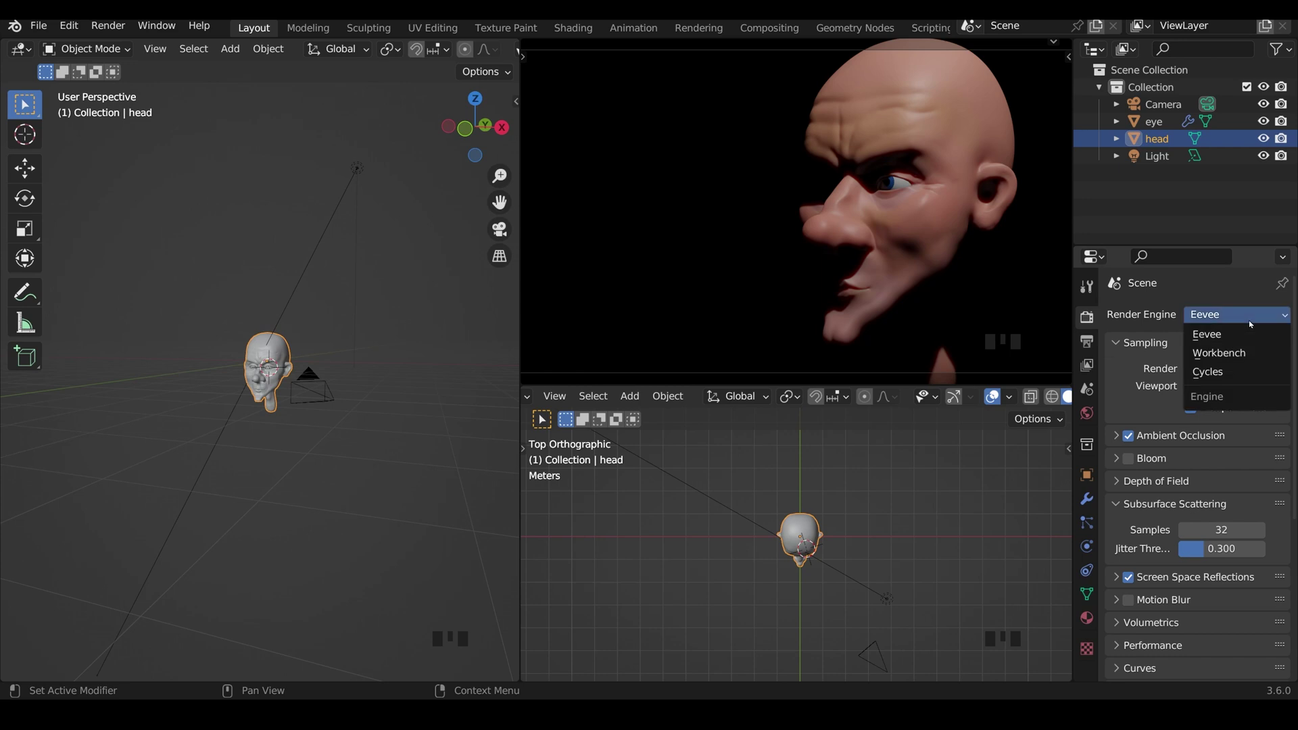
click(1229, 369)
click(1237, 314)
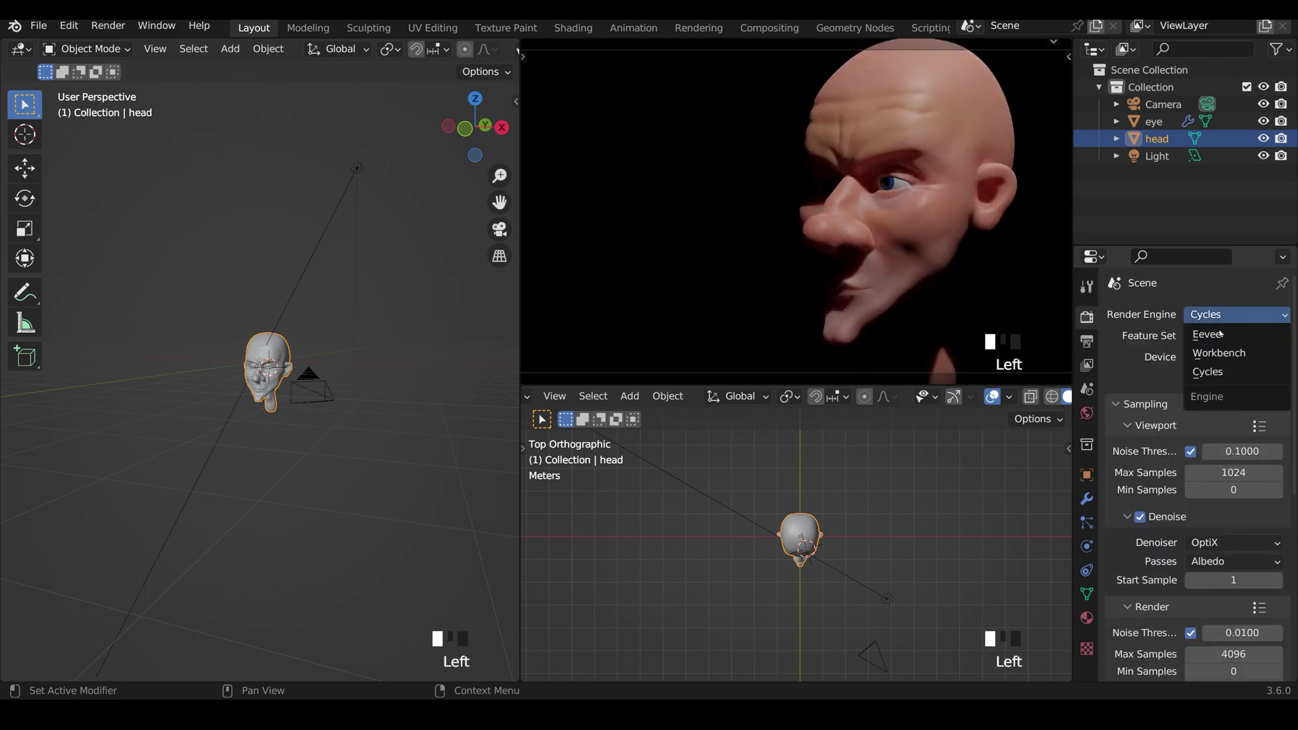
click(1210, 330)
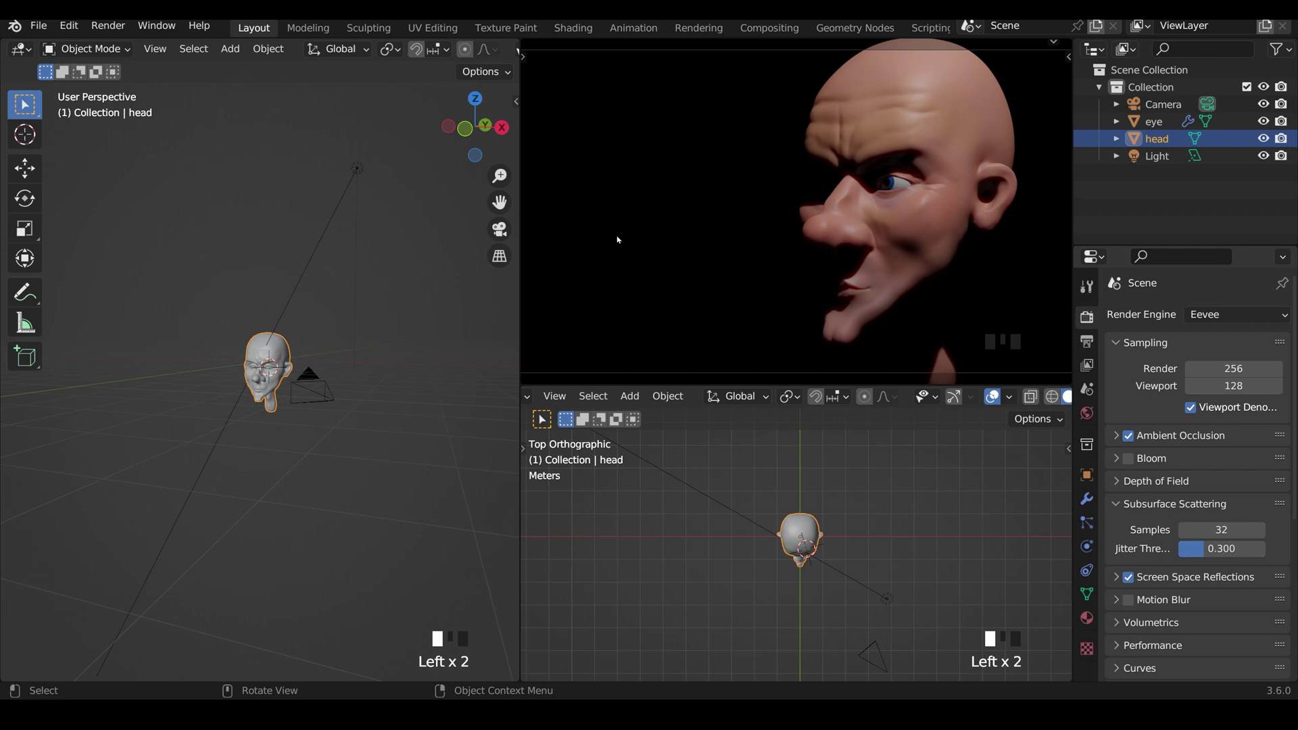
Scale the area light up about 64.9 times and rotate it 15.3° about Z
click(358, 172)
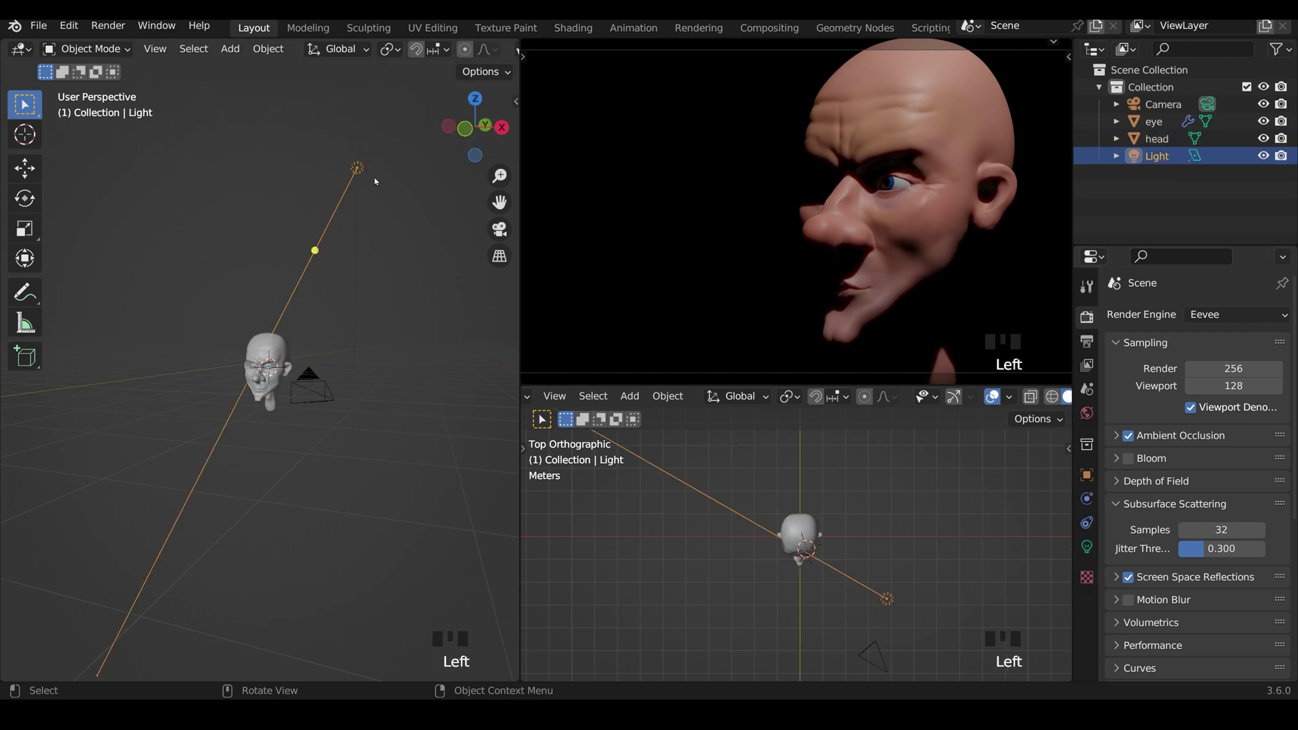
click(1086, 547)
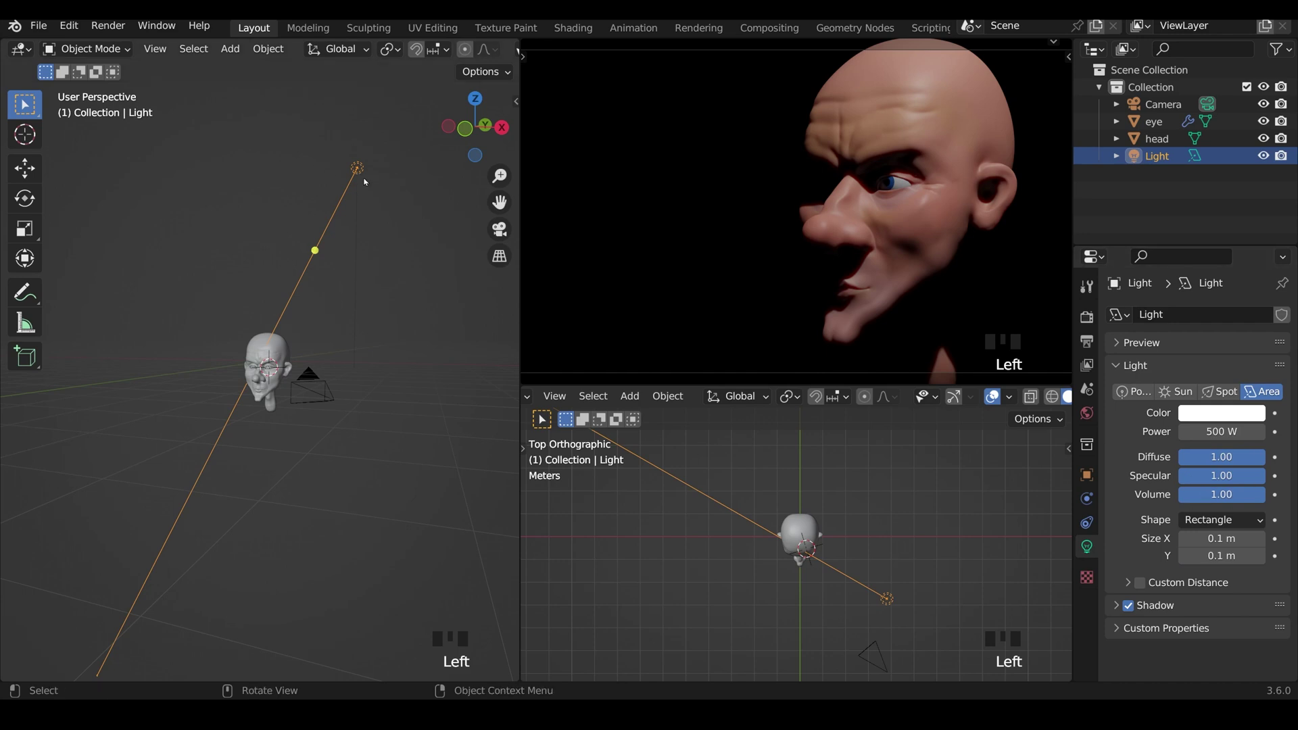
key(s)
click(40, 561)
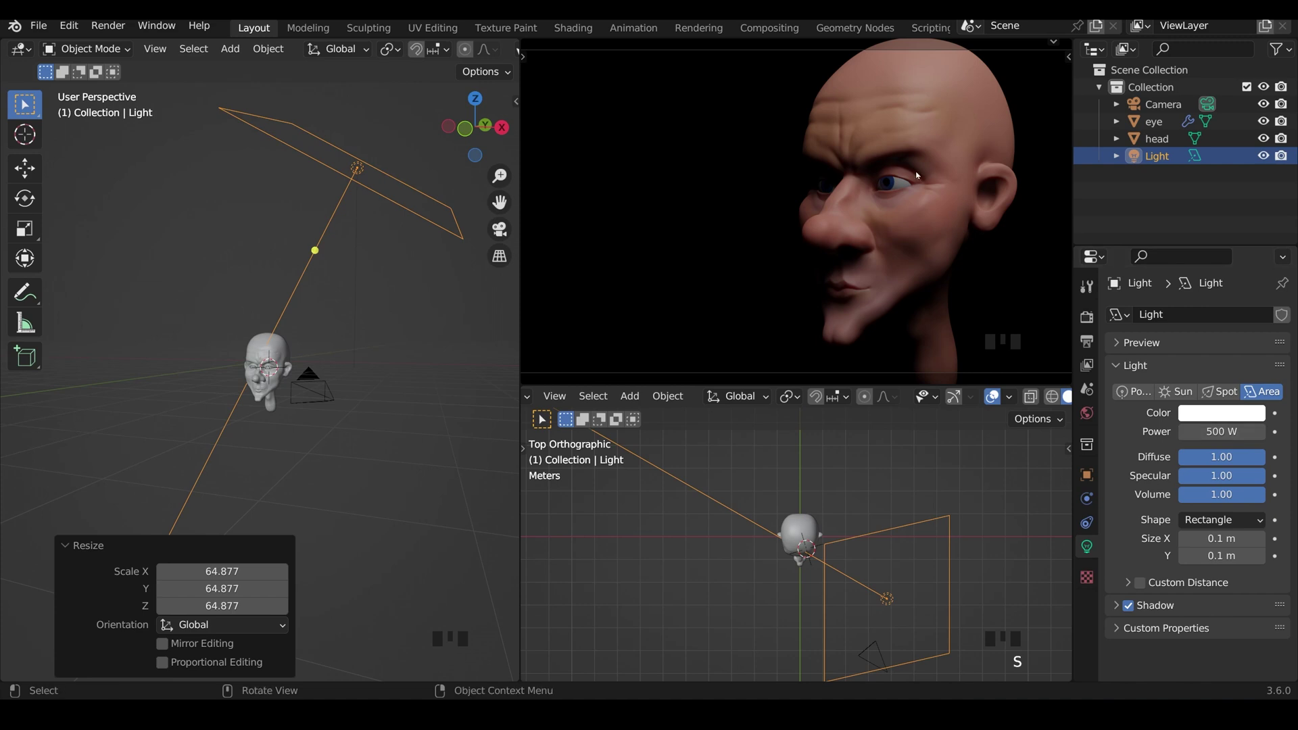
key(r)
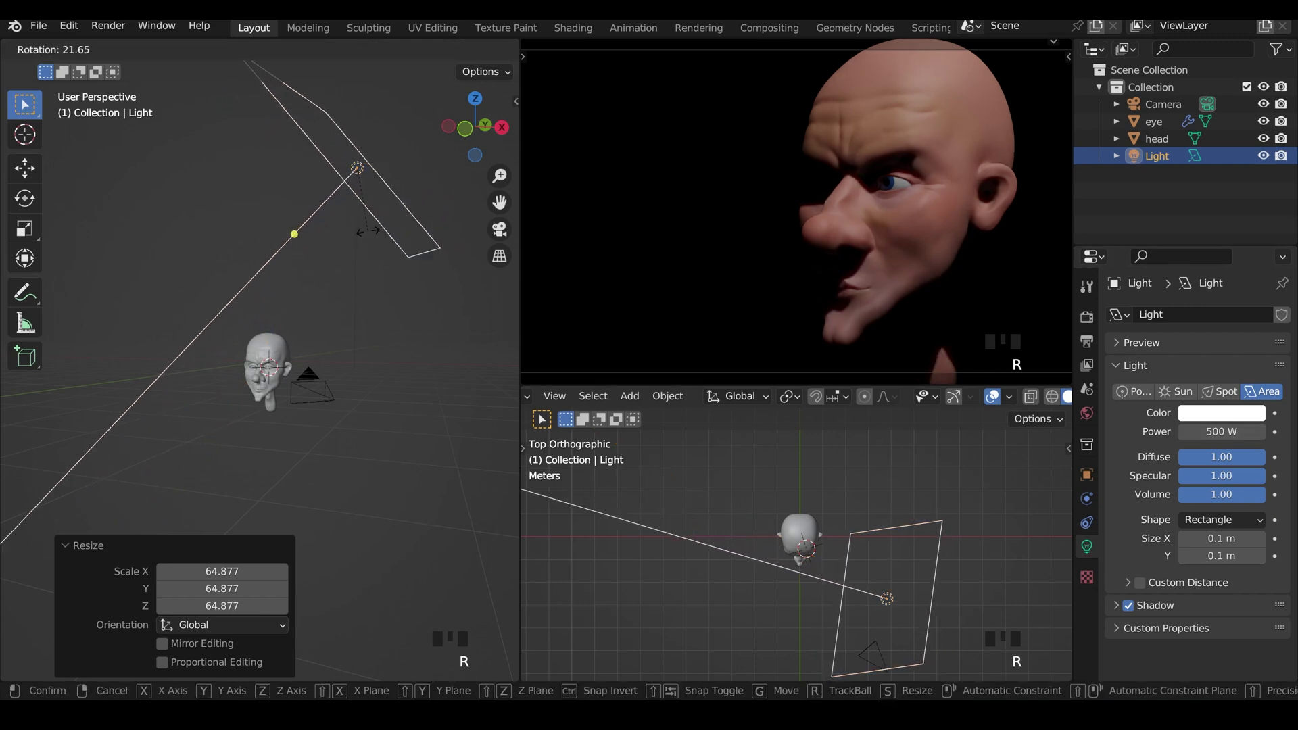
click(379, 177)
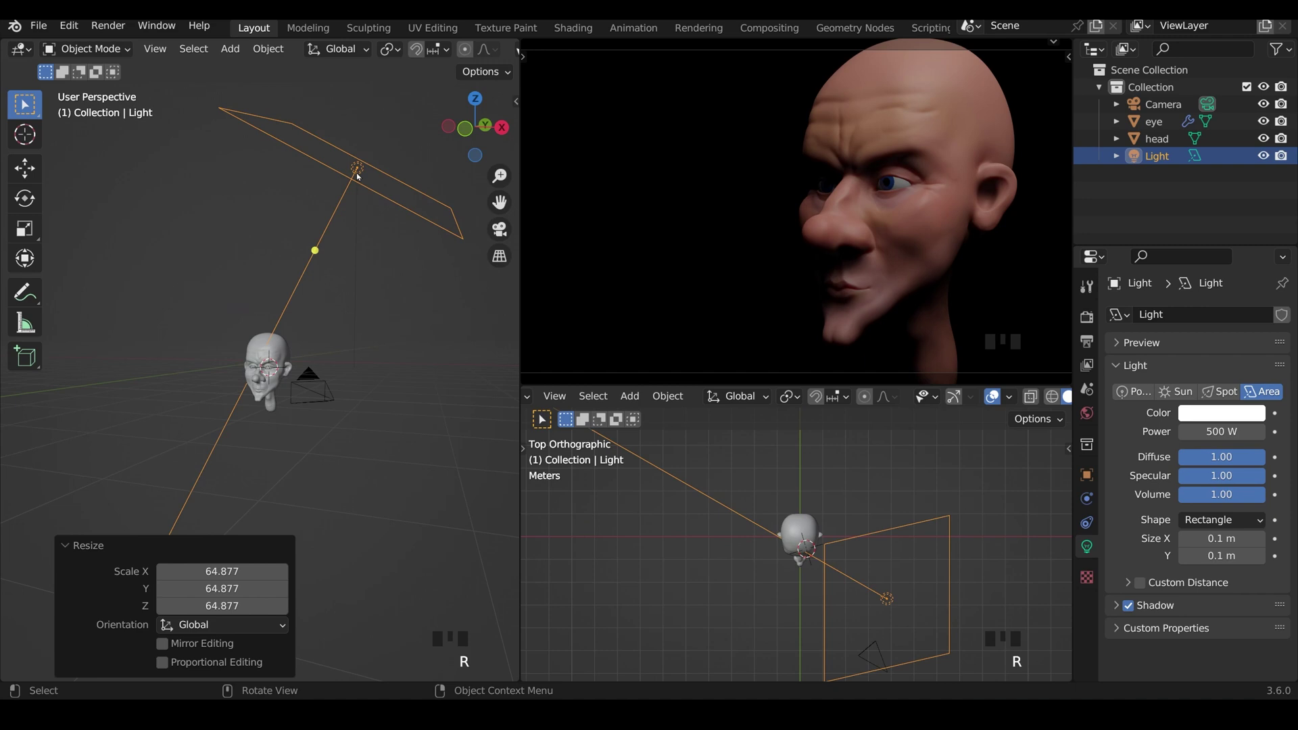
Put the 3D cursor on the head, pivot around it, and swing the light above the face
shift+right_click(263, 363)
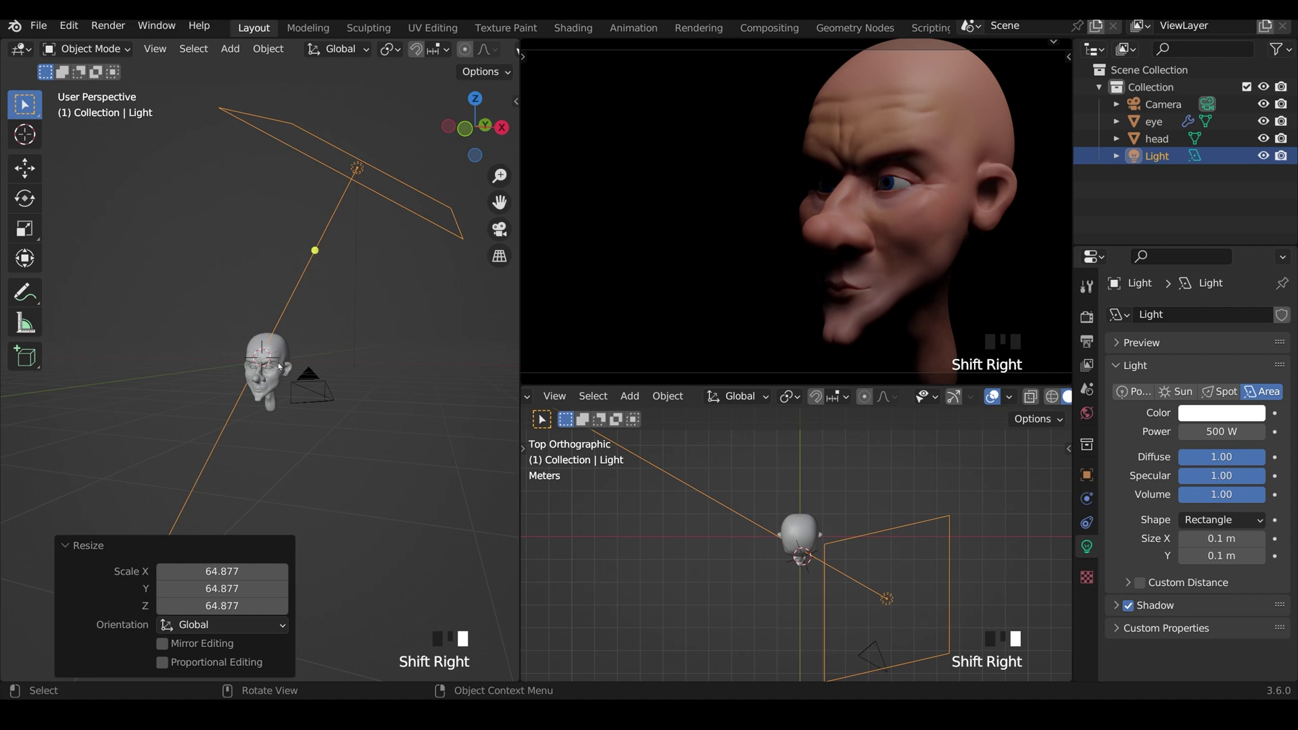
click(390, 49)
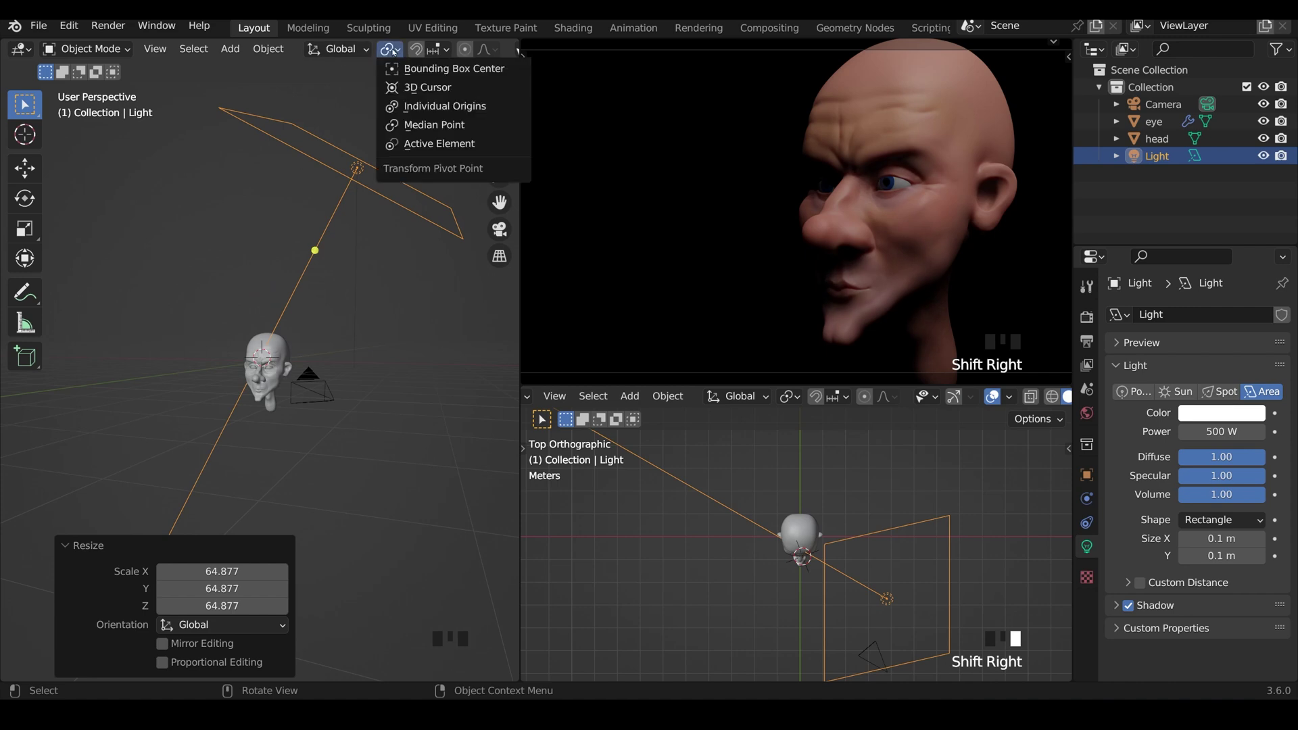
click(395, 87)
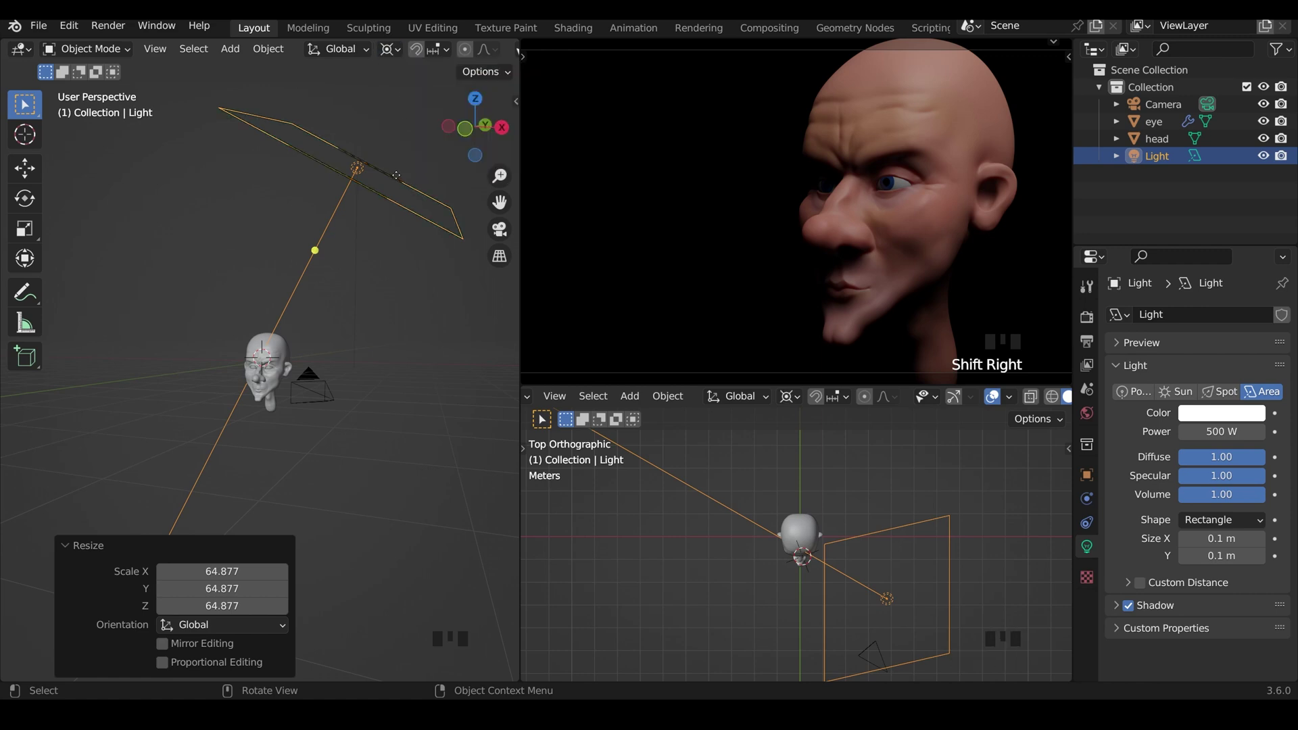
key(r)
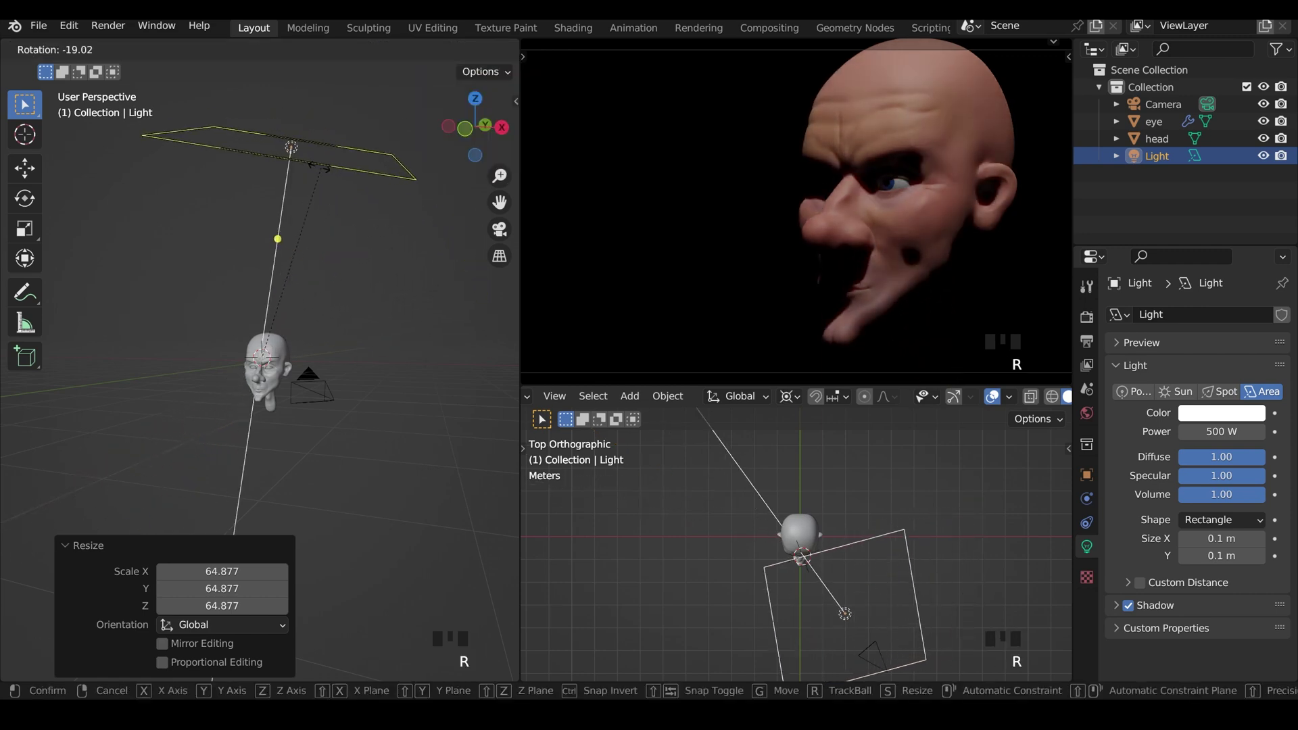
click(318, 166)
key(r)
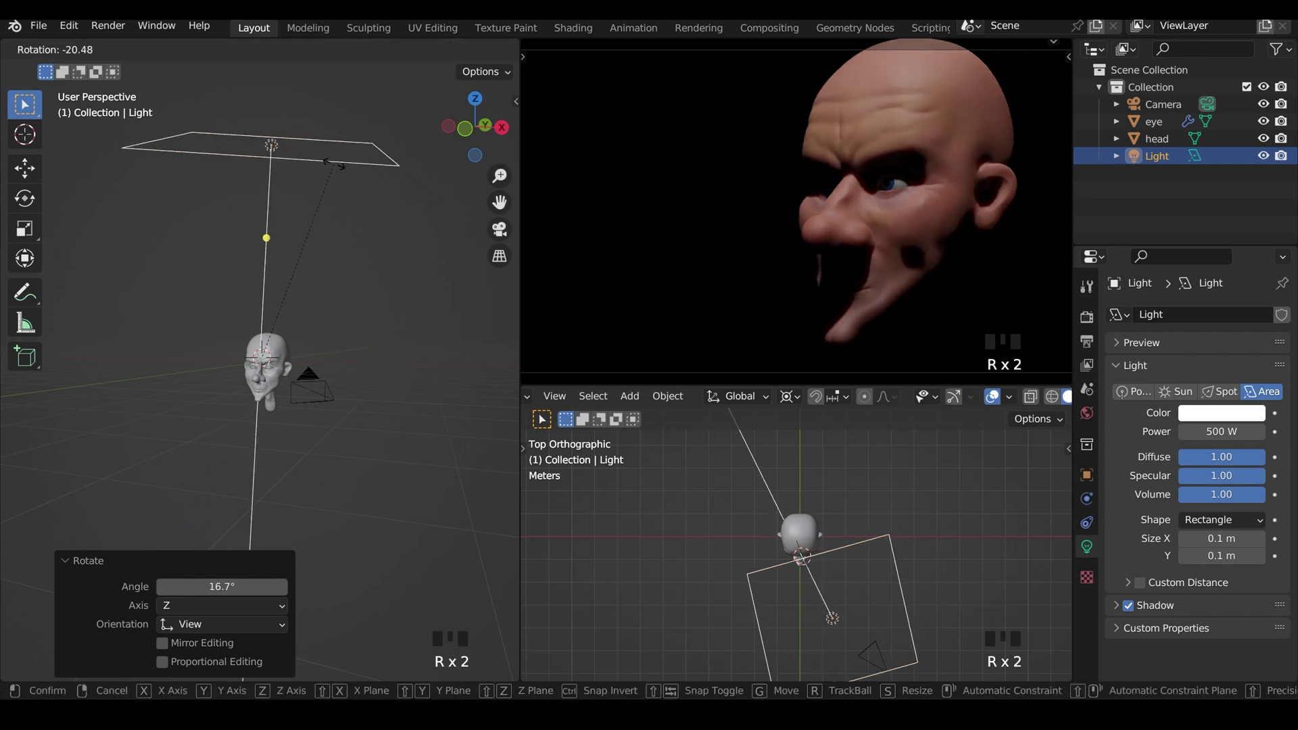
click(330, 145)
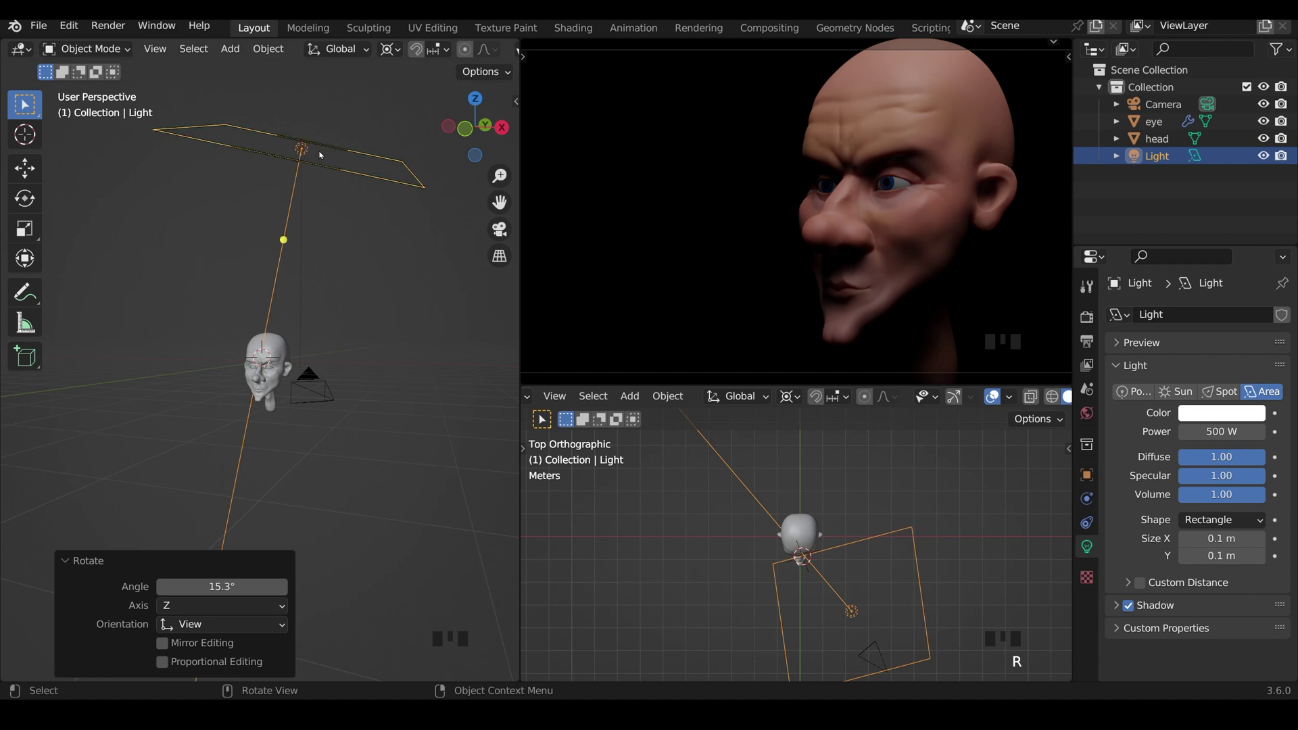
Duplicate the area light, place the copy left of the head and aim it at the head
key(shift+d)
click(160, 325)
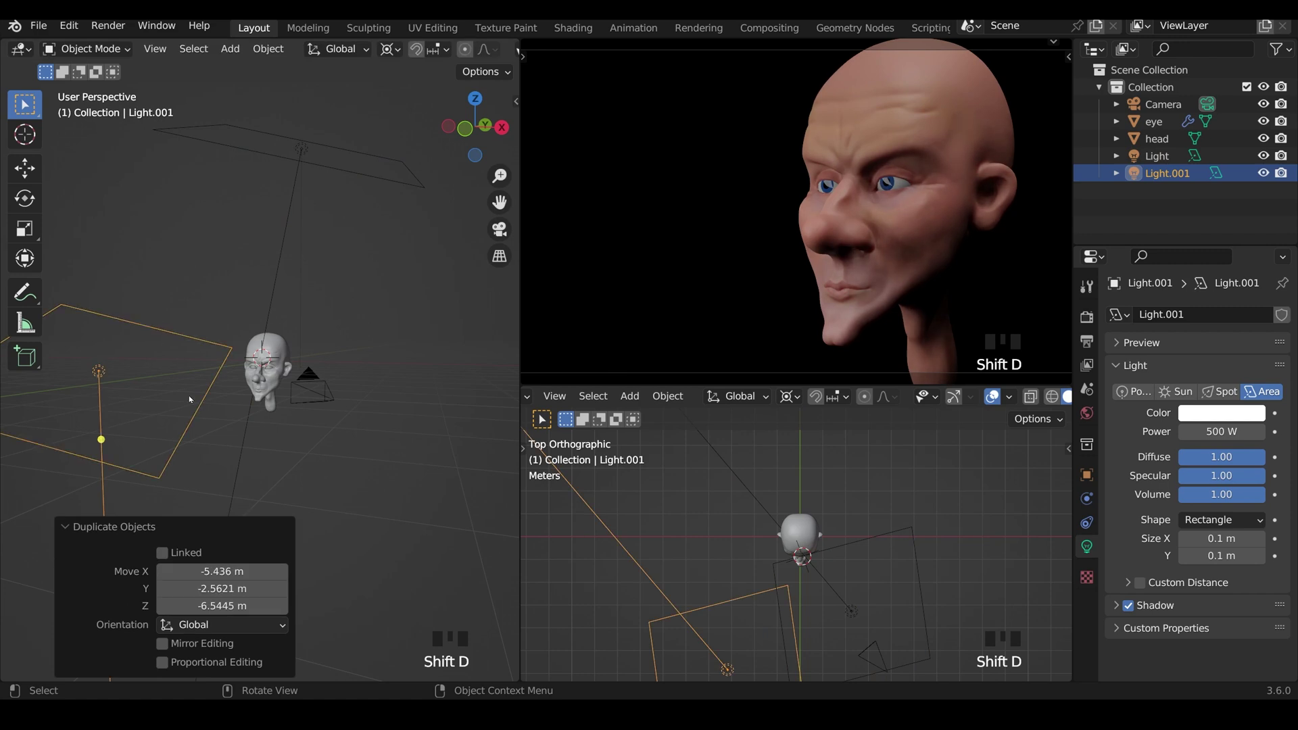
drag(100, 440, 250, 375)
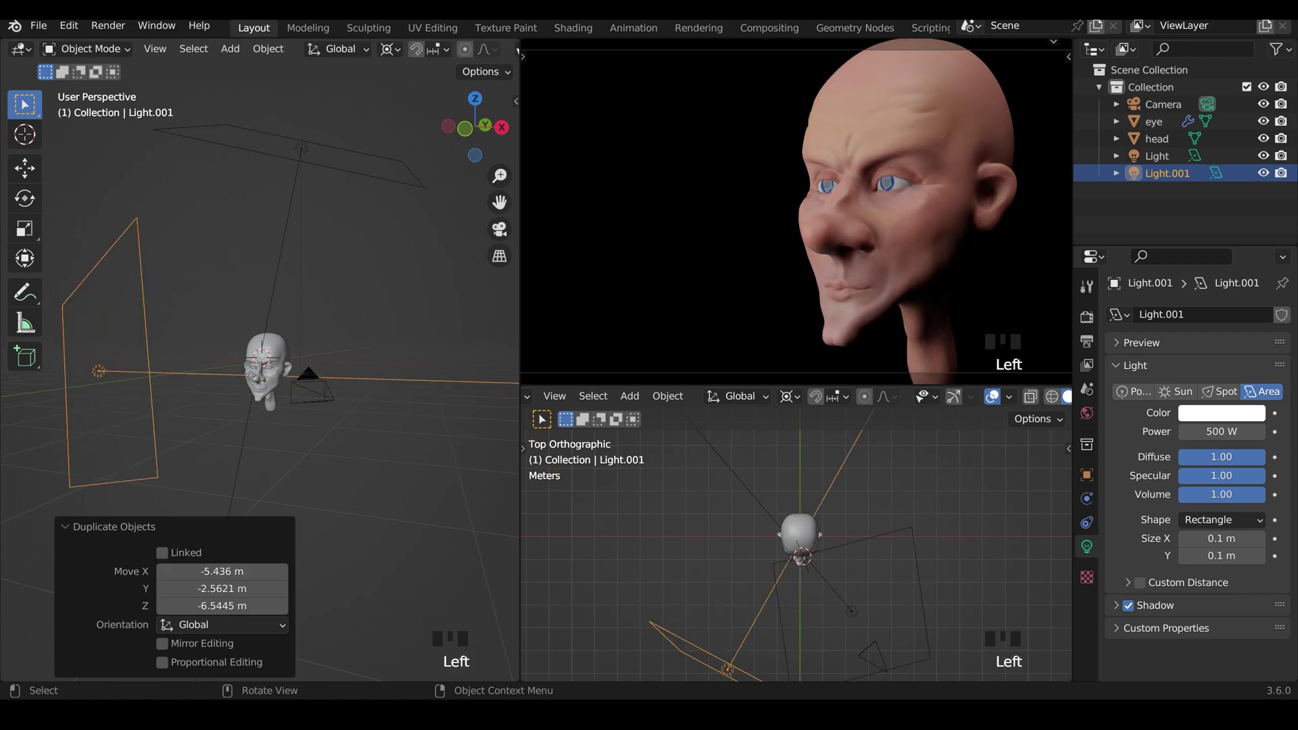
Set Light.001's power to 100 W, leaving its size unchanged
double_click(1198, 436)
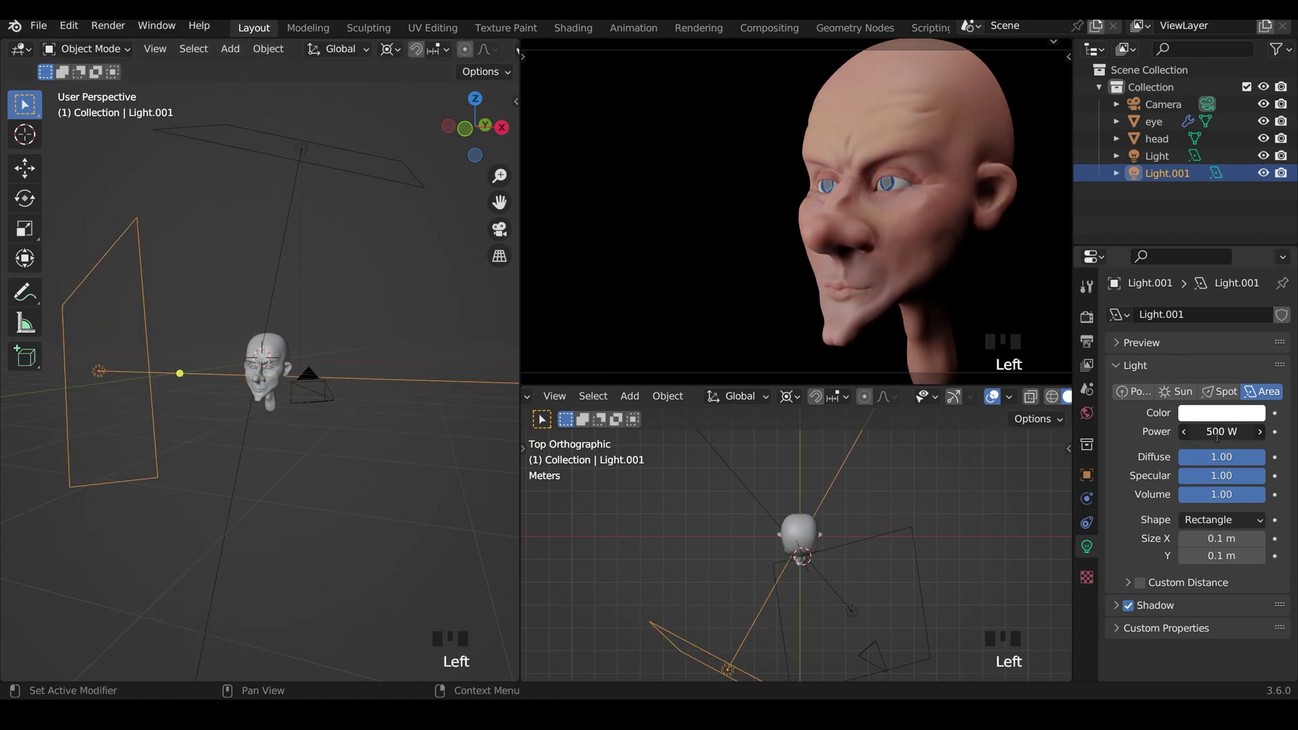
text(100)
key(Return)
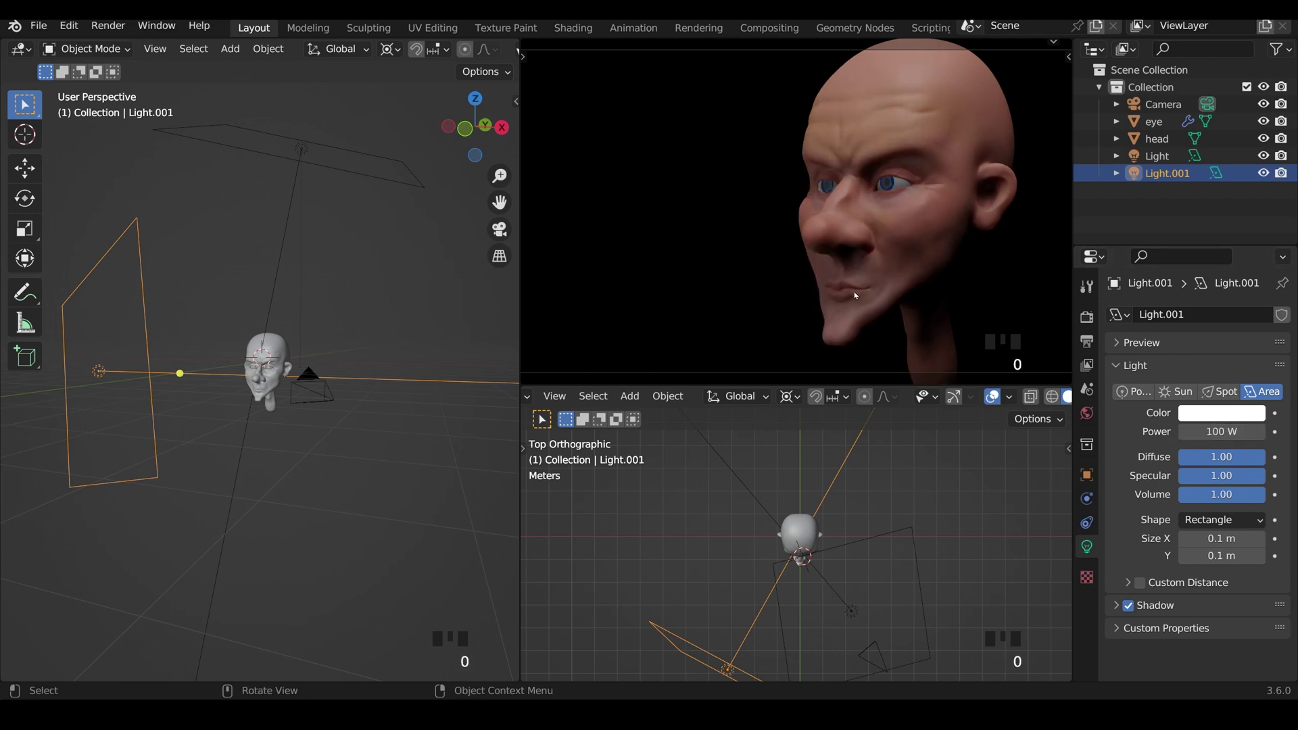
key(s)
key(s)
key(s)
right_click(263, 365)
Set the pivot to Median Point and scale Light.001 down to 0.066
click(390, 49)
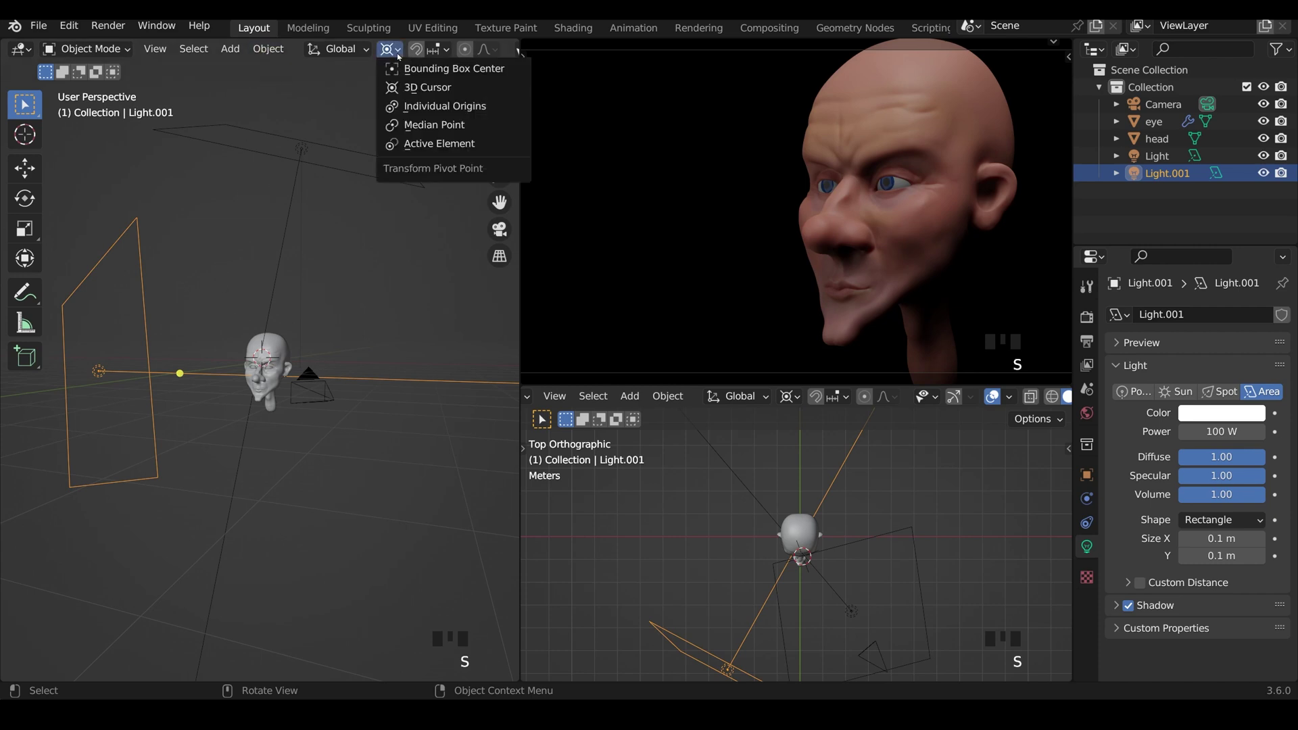
click(407, 126)
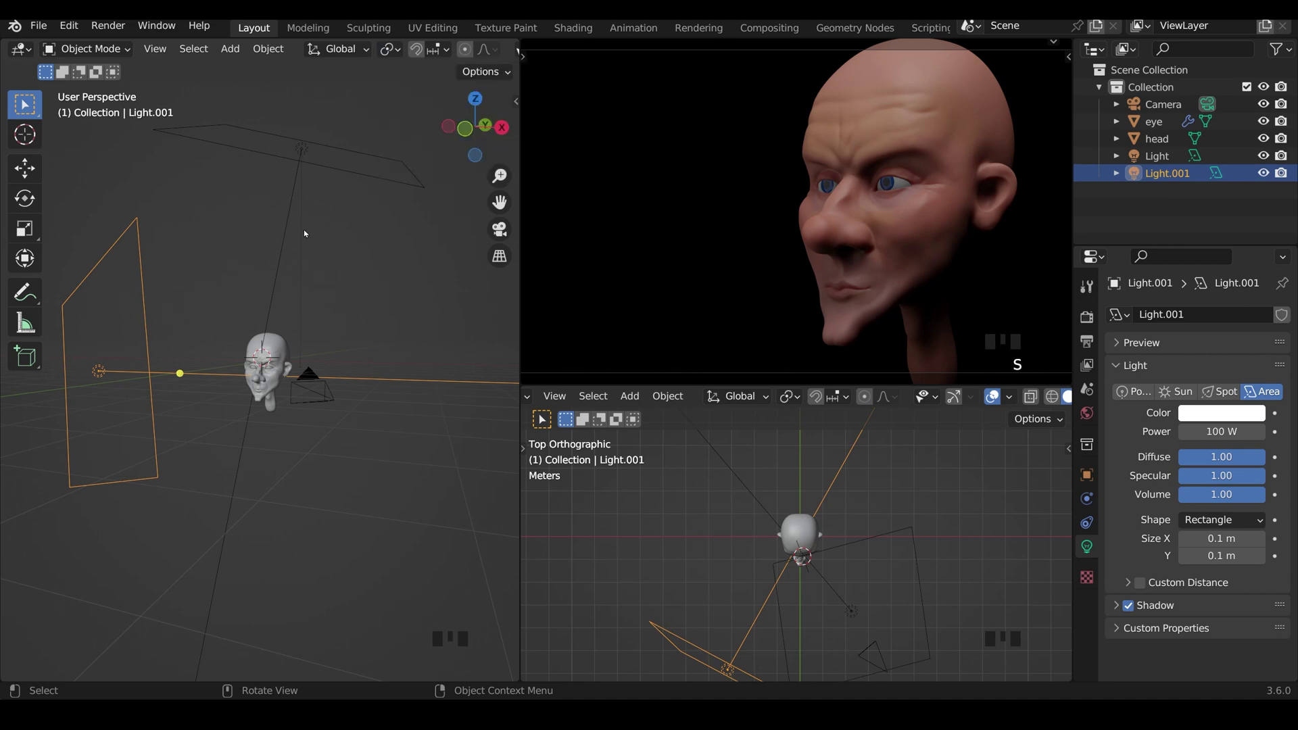
key(period)
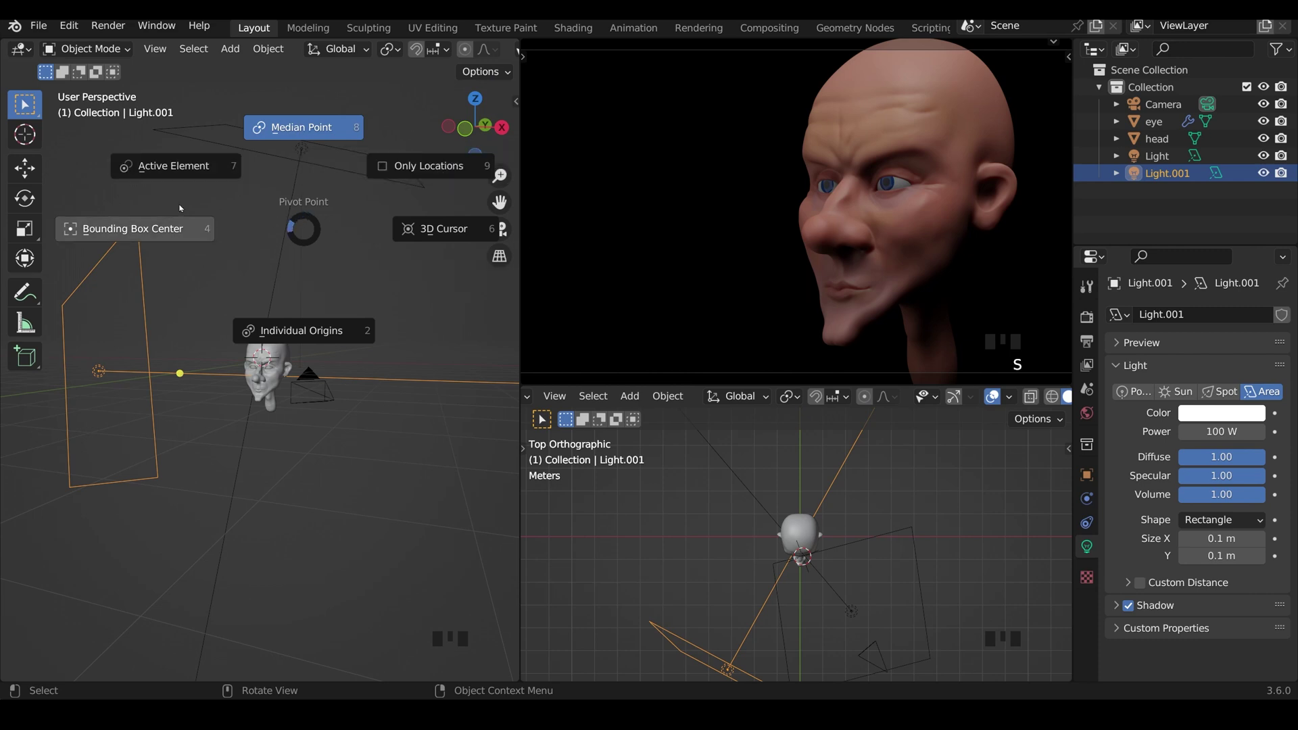
click(301, 126)
key(s)
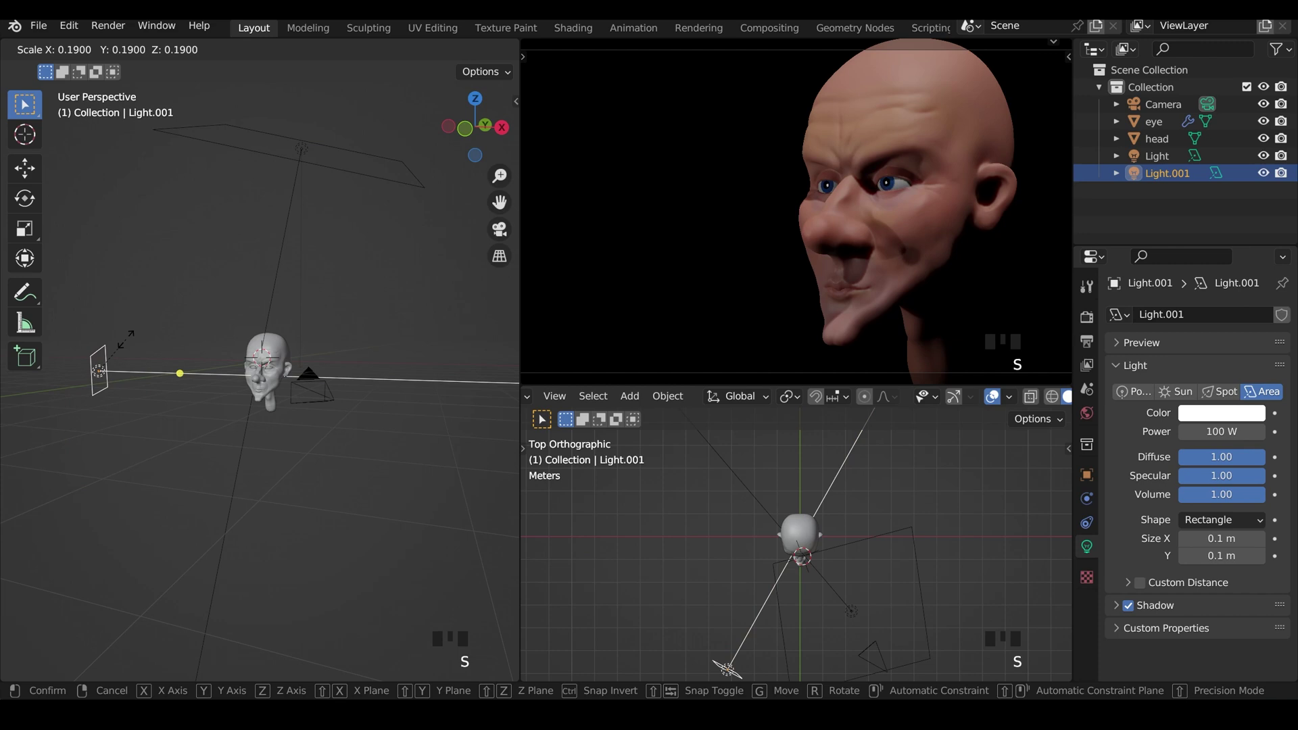
click(110, 359)
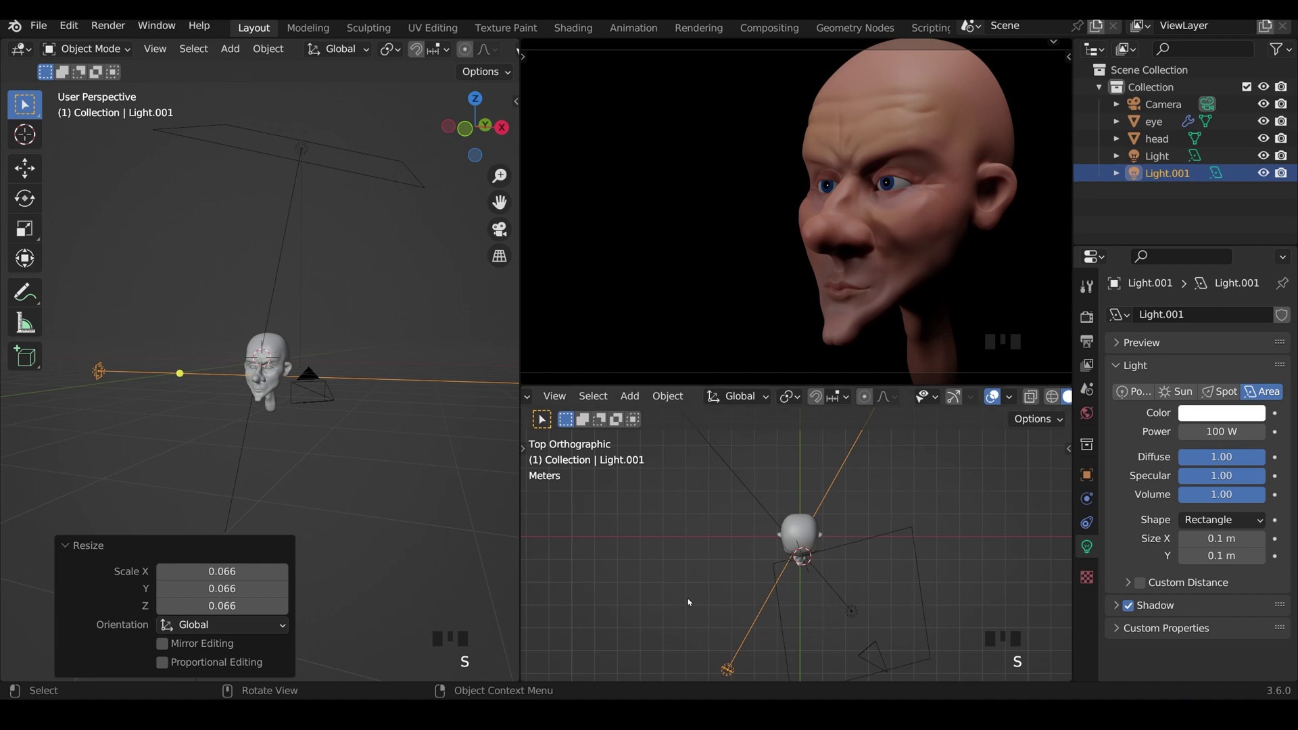
Rotate Light.001 around the 3D cursor to the opposite side of the head
key(period)
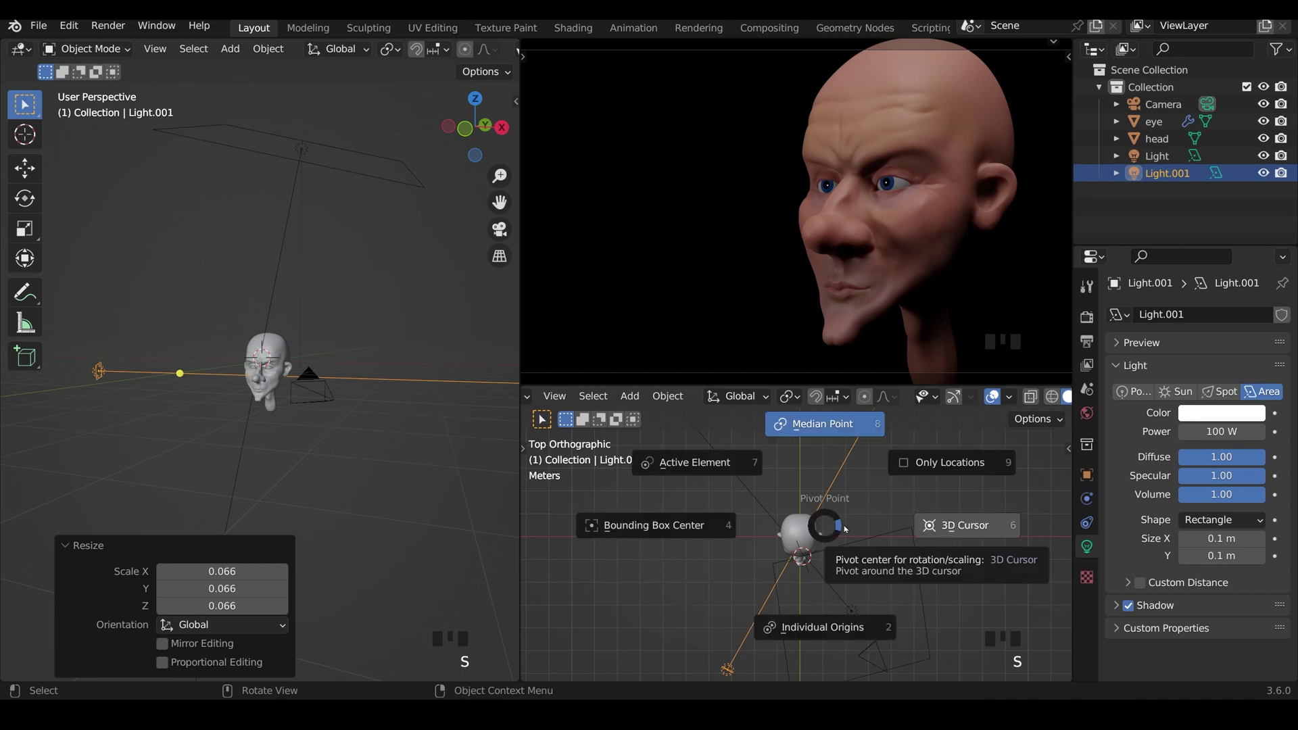
click(999, 534)
key(r)
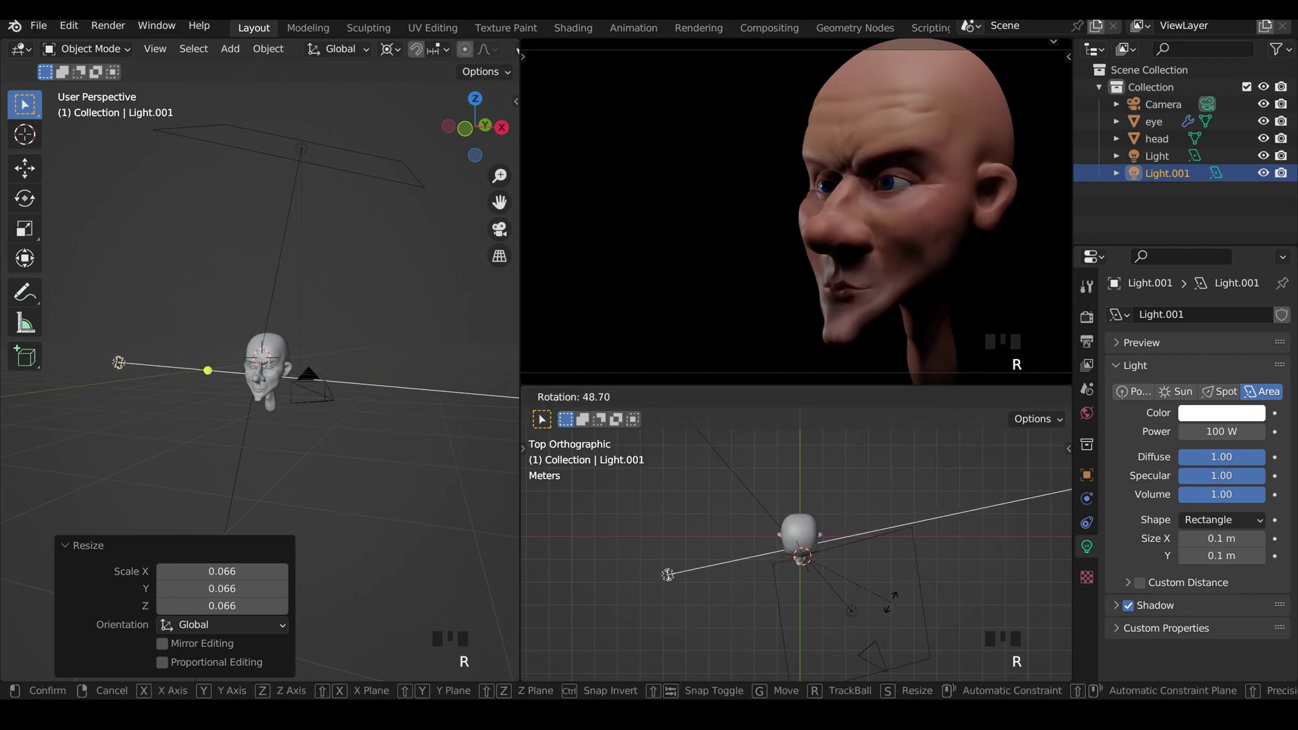
click(891, 600)
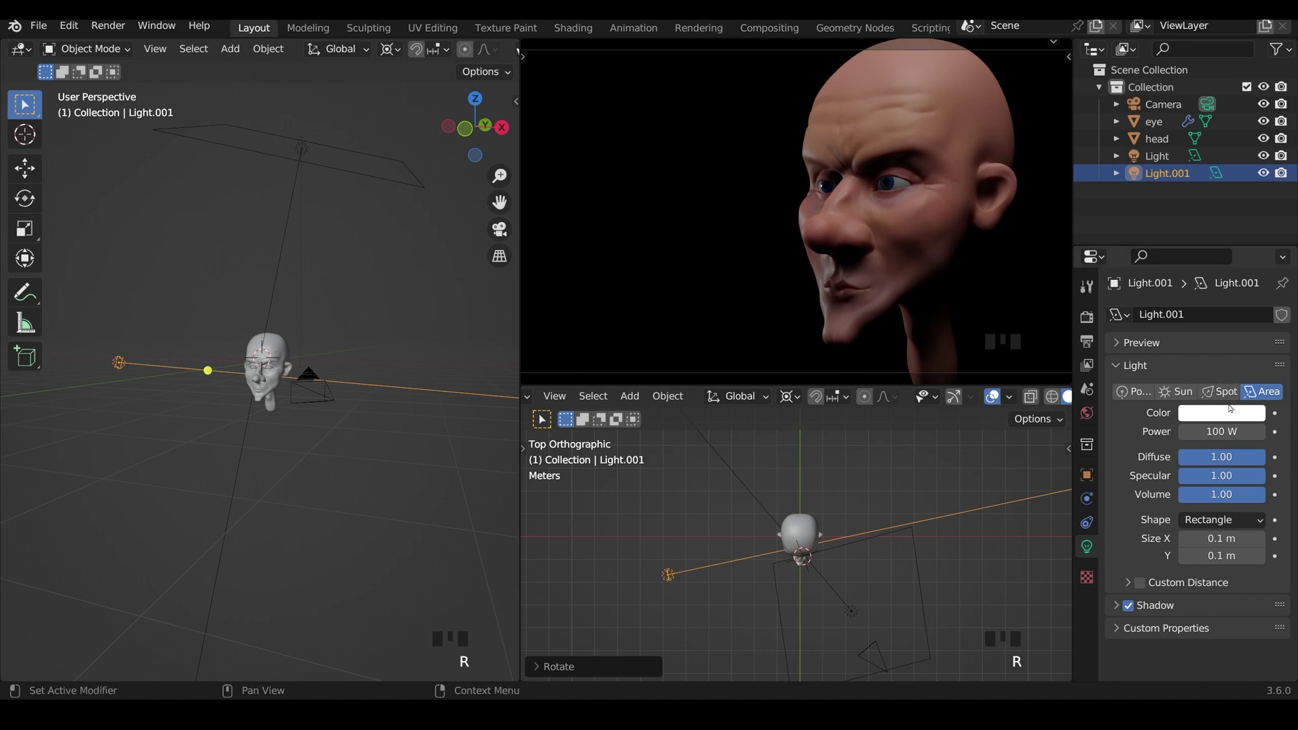
Tint Light.001 pale pink and set its power to 200 W
click(1231, 413)
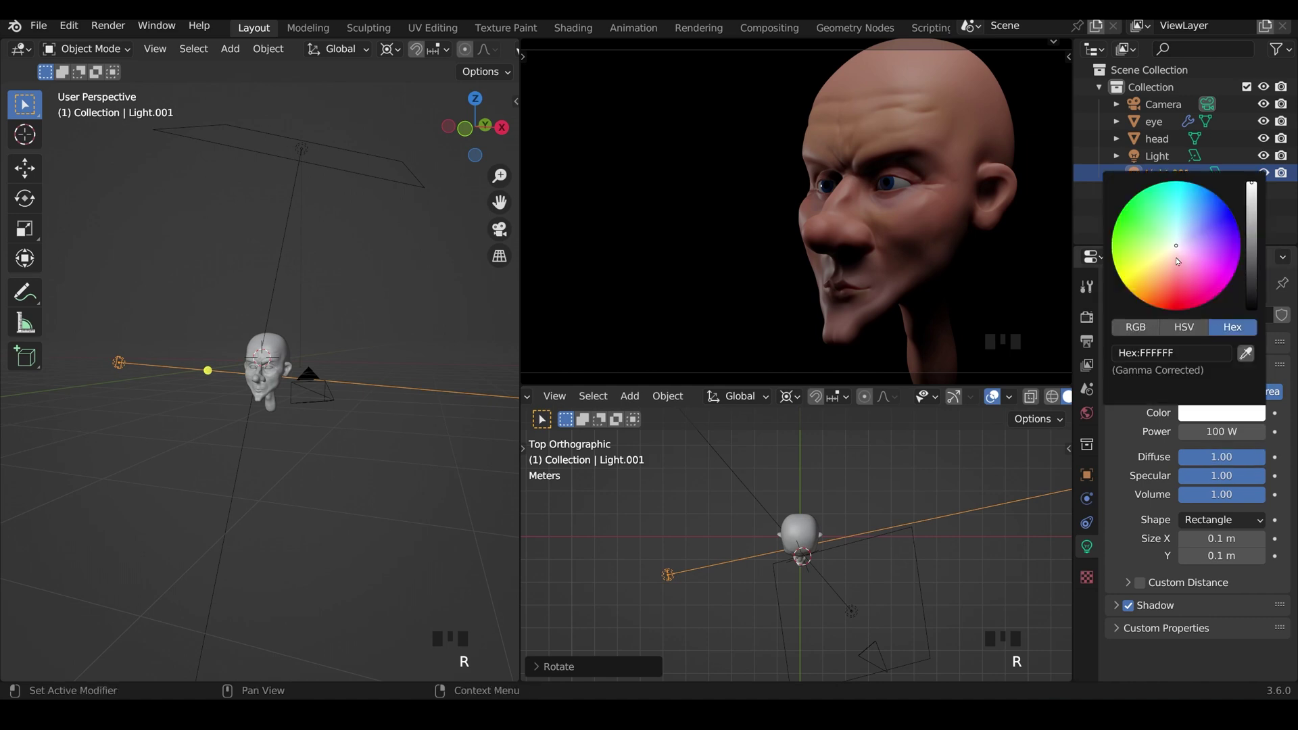
click(1174, 258)
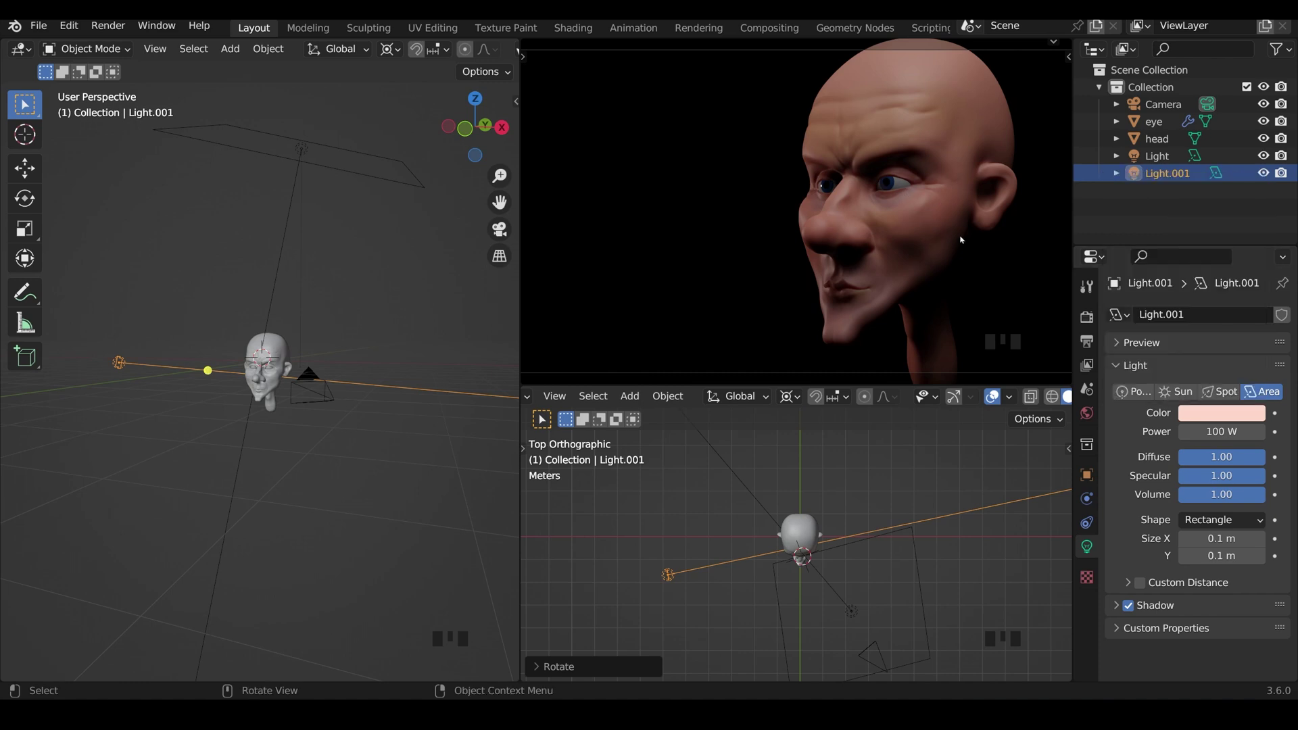
click(1221, 430)
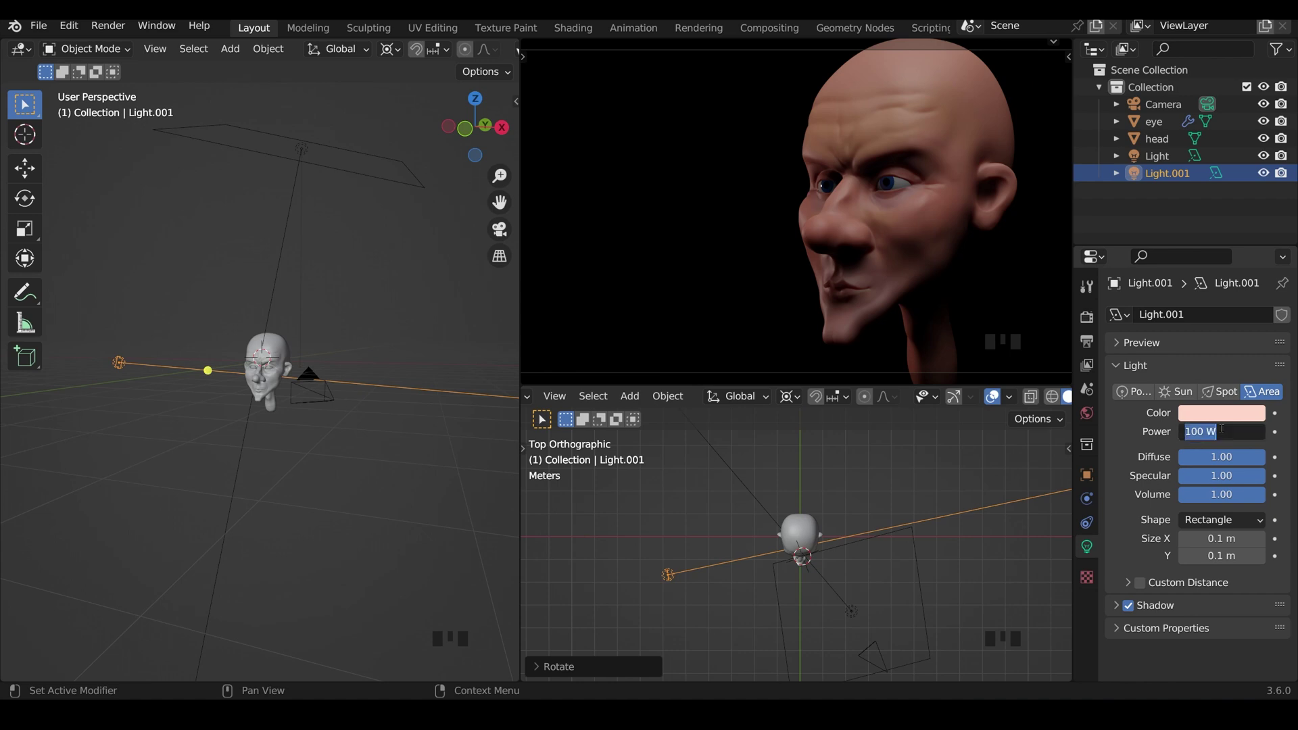
text(1000)
key(Return)
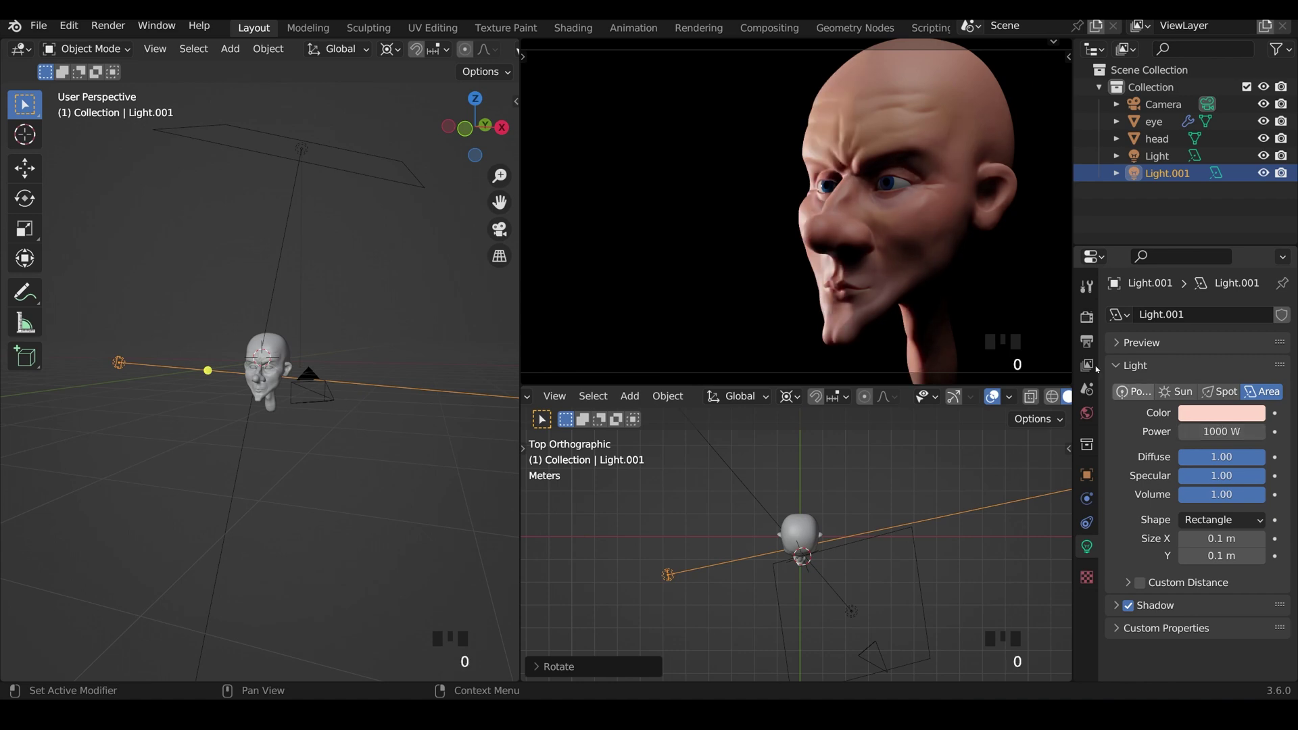
click(1232, 431)
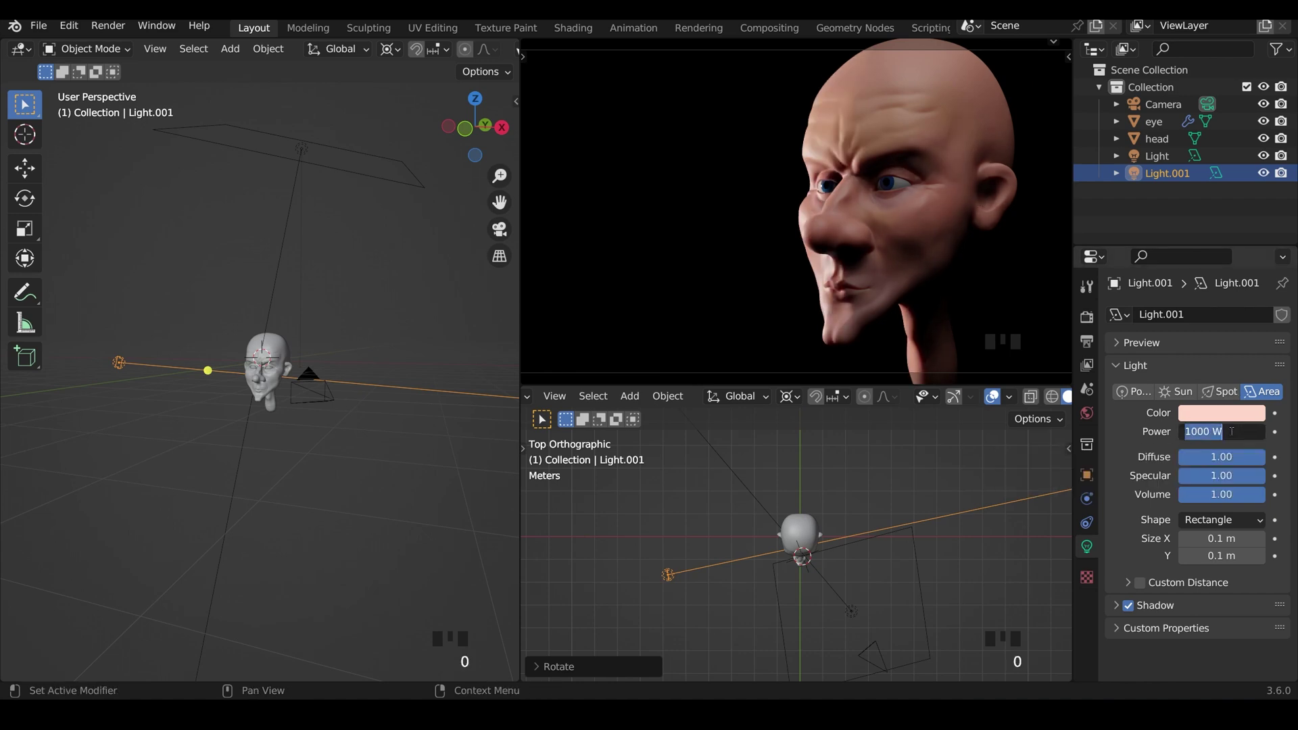
text(200)
key(Return)
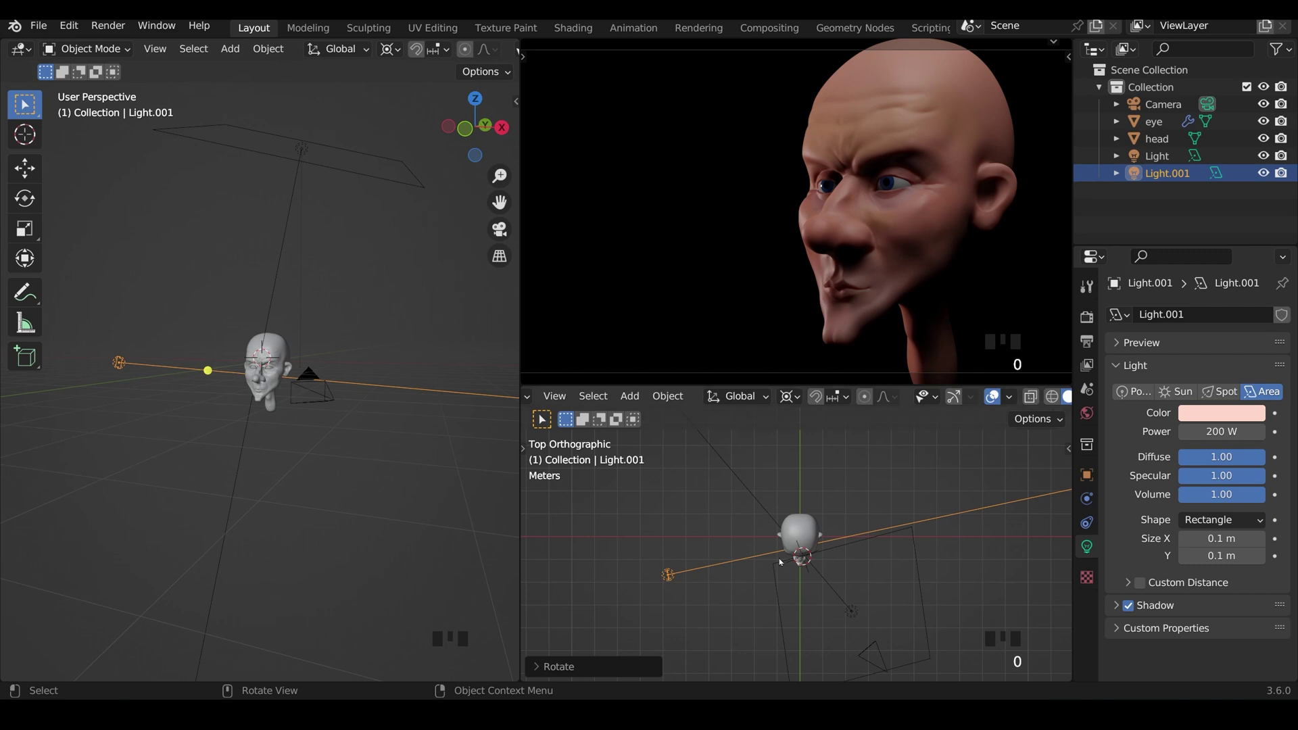
Duplicate the light as Light.002 and rotate it to another side of the head
scroll(781, 562, down, 3)
key(period)
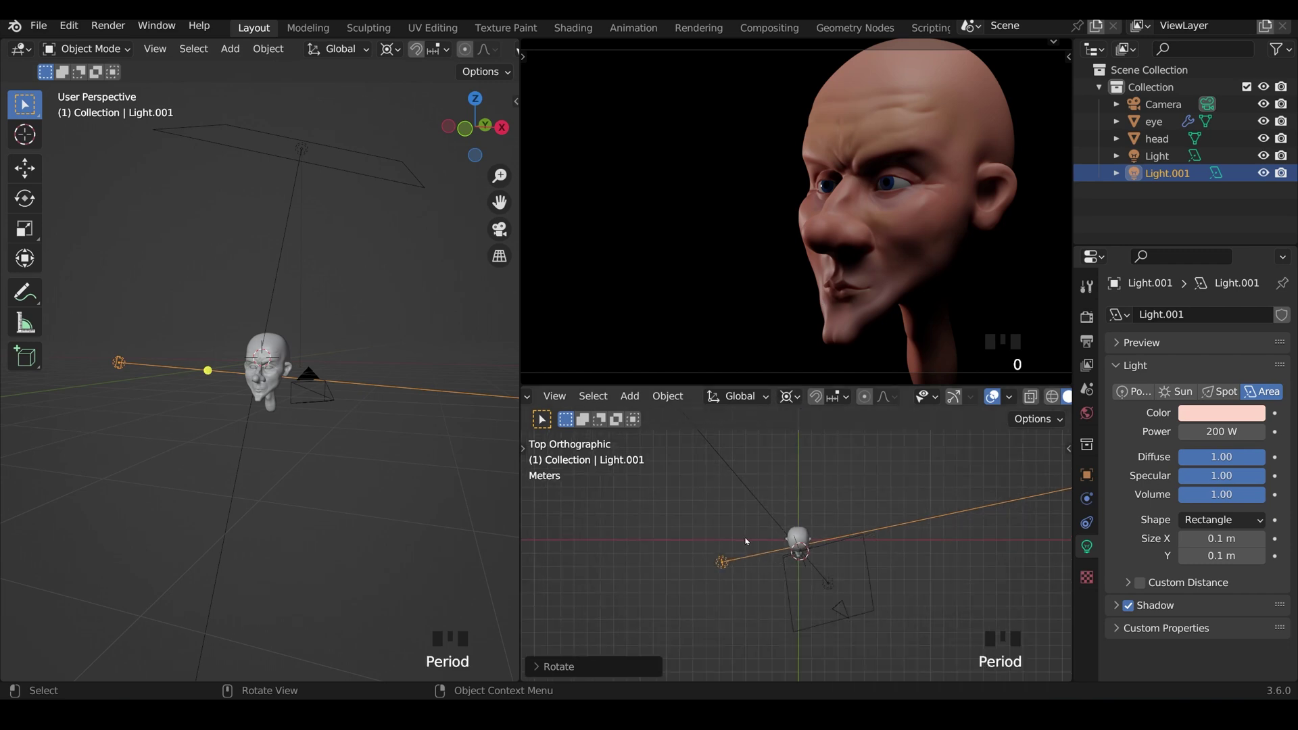
key(shift+d)
key(r)
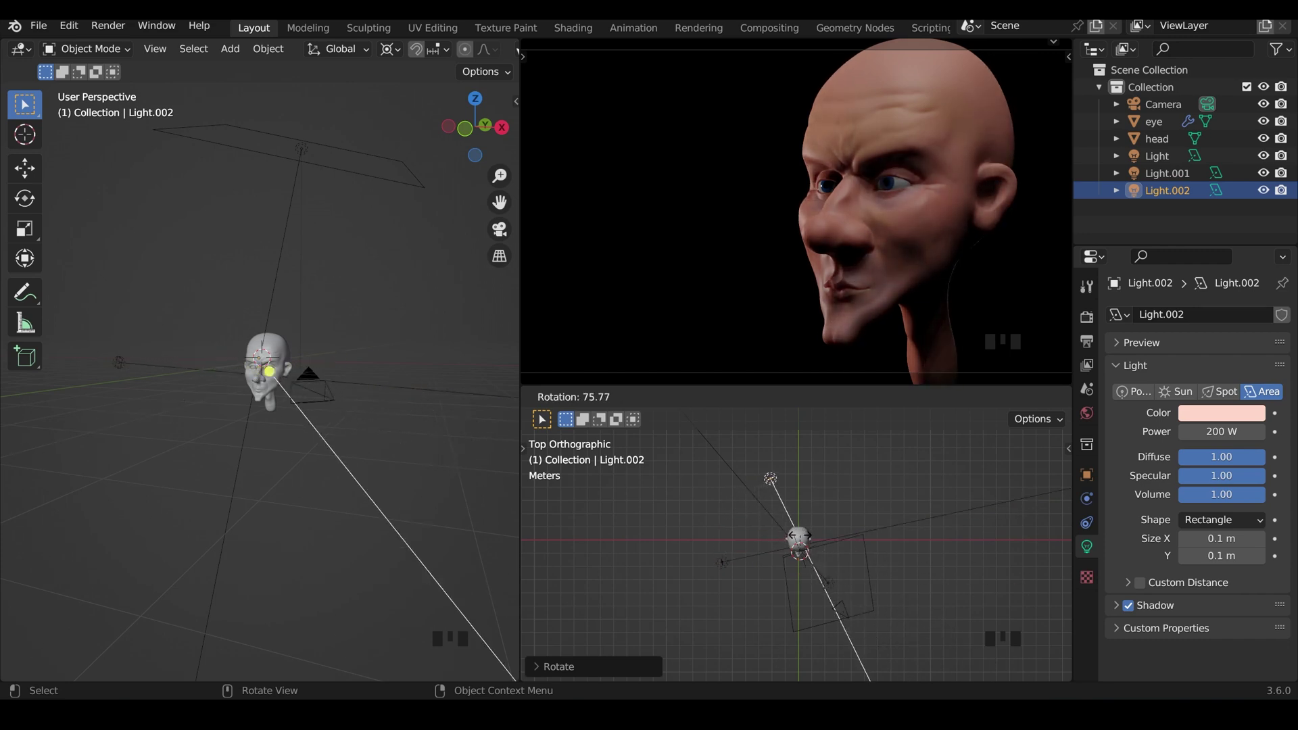
click(799, 534)
Set Light.002's power to 2000 W
middle_drag(297, 379, 262, 386)
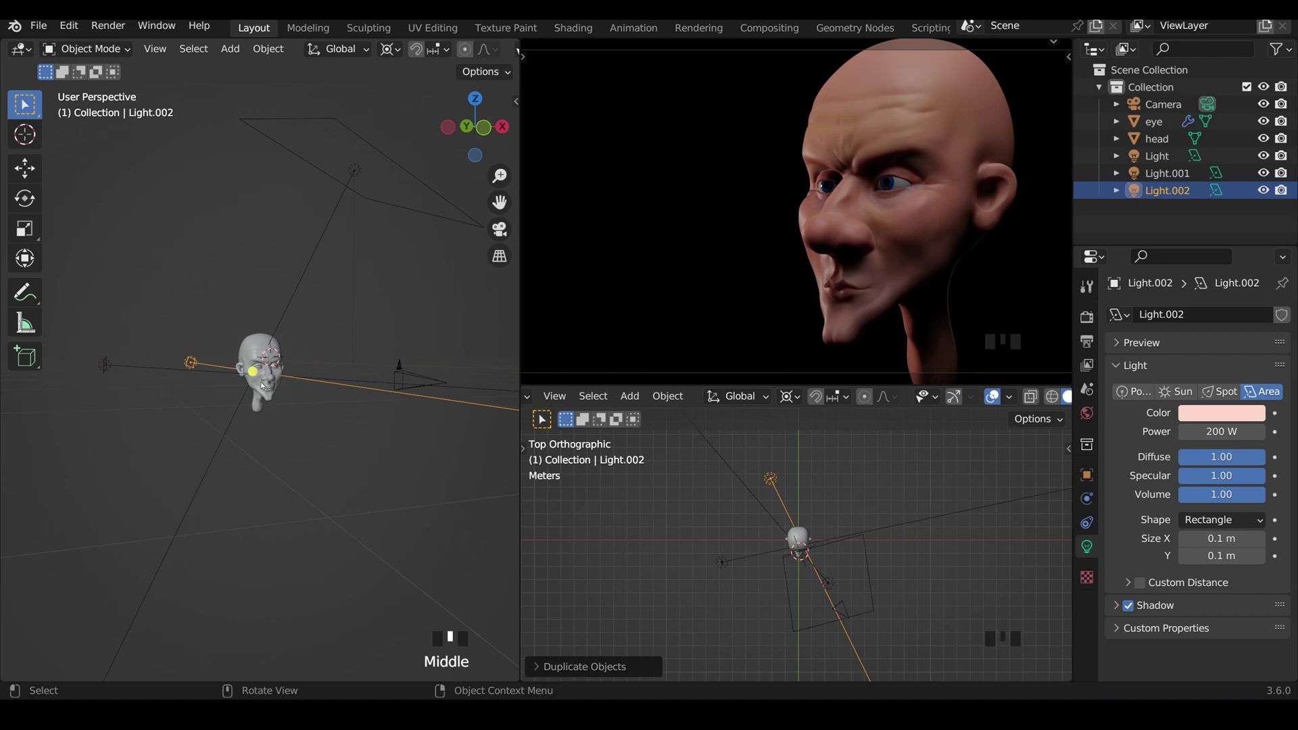
scroll(272, 372, up, 3)
click(1218, 432)
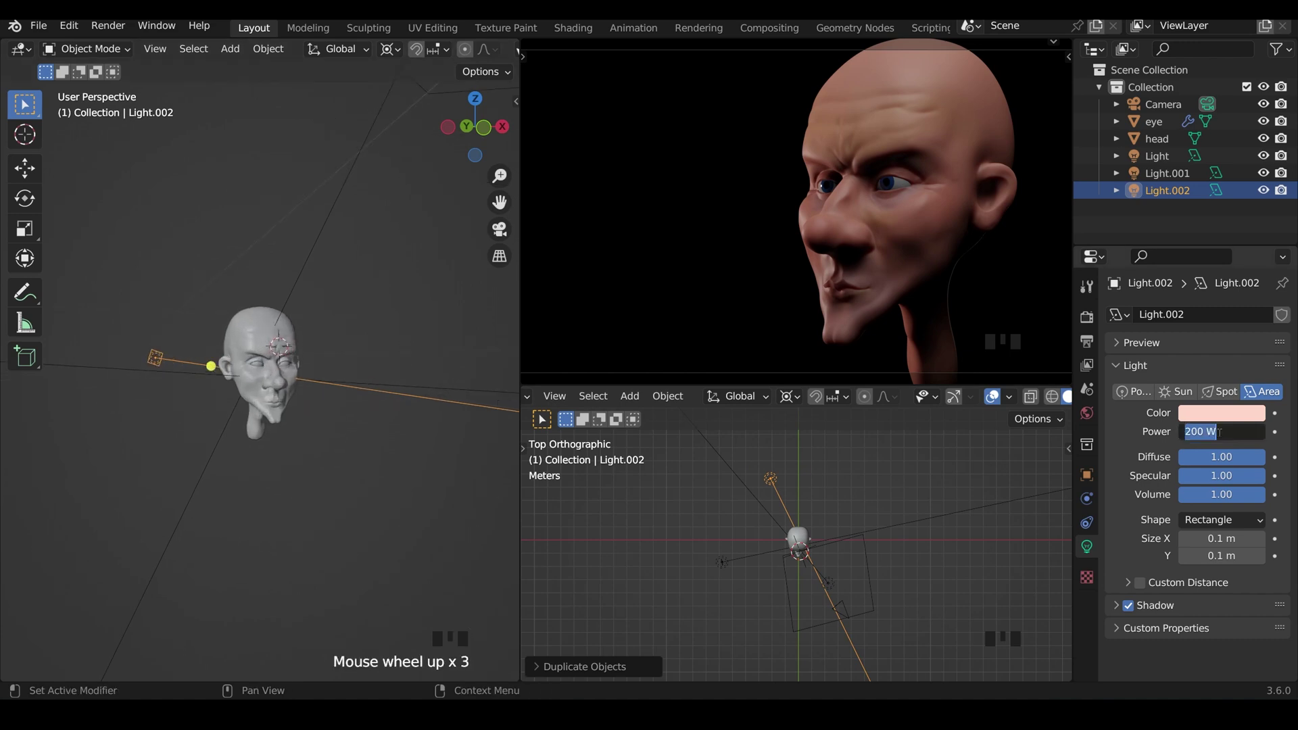
text(2000)
key(Return)
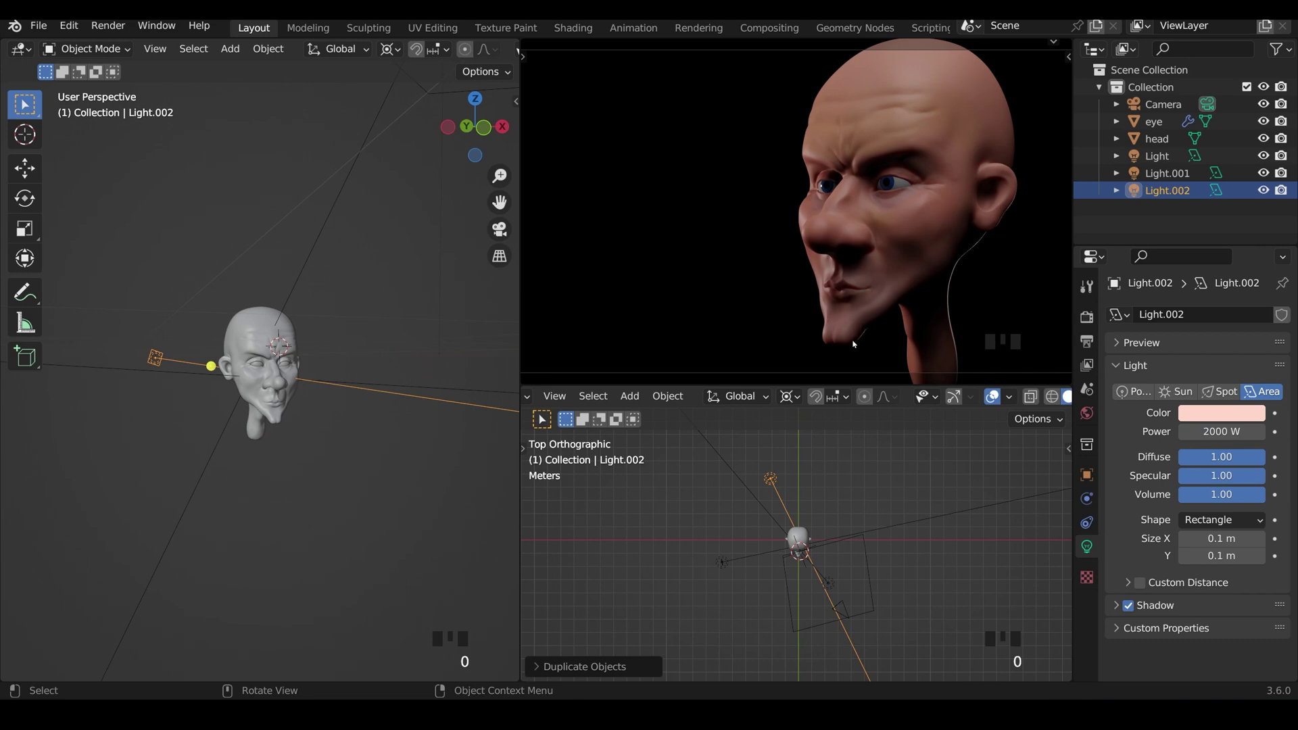
Make Light.002 deep blue at 3000 W power
click(1216, 423)
click(1214, 193)
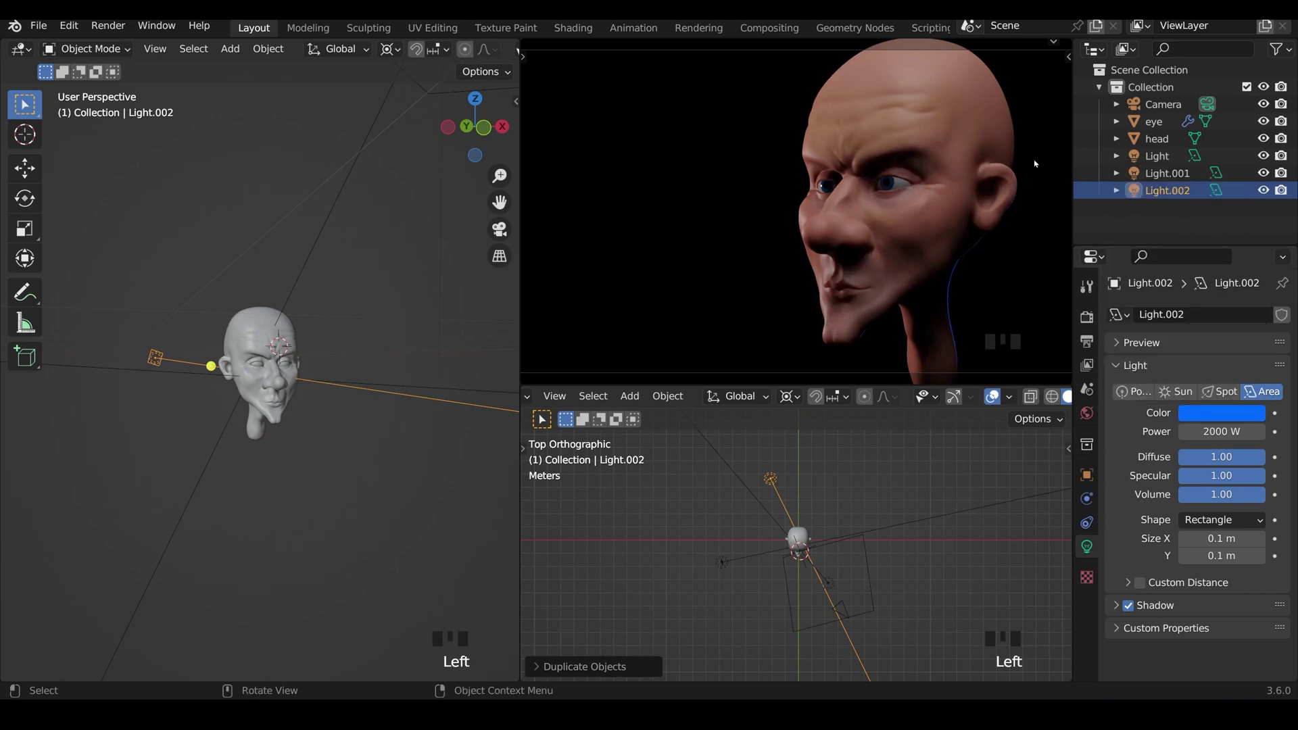
click(1199, 433)
text(300)
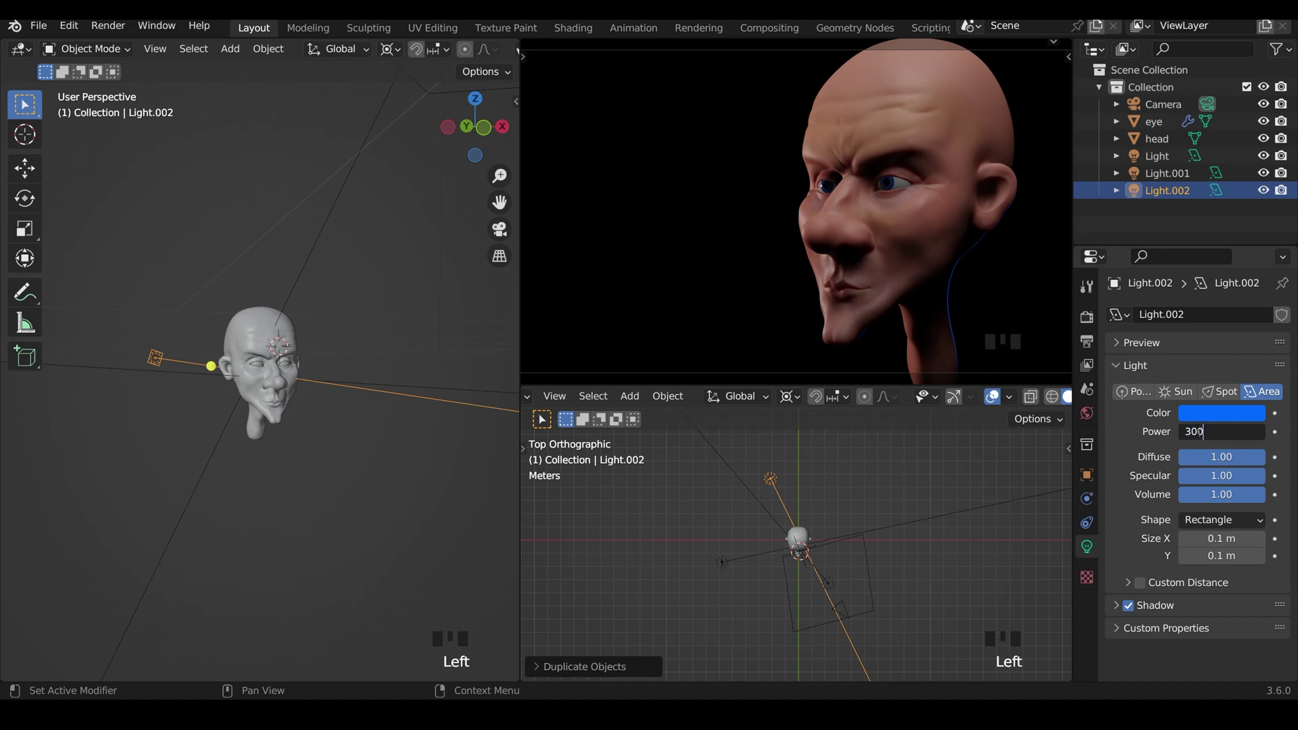
text(0 W)
key(Return)
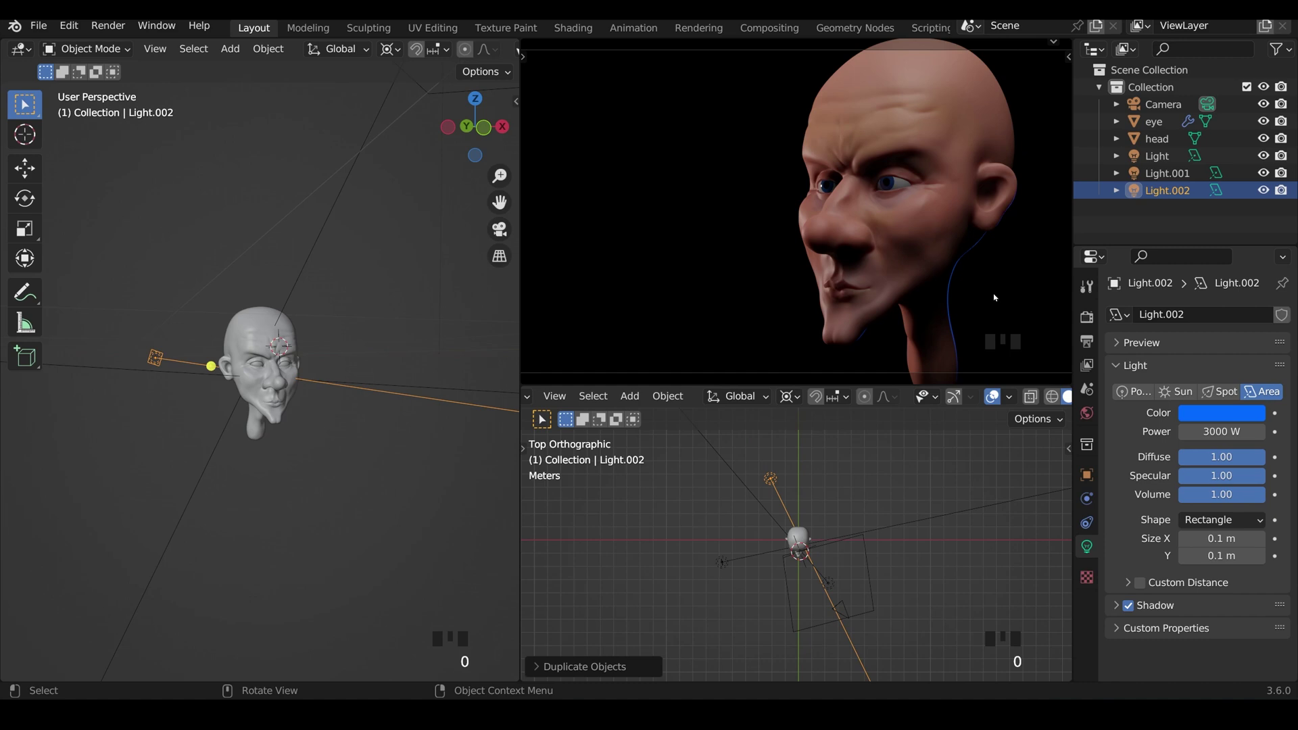
Rotate Light.002 to a new angle and shift its colour to light cyan (1FC2FF)
key(r)
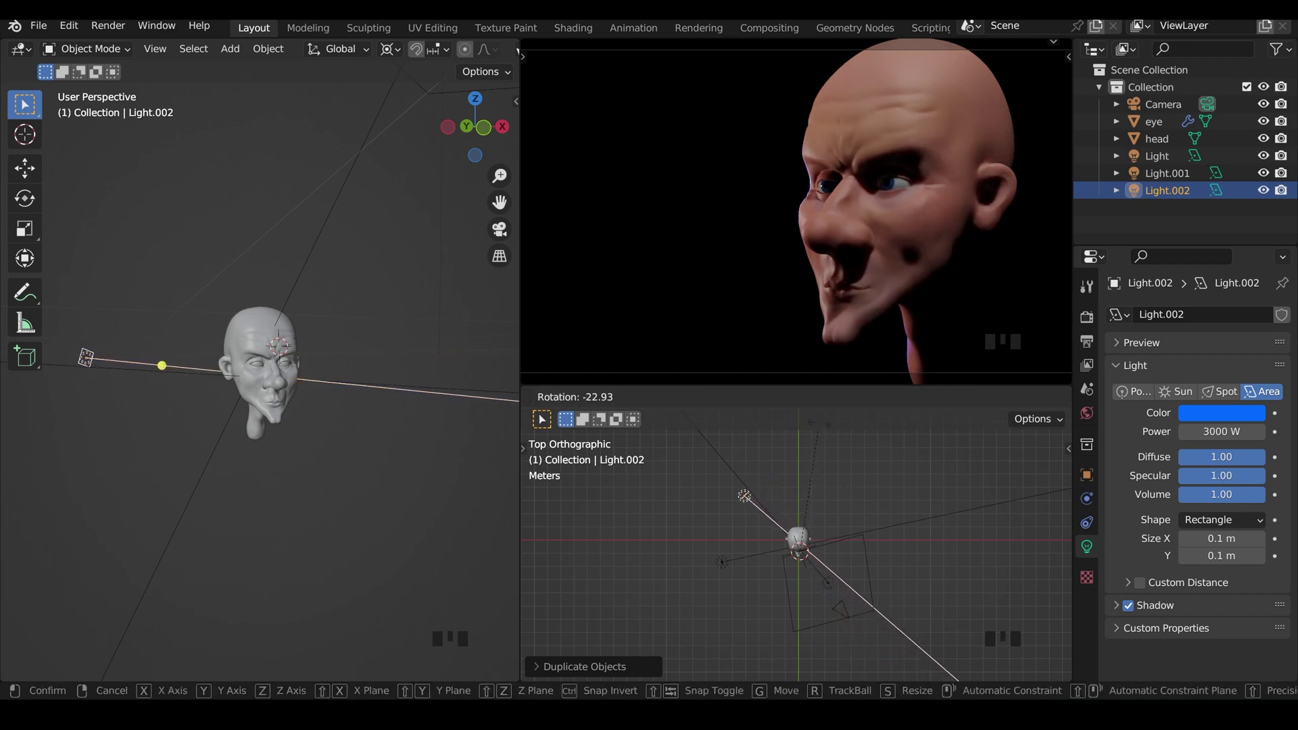
click(800, 147)
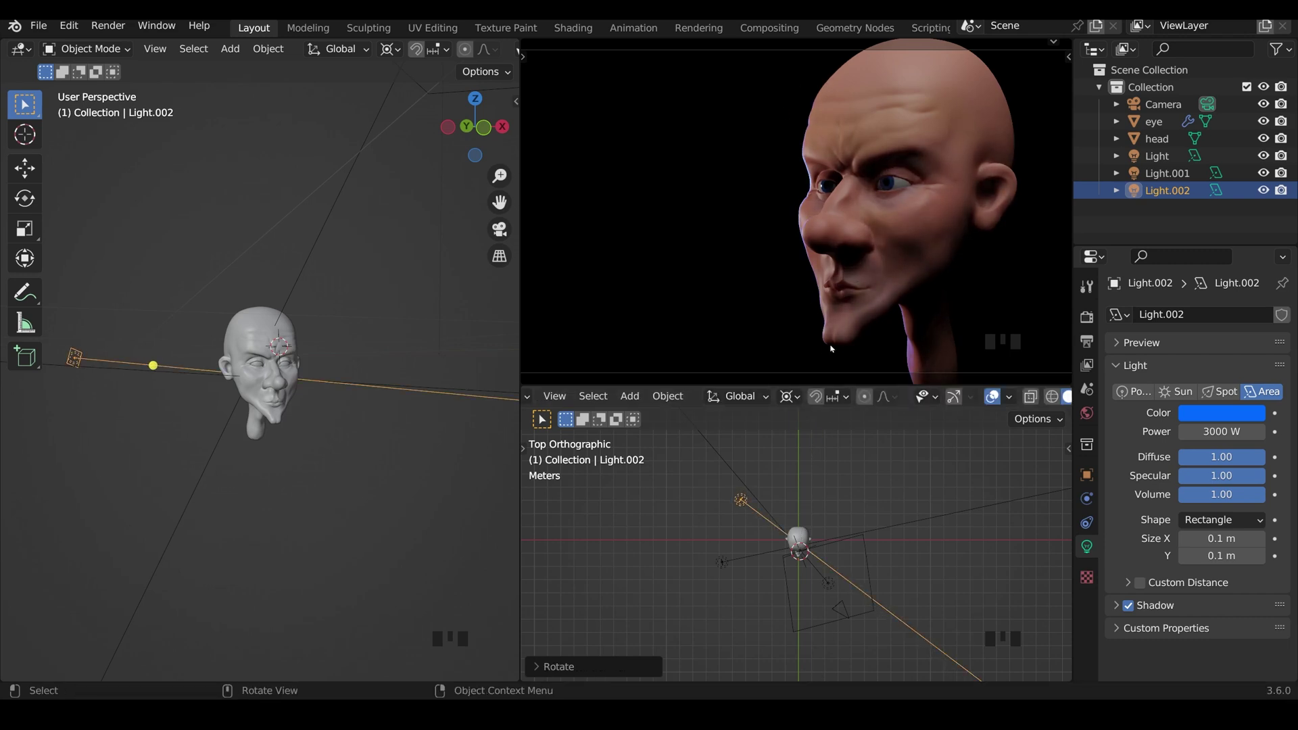
click(1222, 414)
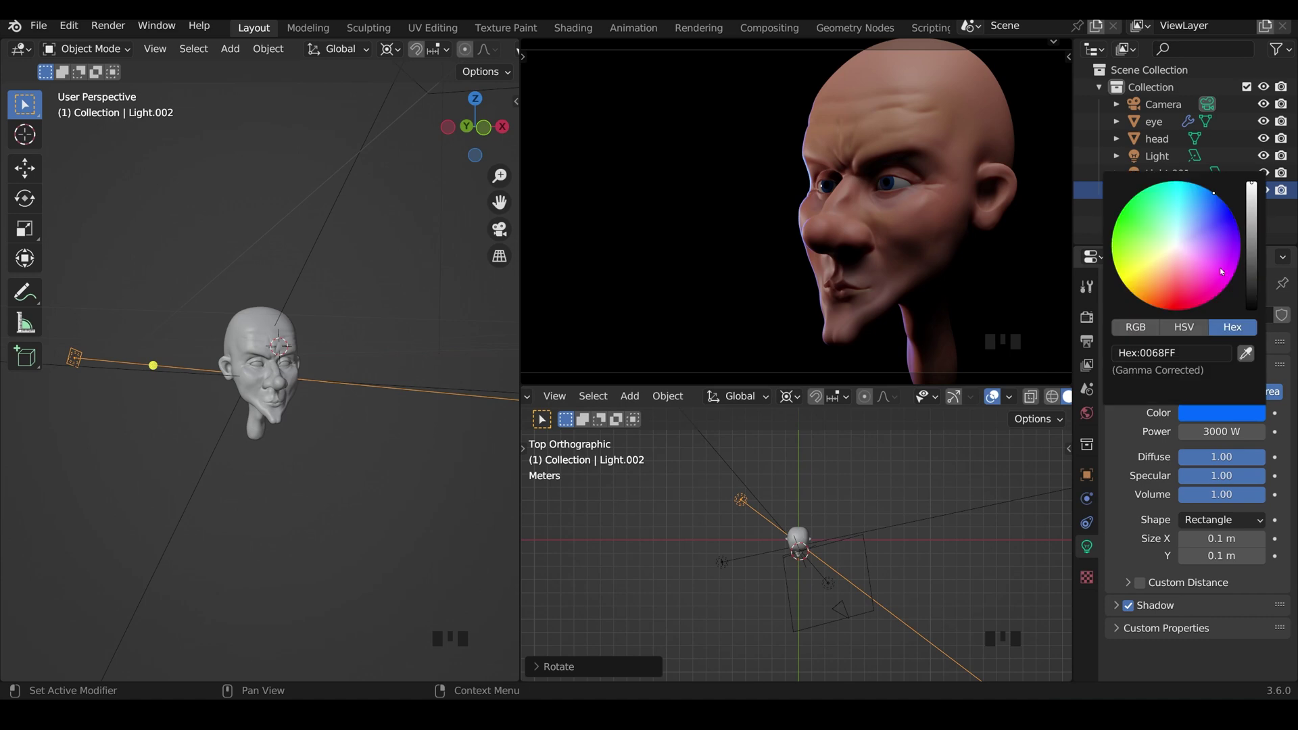
click(1191, 191)
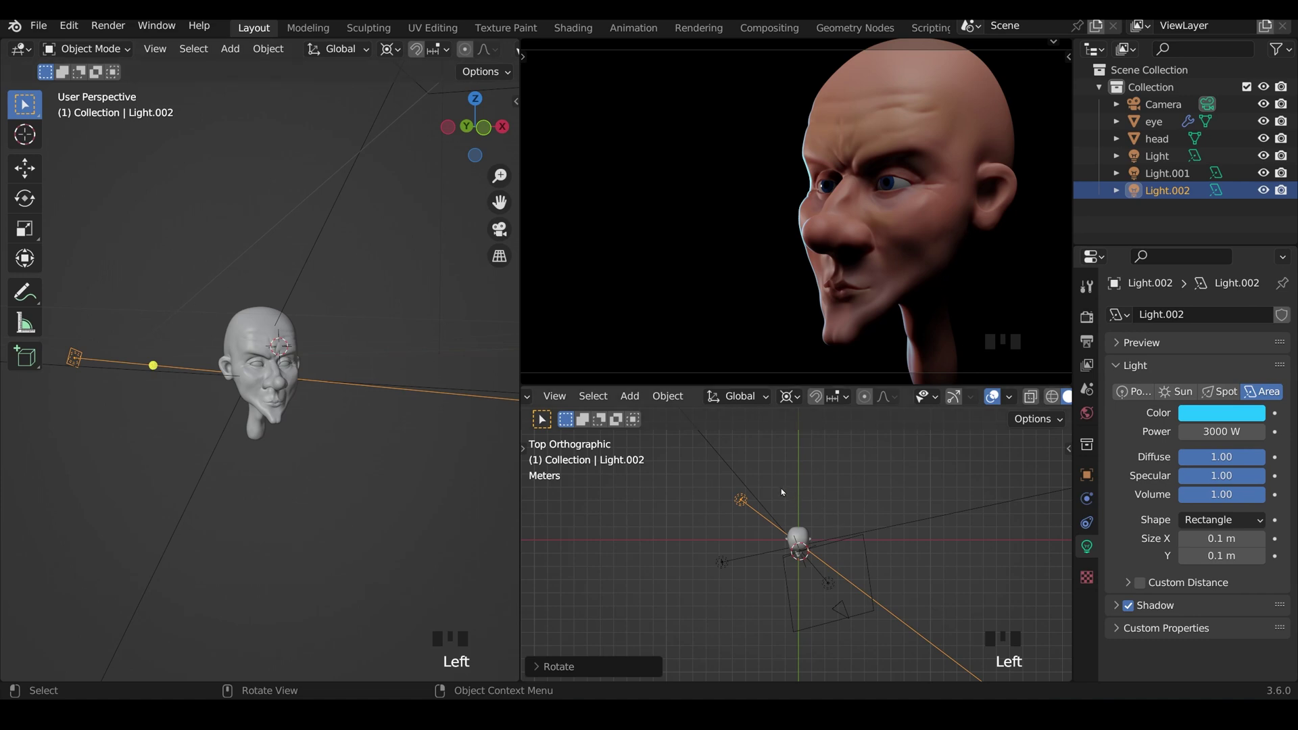
Duplicate the blue light as Light.003, rotate it around the head and set 1000 W
key(shift+d)
key(r)
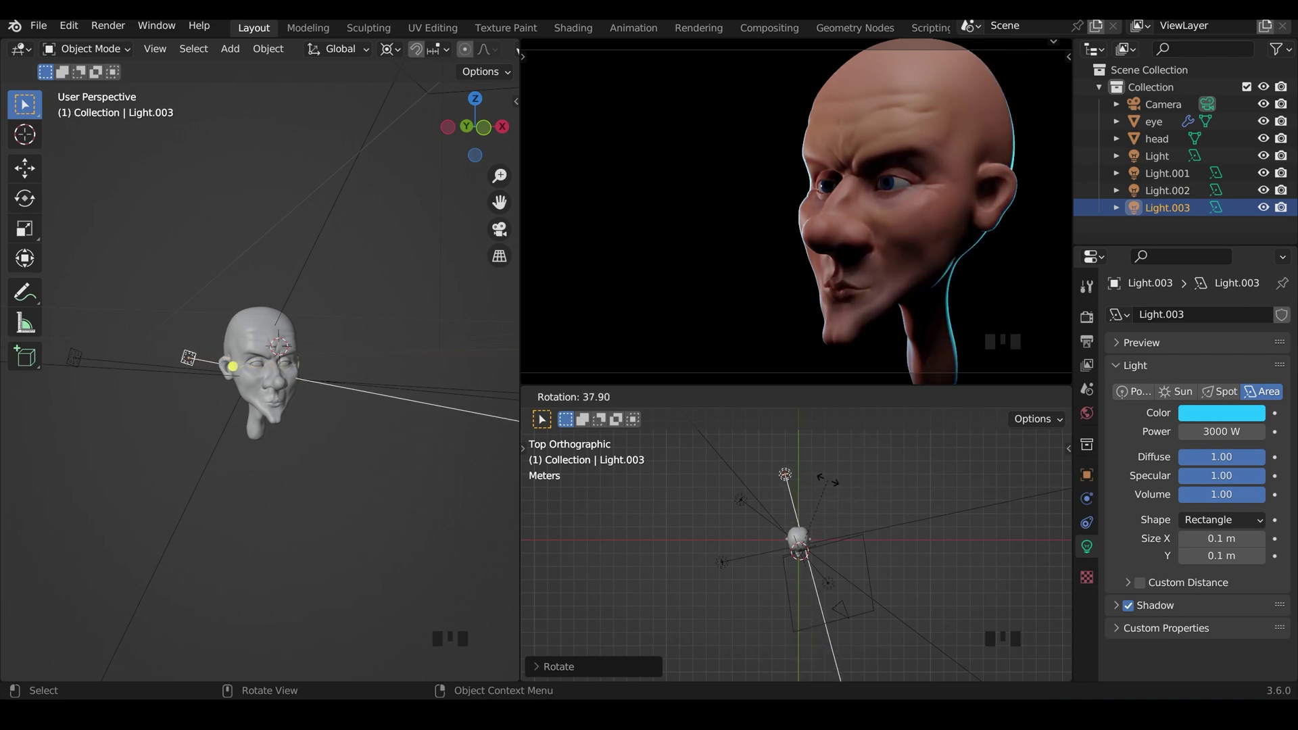
click(1163, 419)
click(1215, 432)
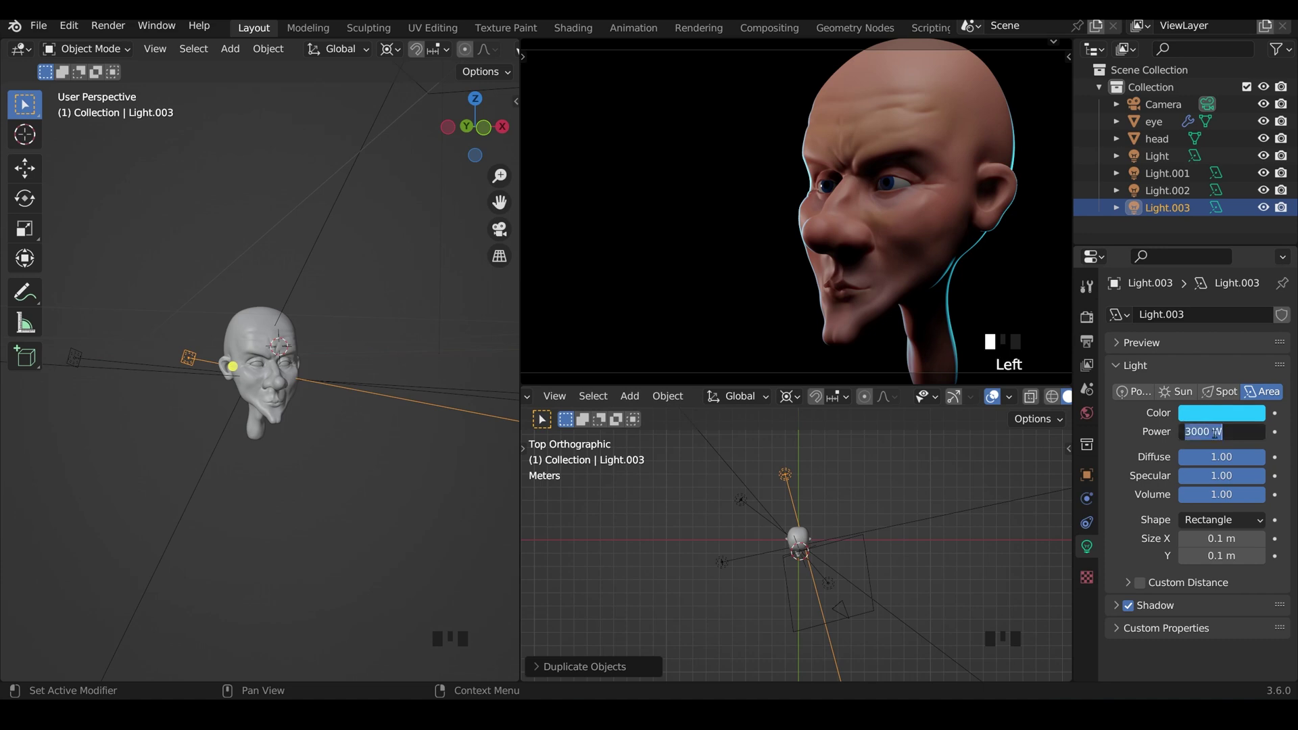
text(1000)
key(Return)
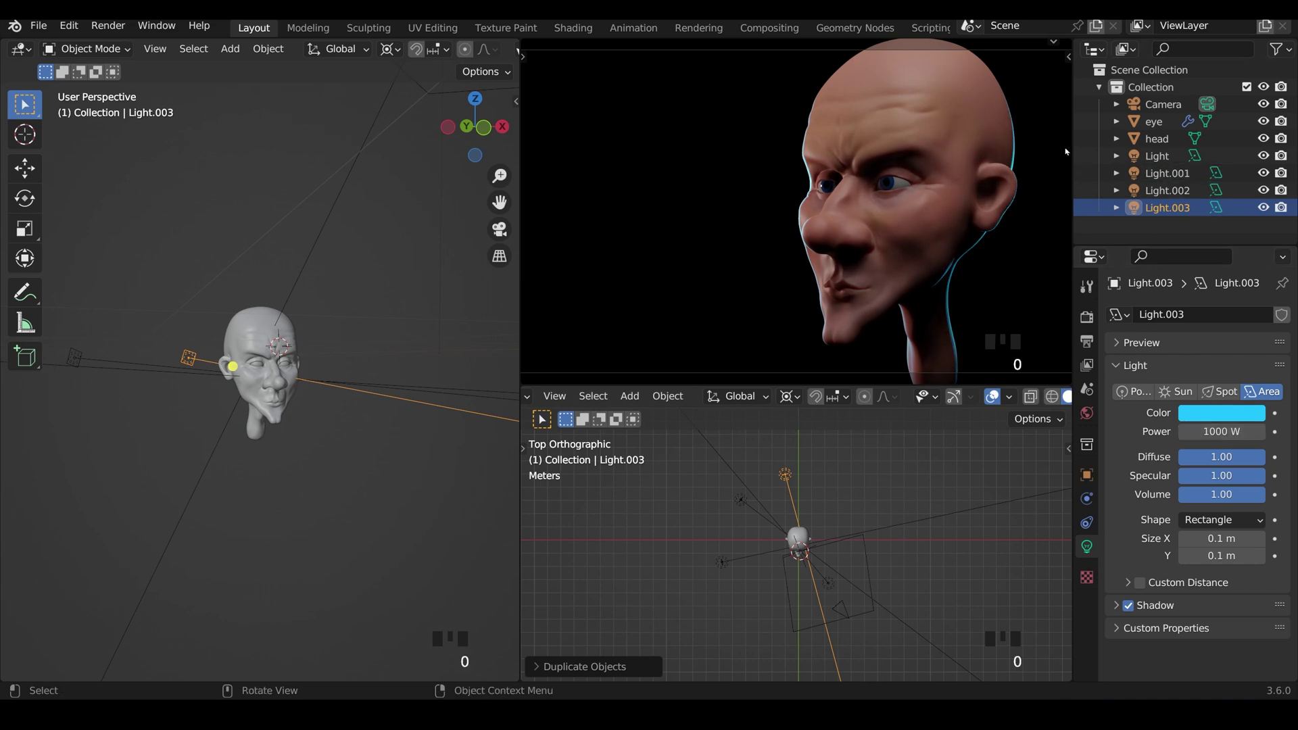
Shift Light.003's colour from pink and magenta to soft blue (7097FF)
click(1222, 412)
click(1203, 288)
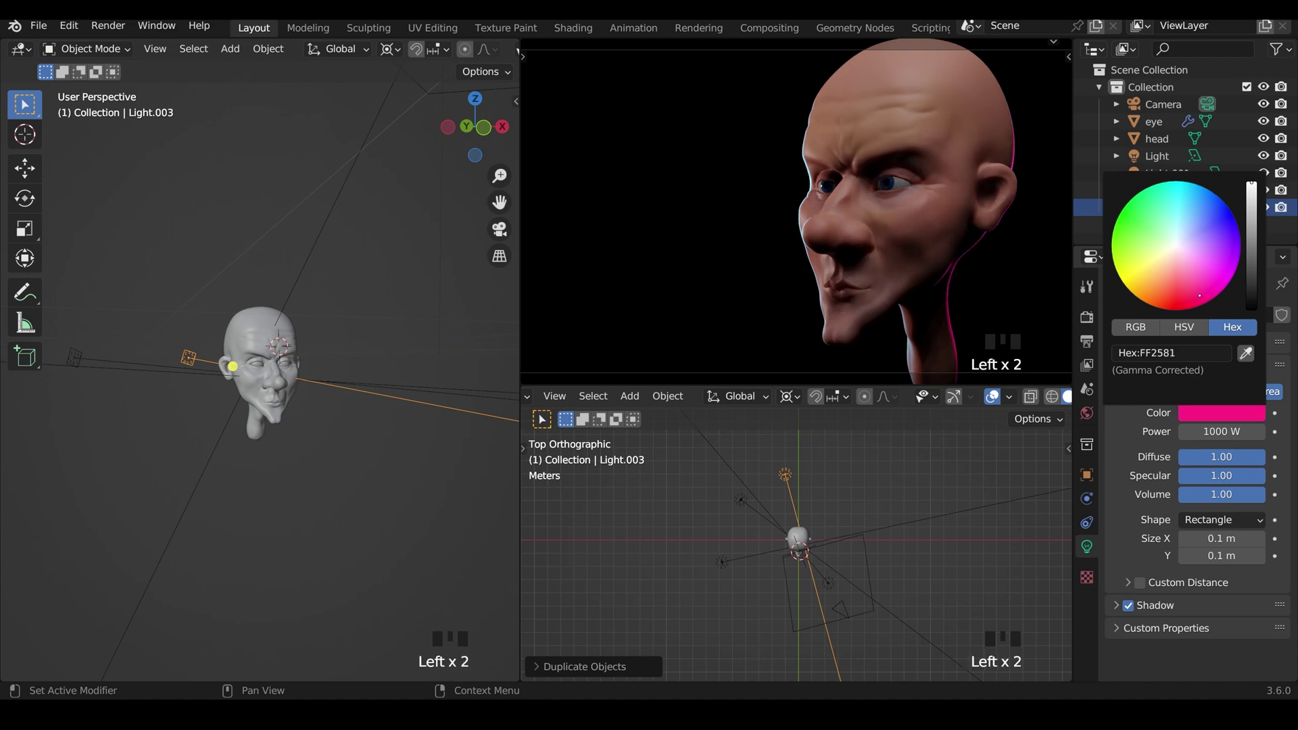
click(1209, 270)
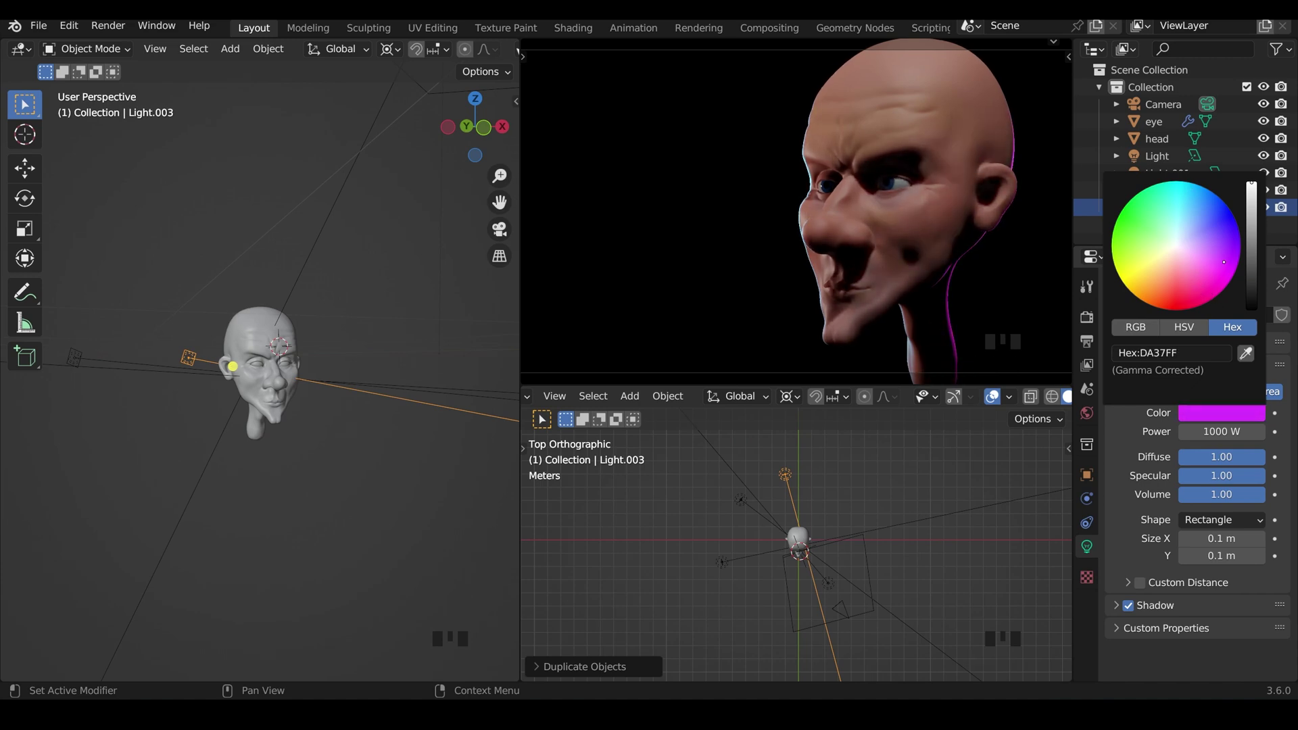
click(1219, 242)
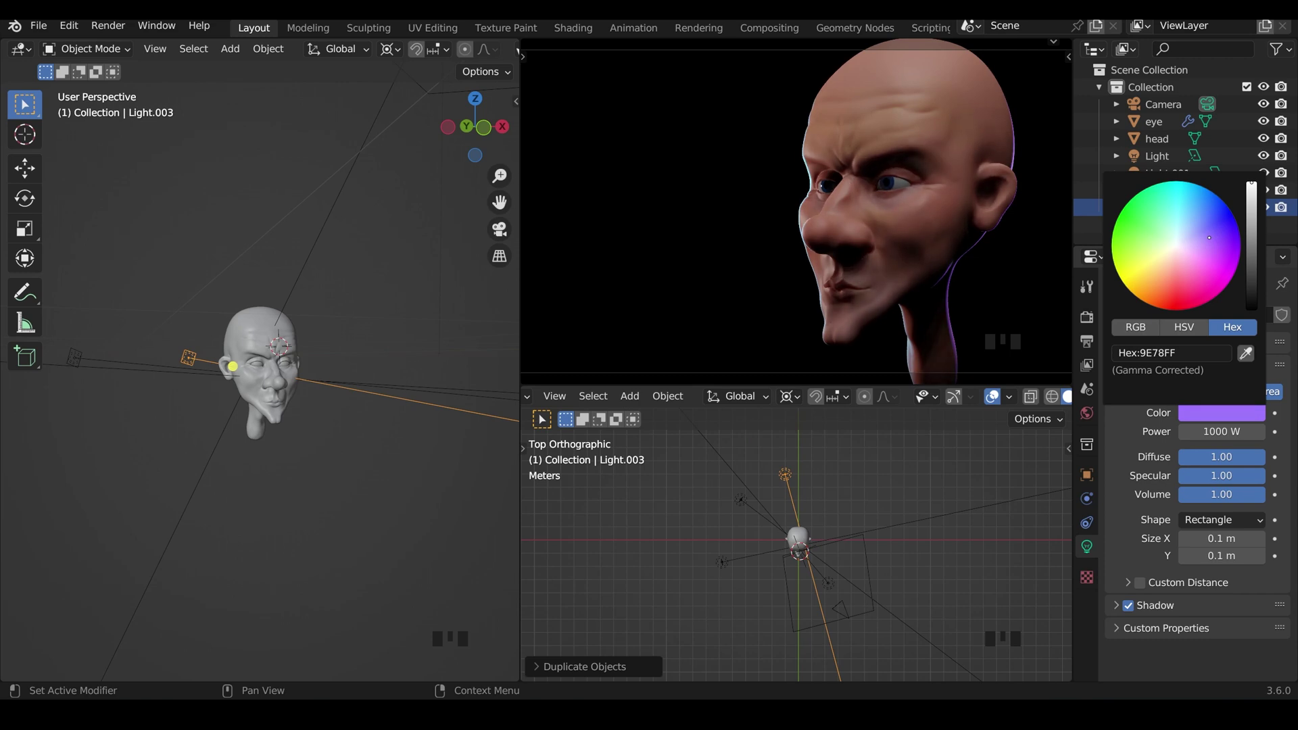
drag(1221, 237, 1201, 219)
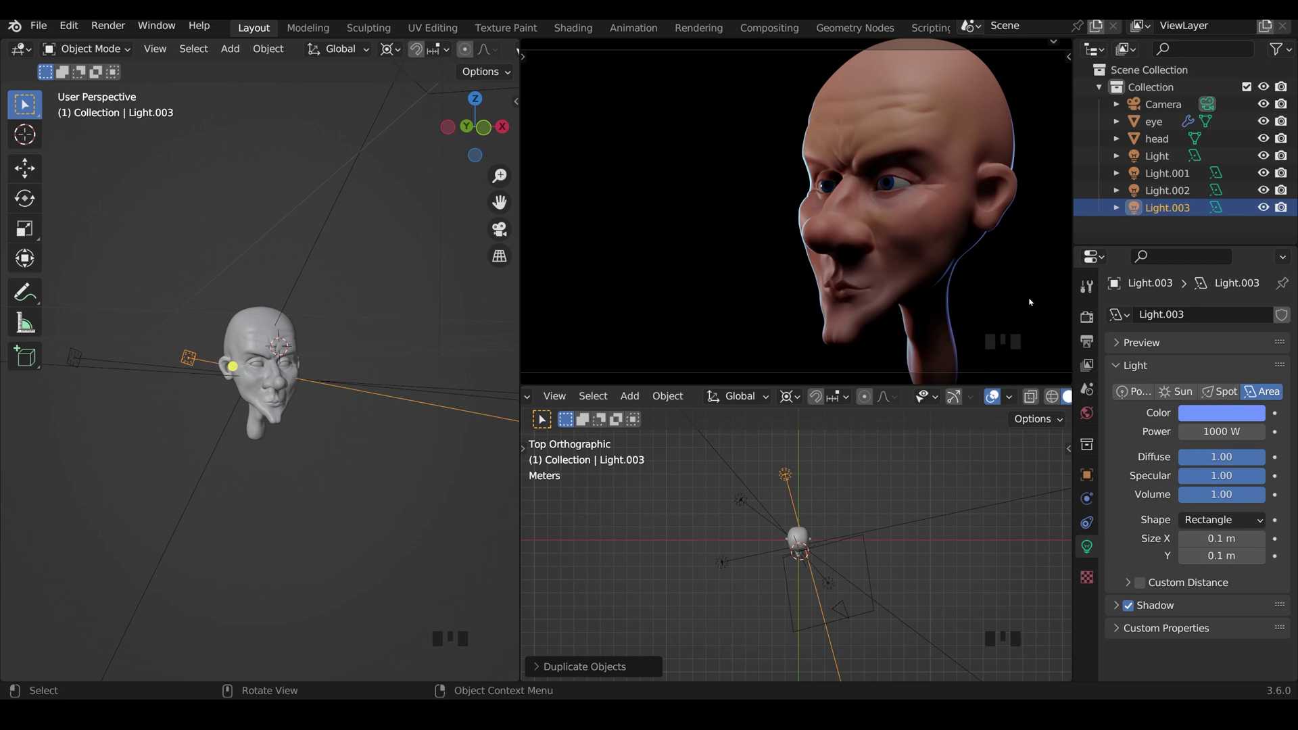
Select the key light Light, try several resizes, then undo them
click(827, 584)
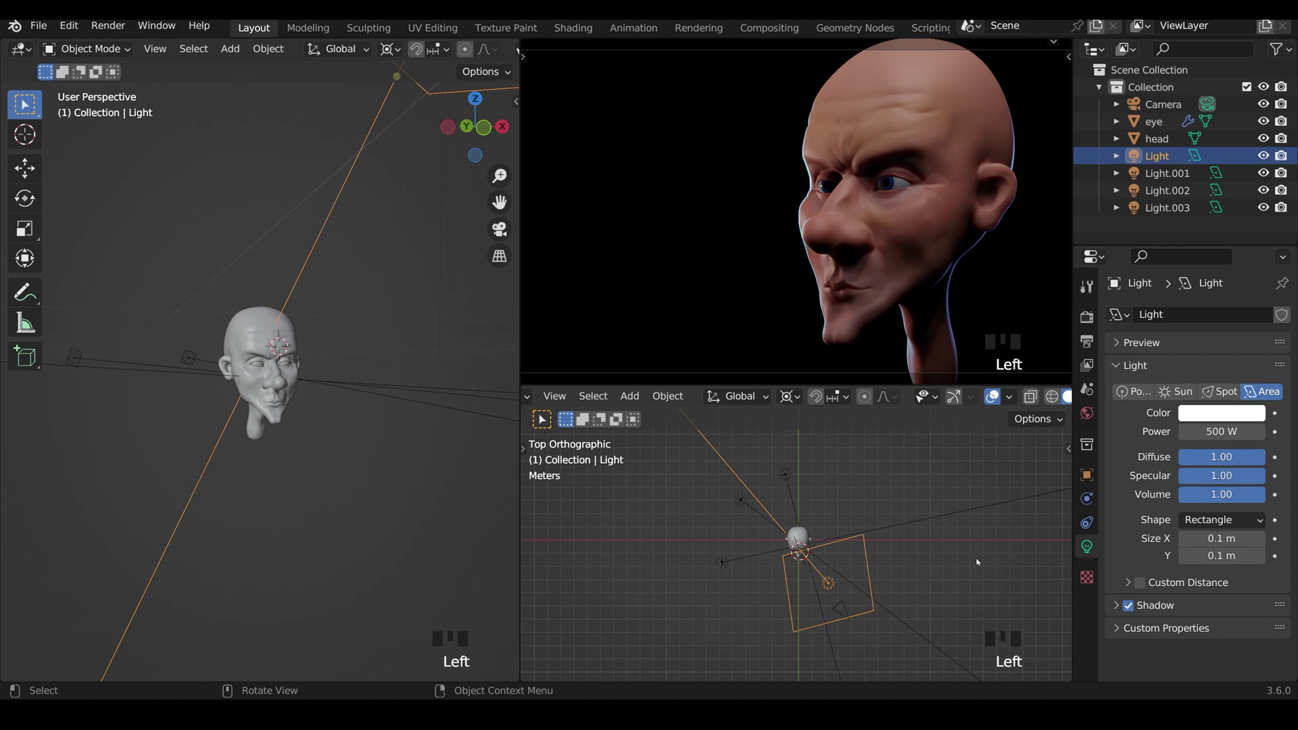
key(s)
click(987, 540)
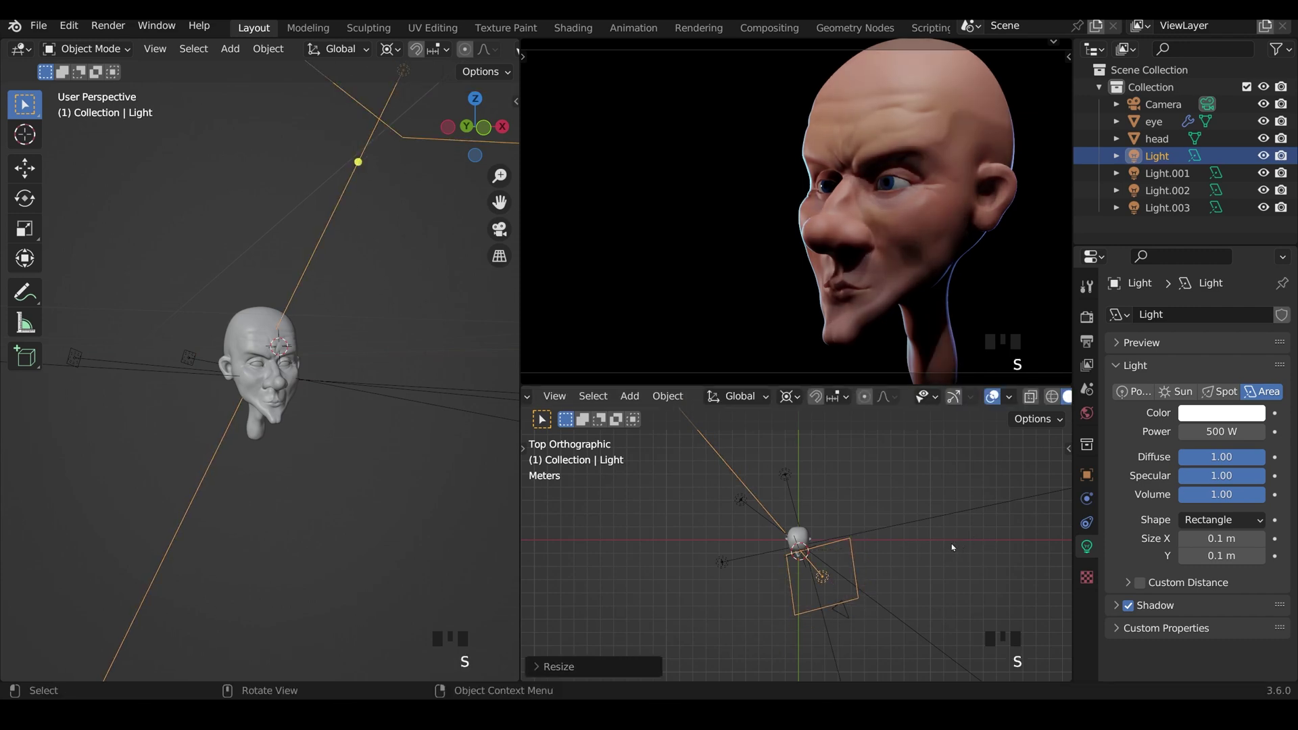
key(s)
click(956, 549)
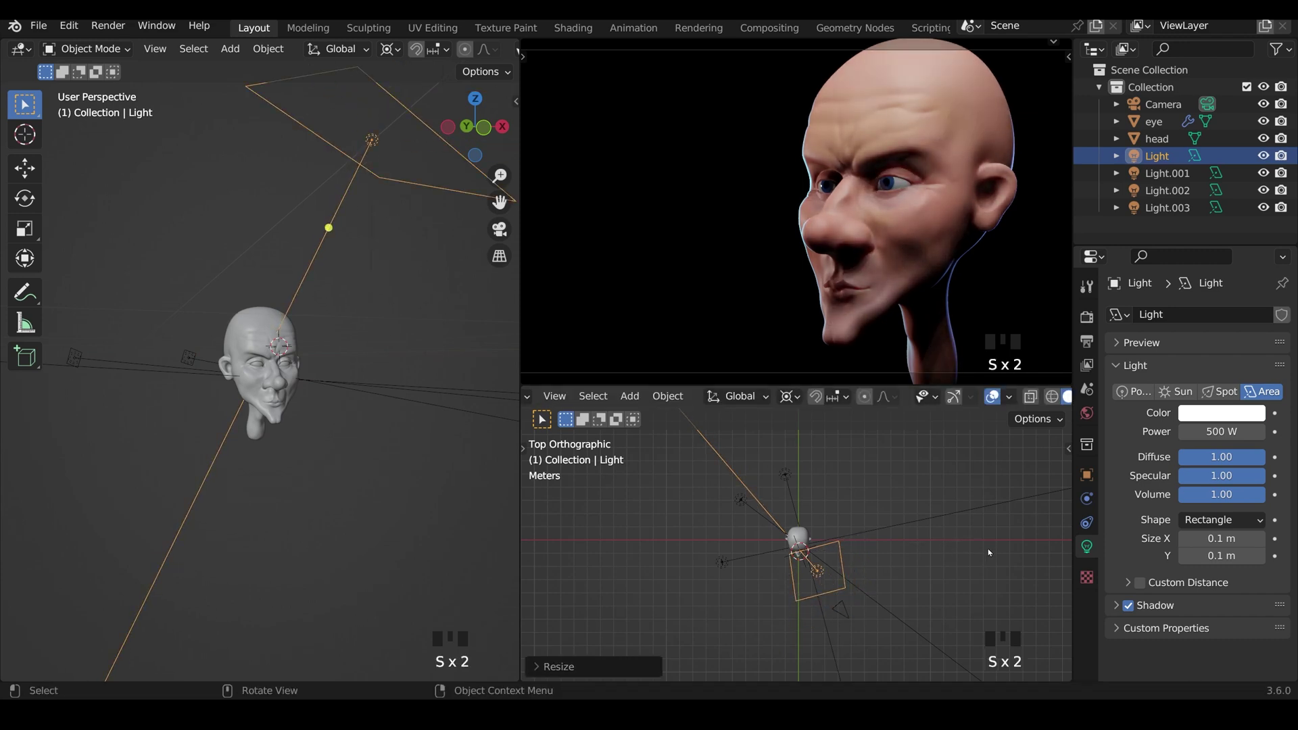
key(s)
click(956, 554)
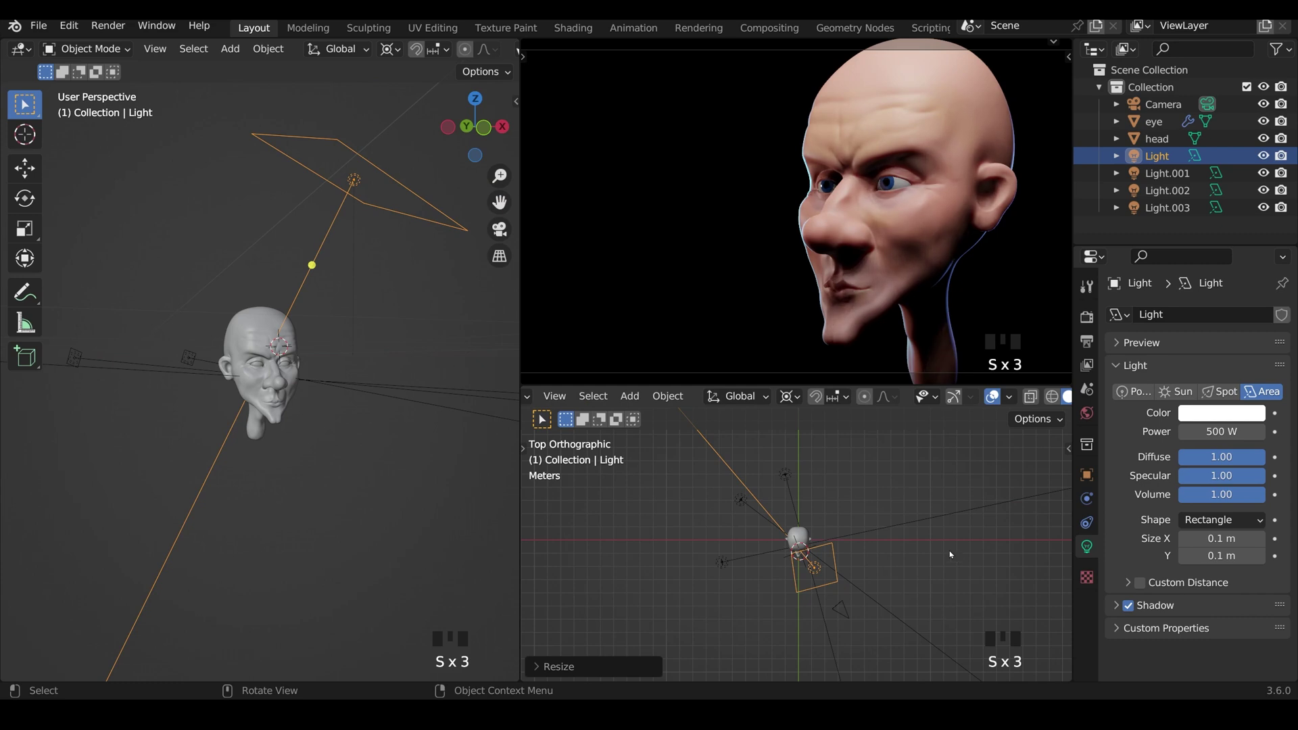
key(ctrl+z)
key(ctrl+z)
key(ctrl+z)
key(ctrl+z)
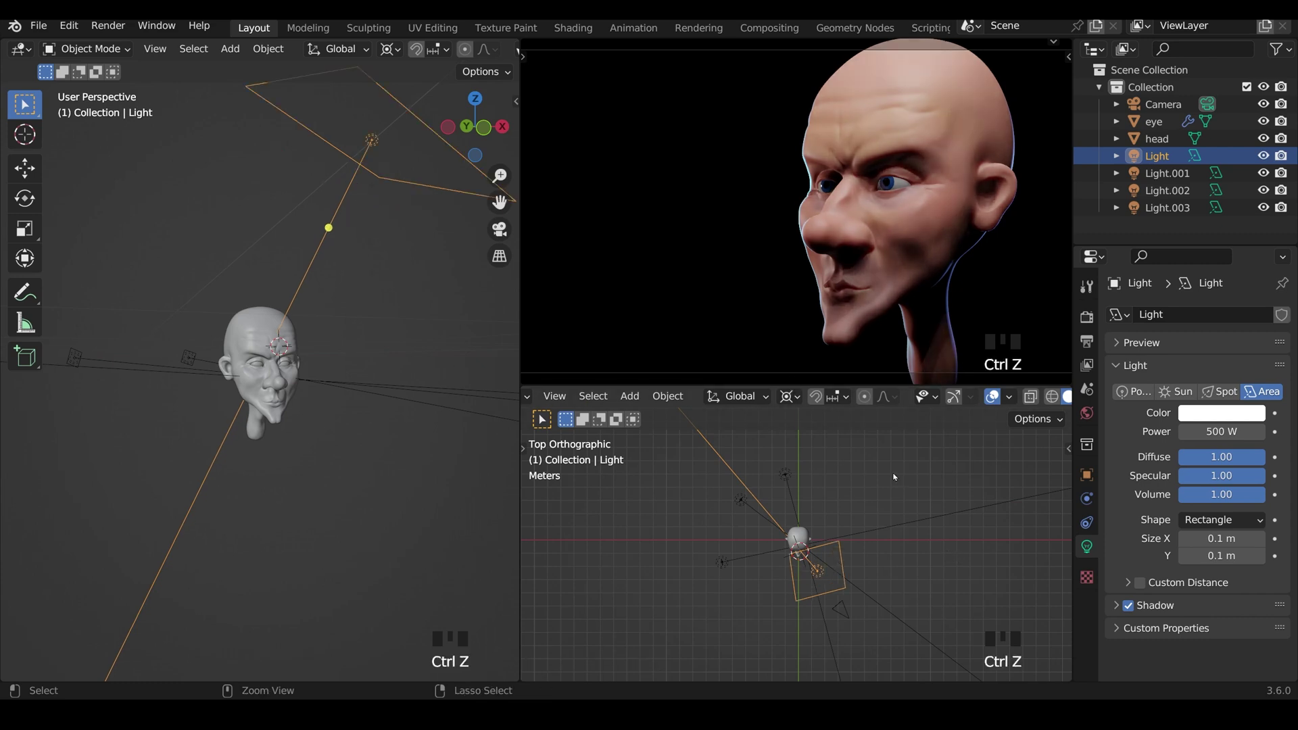
Change the pivot point and scale the key light much larger
key(period)
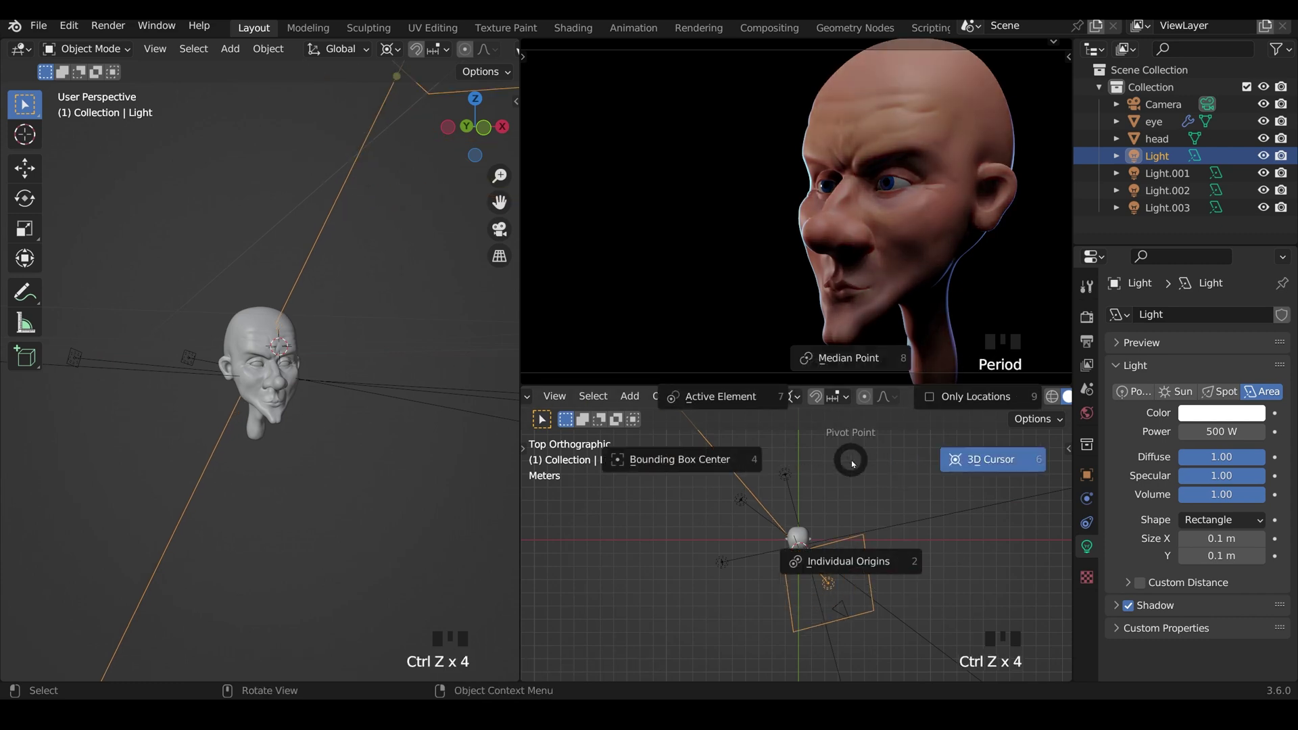
click(841, 459)
key(s)
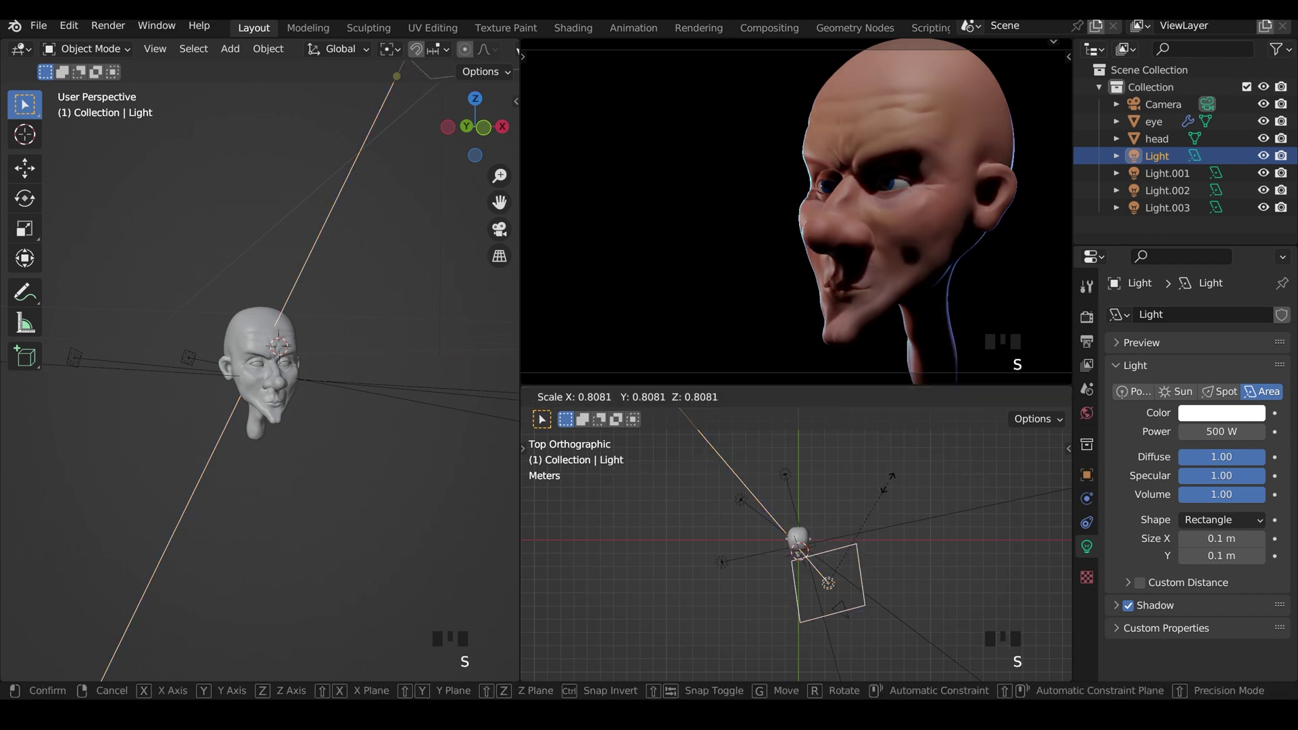
click(870, 506)
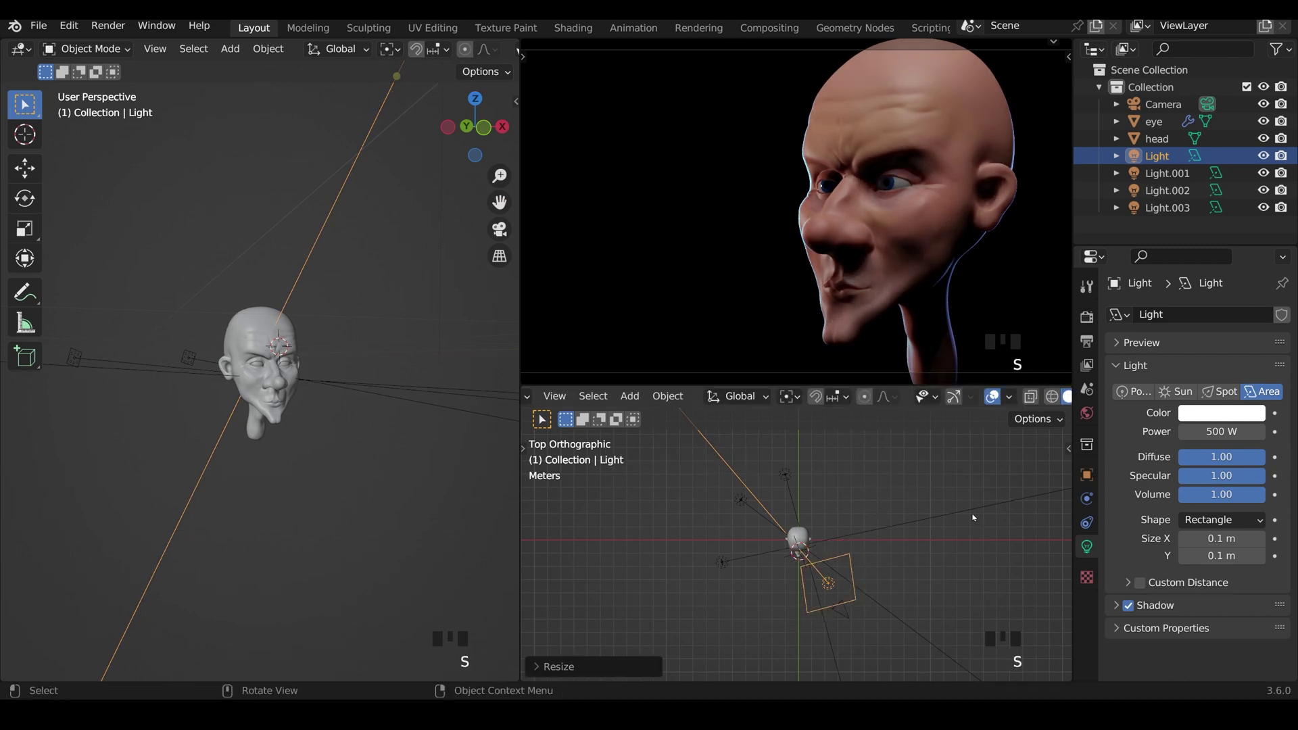
key(s)
click(871, 563)
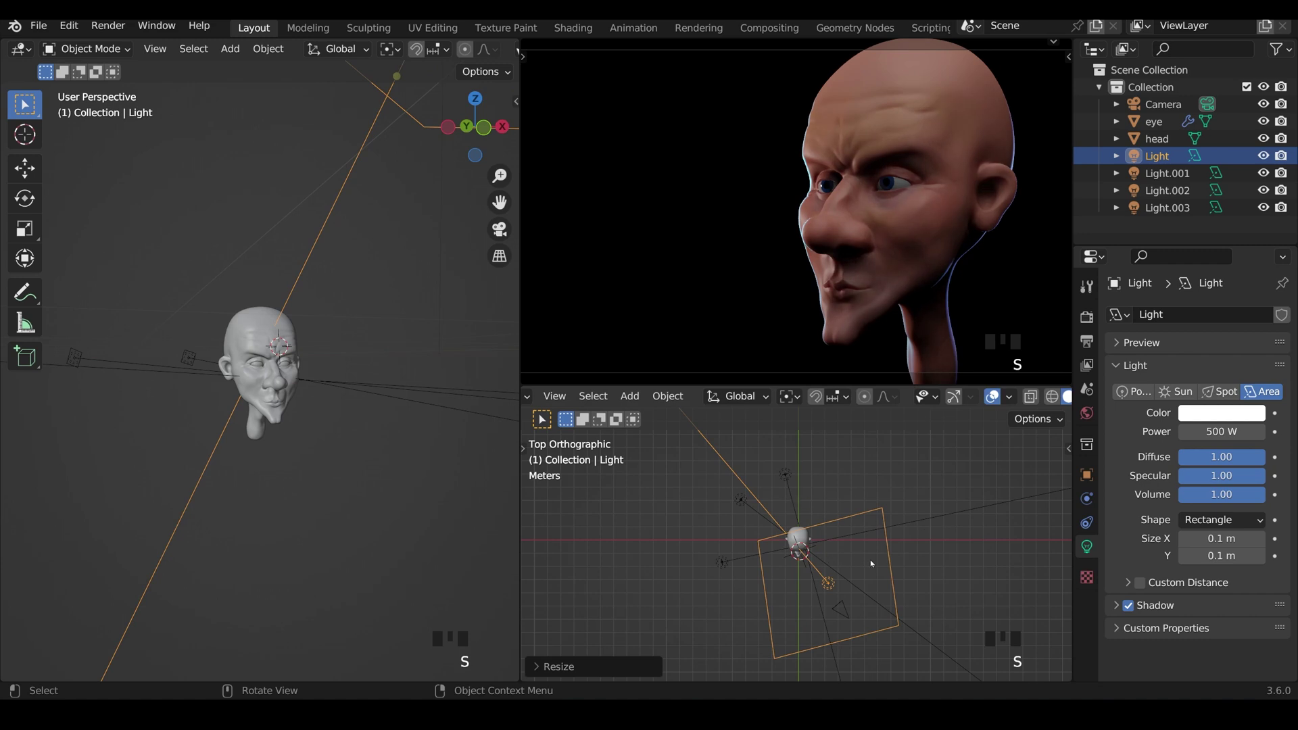
Tint the key light faint warm FFEDE4 and raise its power to 600 W
click(1221, 413)
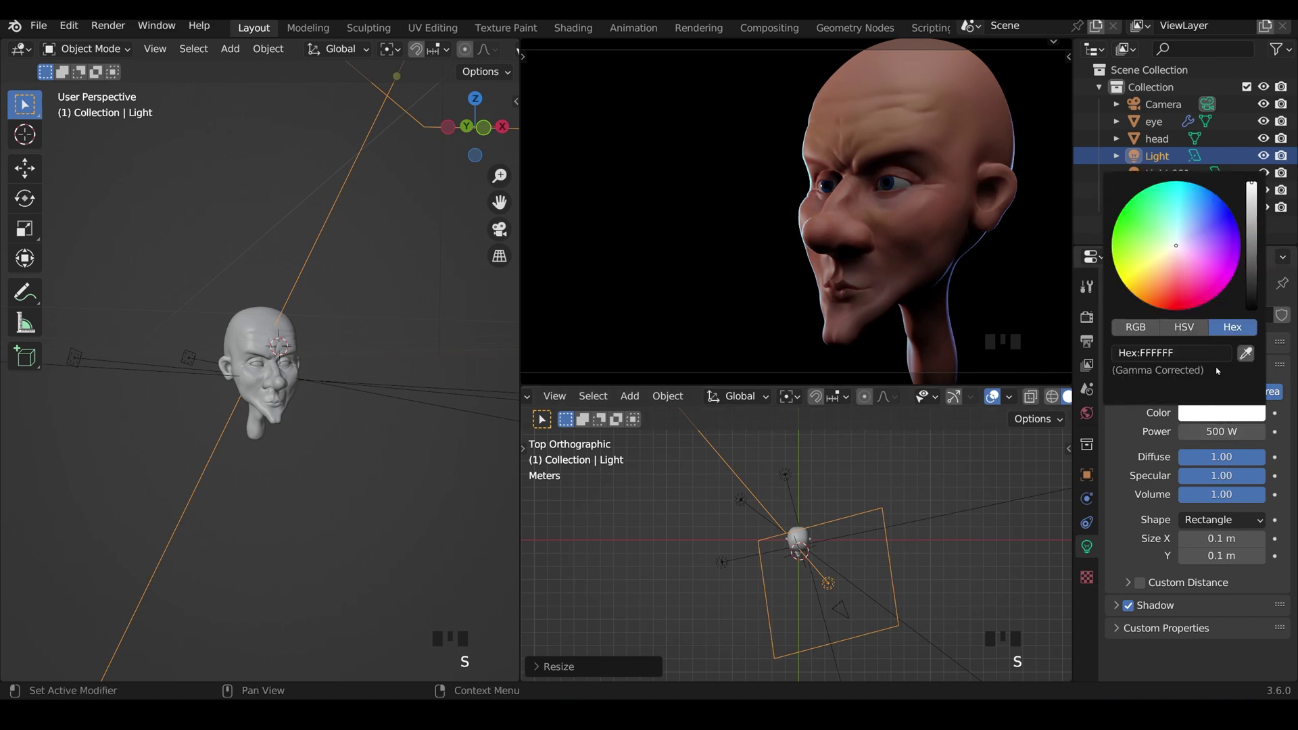
mouse_move(1177, 246)
mouse_down()
mouse_move(1185, 290)
mouse_move(1173, 252)
mouse_up()
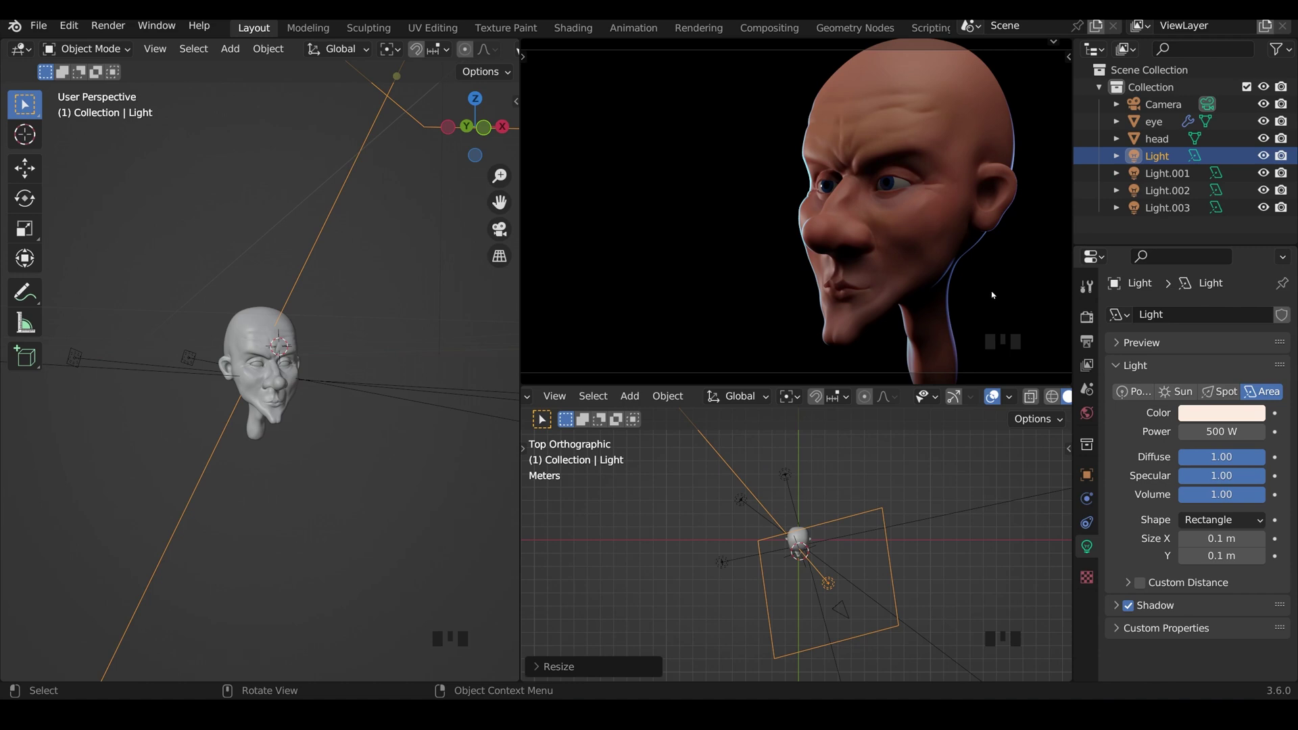
click(1197, 426)
text(600)
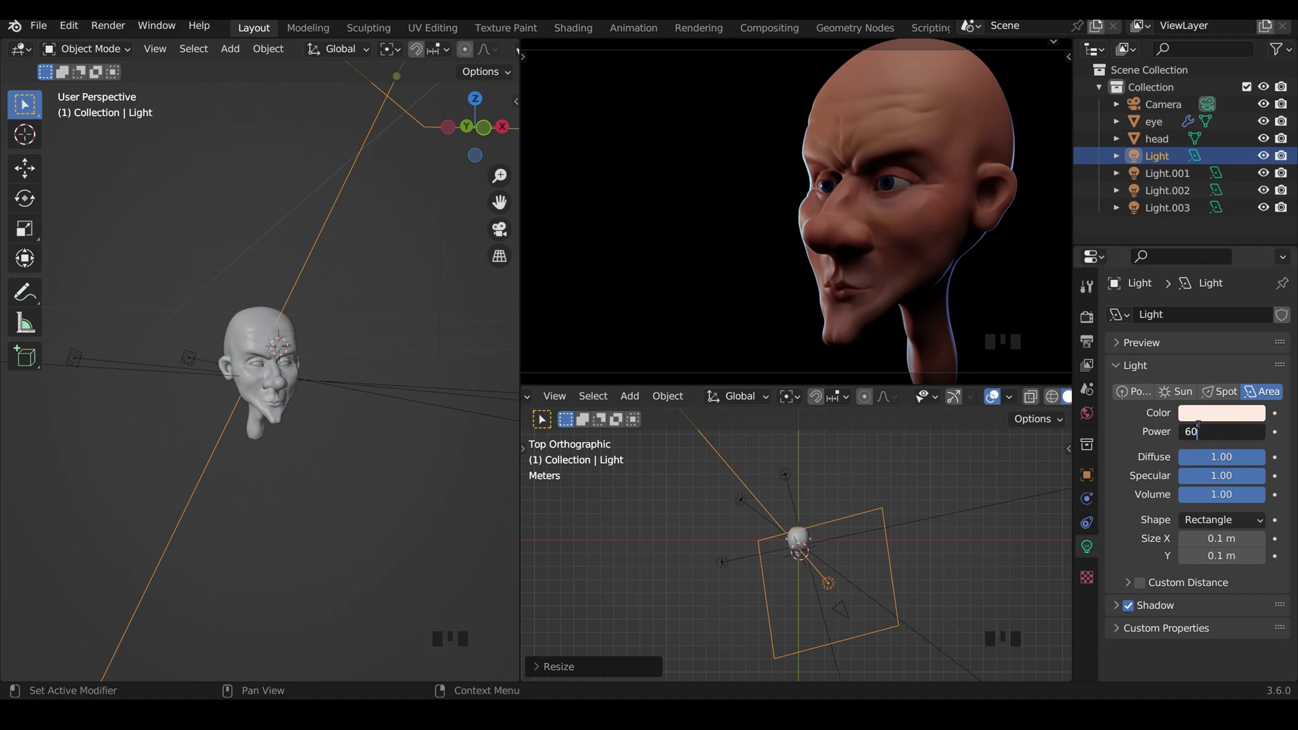
key(Return)
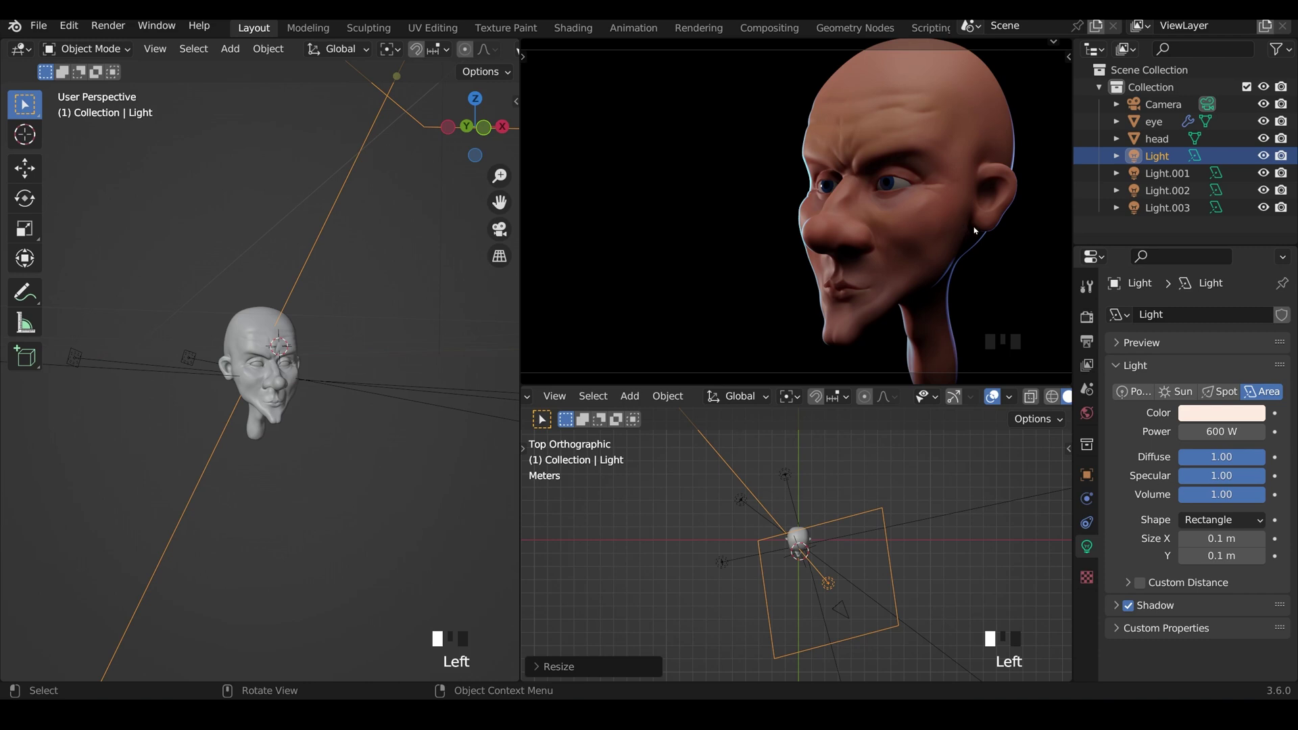
Orbit around the head and select Light.001
middle_drag(346, 349, 136, 399)
scroll(312, 446, down, 4)
click(134, 390)
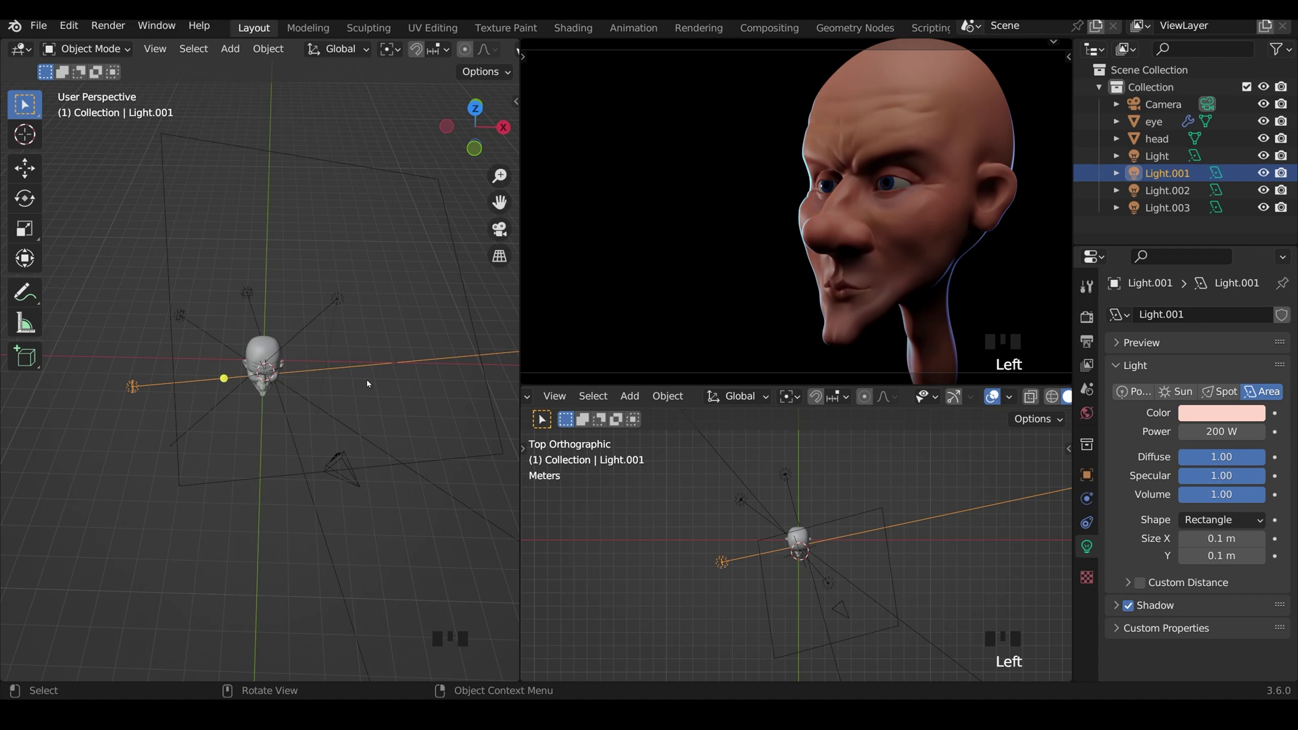
key(period)
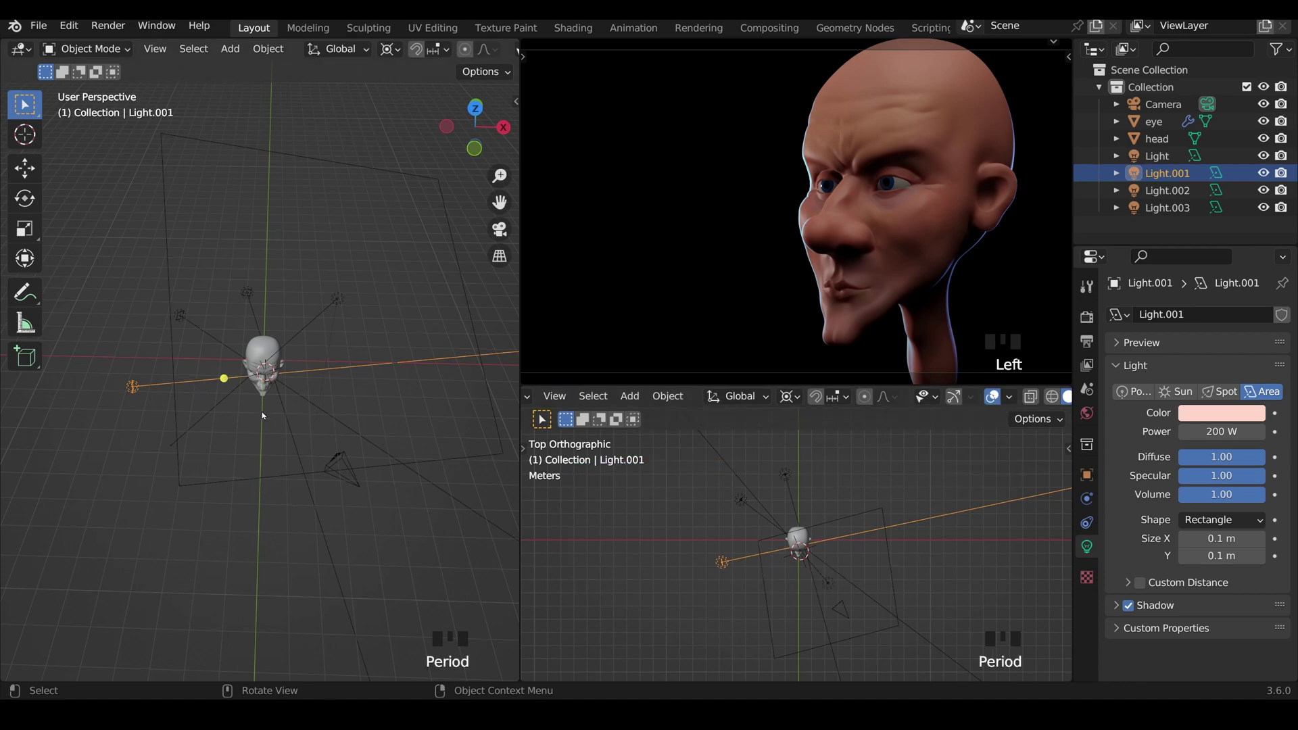
middle_drag(305, 379, 257, 340)
Duplicate Light.001 as Light.004, rotated 123°, tinted red at 100 W
key(shift+d)
key(r)
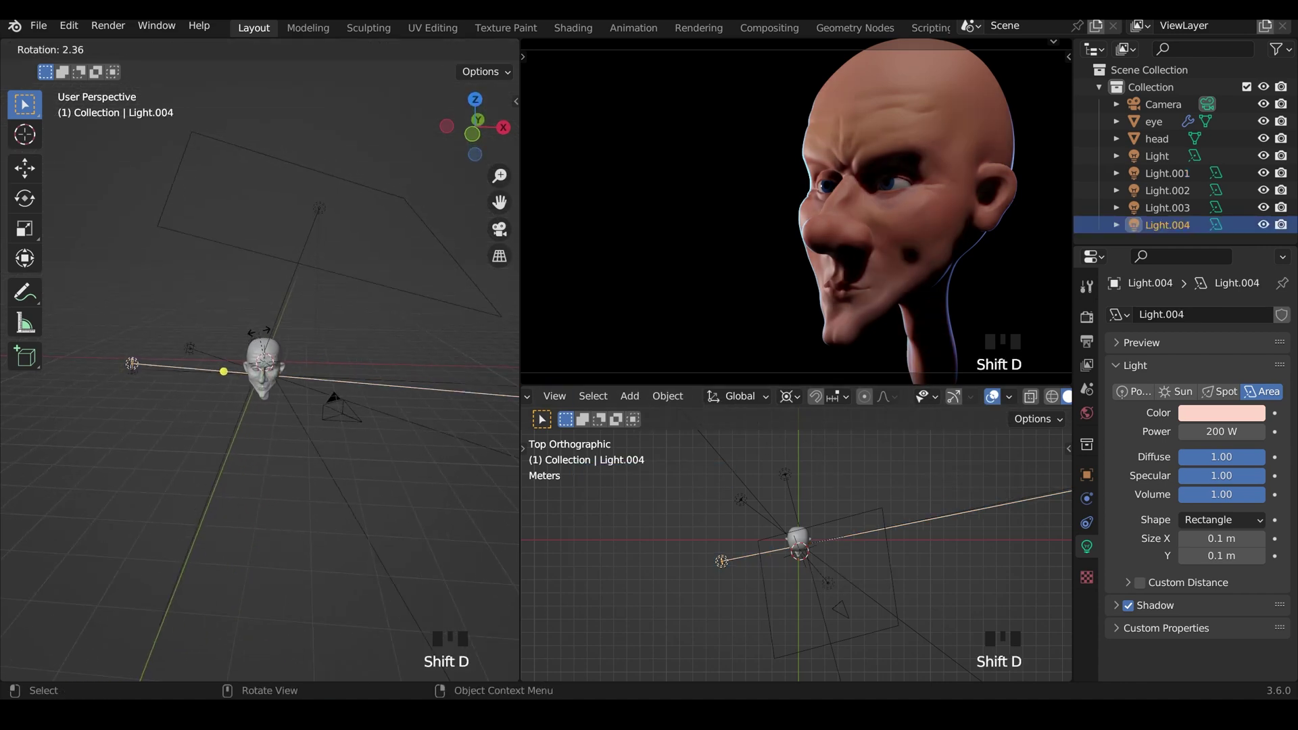
key(Return)
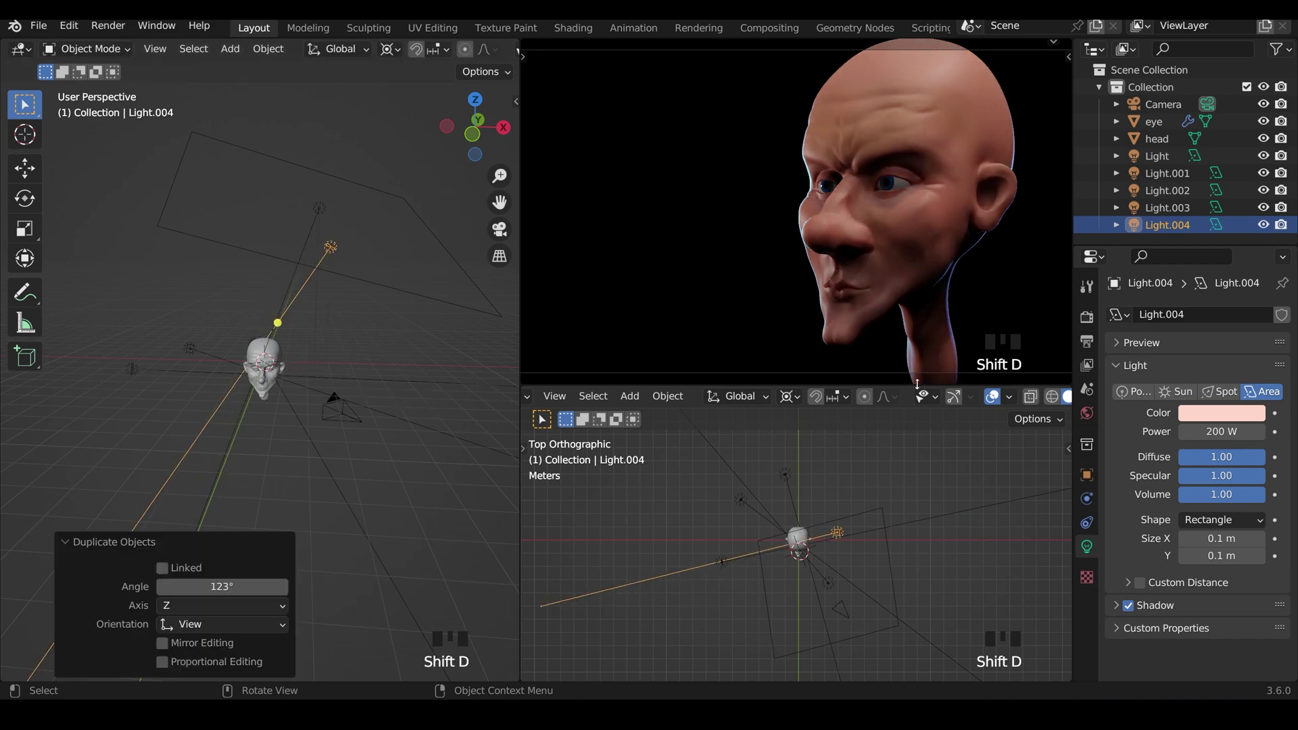
click(1190, 412)
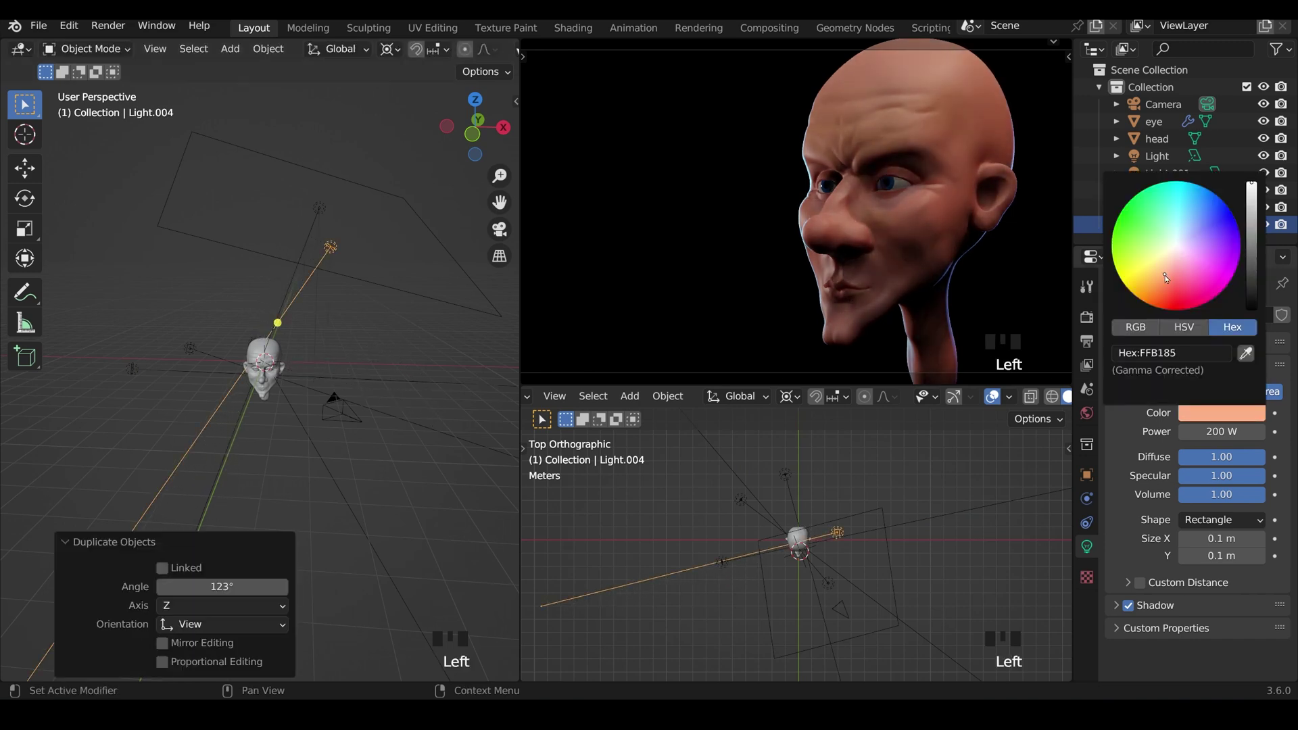
click(1171, 283)
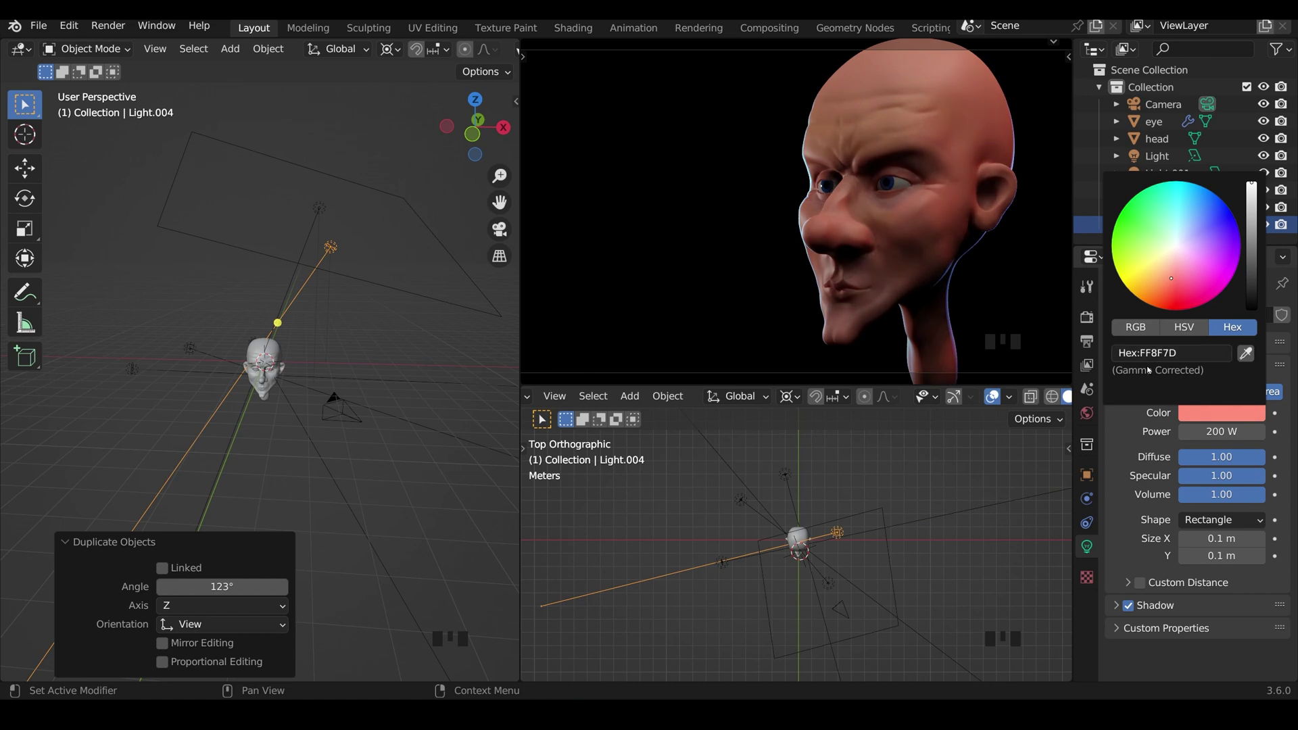
click(1224, 431)
text(100)
key(Return)
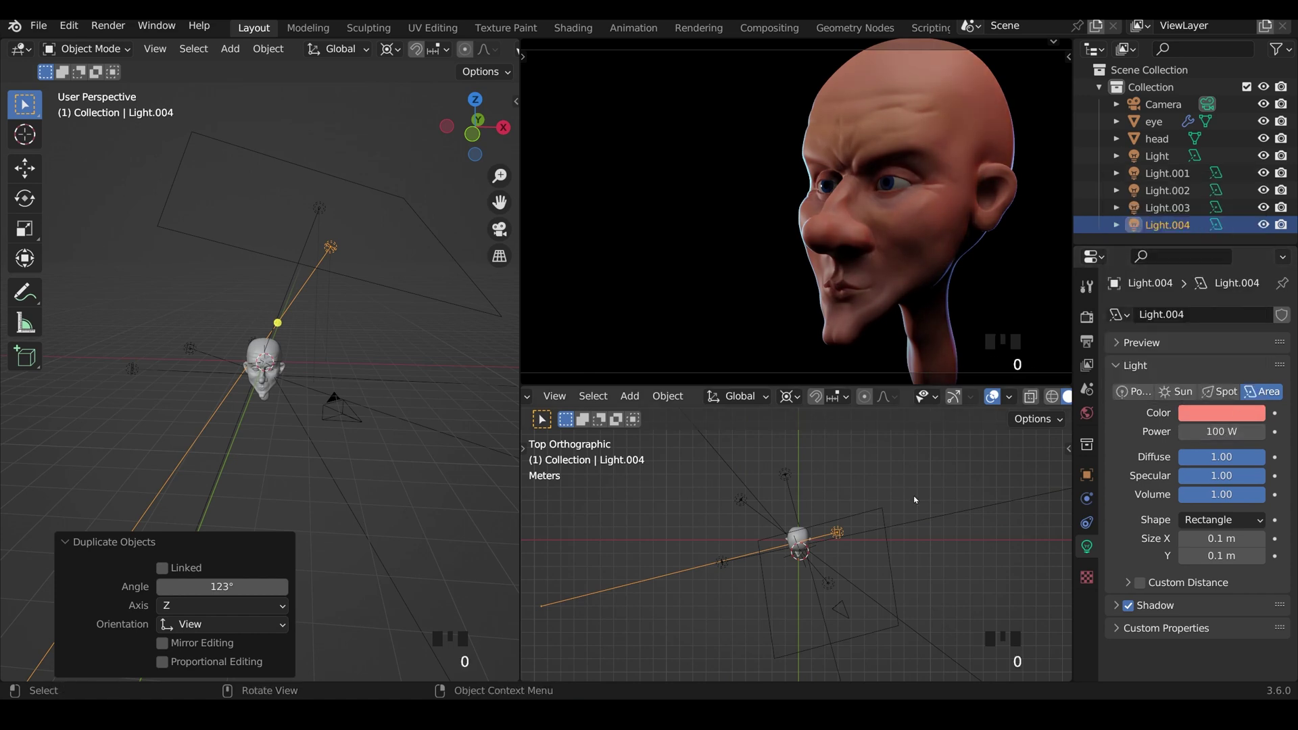
Swing Light.004 around the head through several angles, reaching -93.5°
middle_drag(375, 230, 317, 271)
key(r)
click(299, 204)
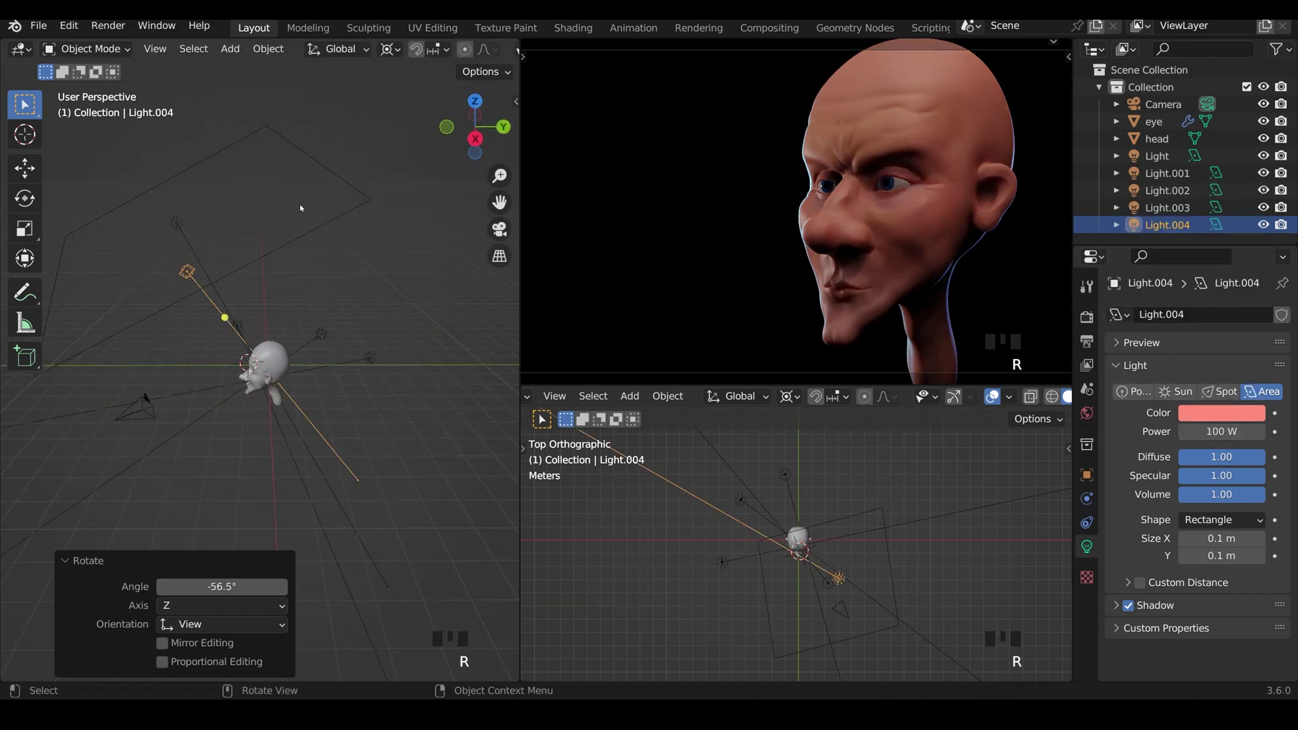
middle_drag(273, 310, 291, 328)
key(r)
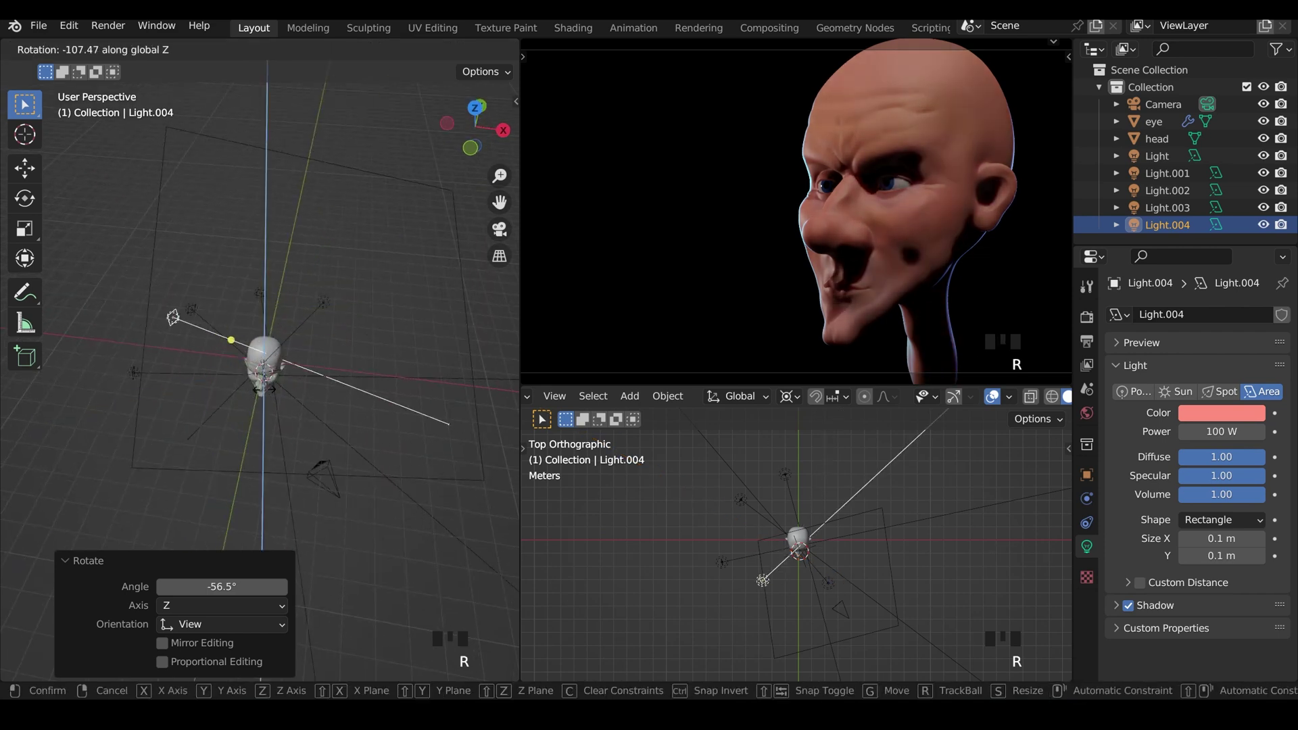
click(252, 388)
middle_drag(252, 389, 259, 288)
key(r)
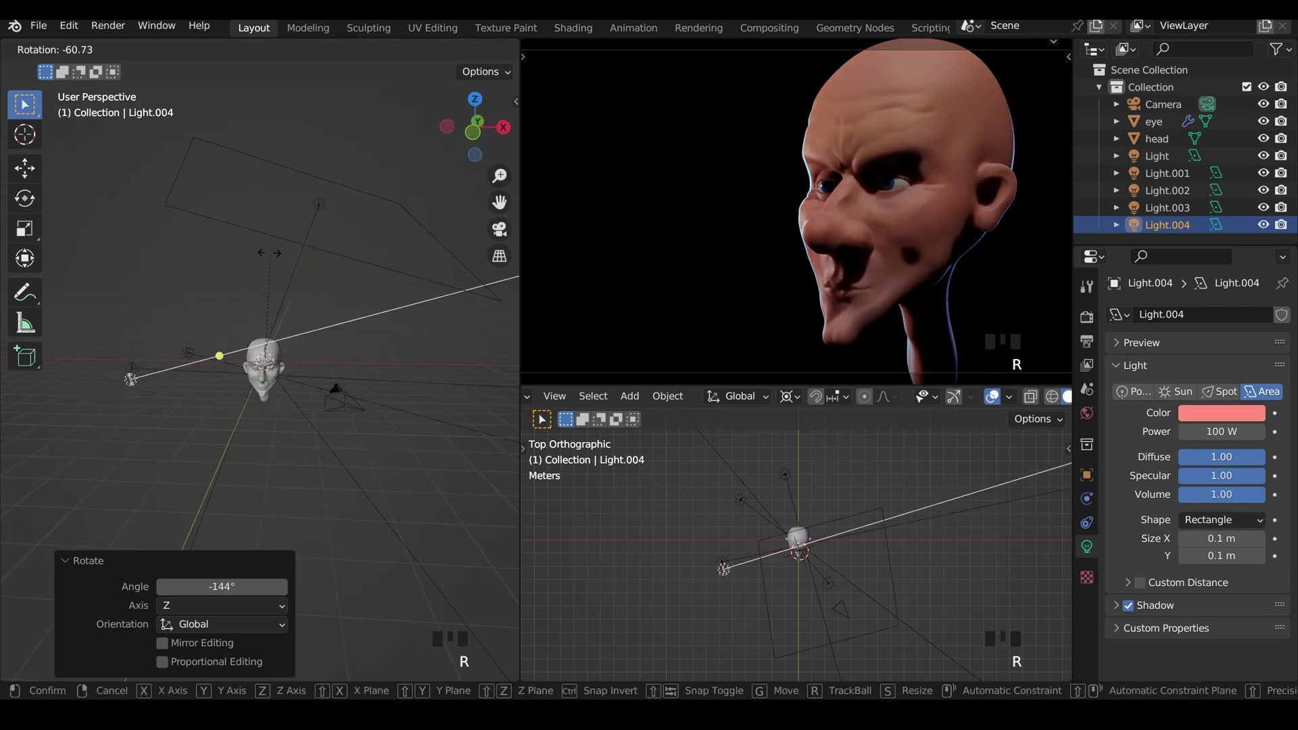
click(784, 265)
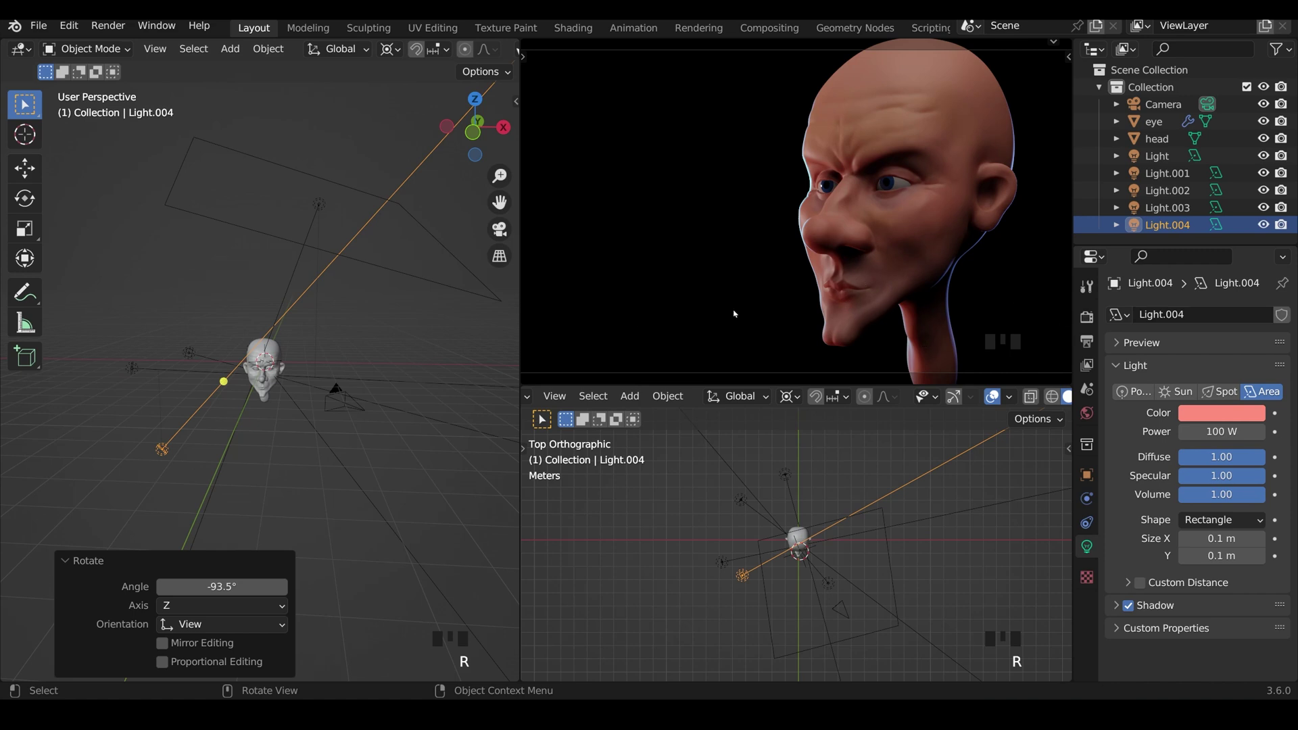
Refine Light.004's rotation around the head to -45.5°
key(r)
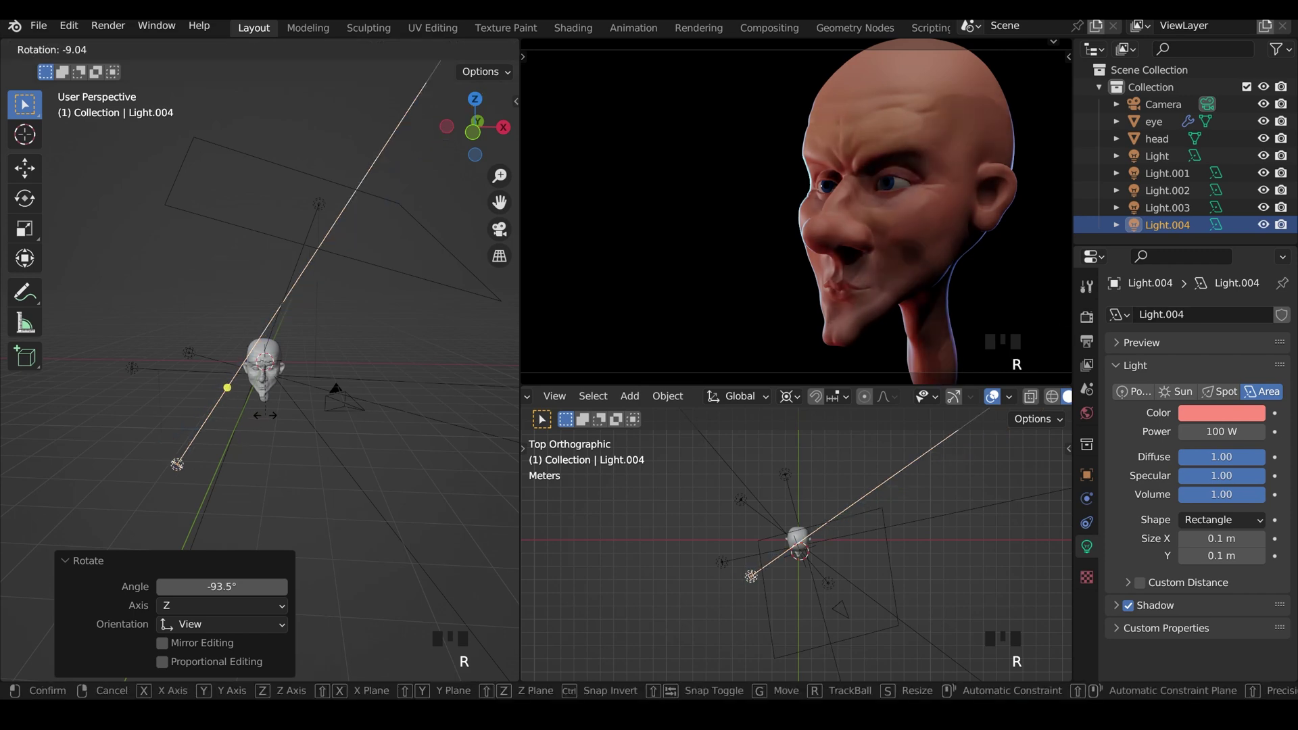
click(338, 397)
key(r)
click(366, 270)
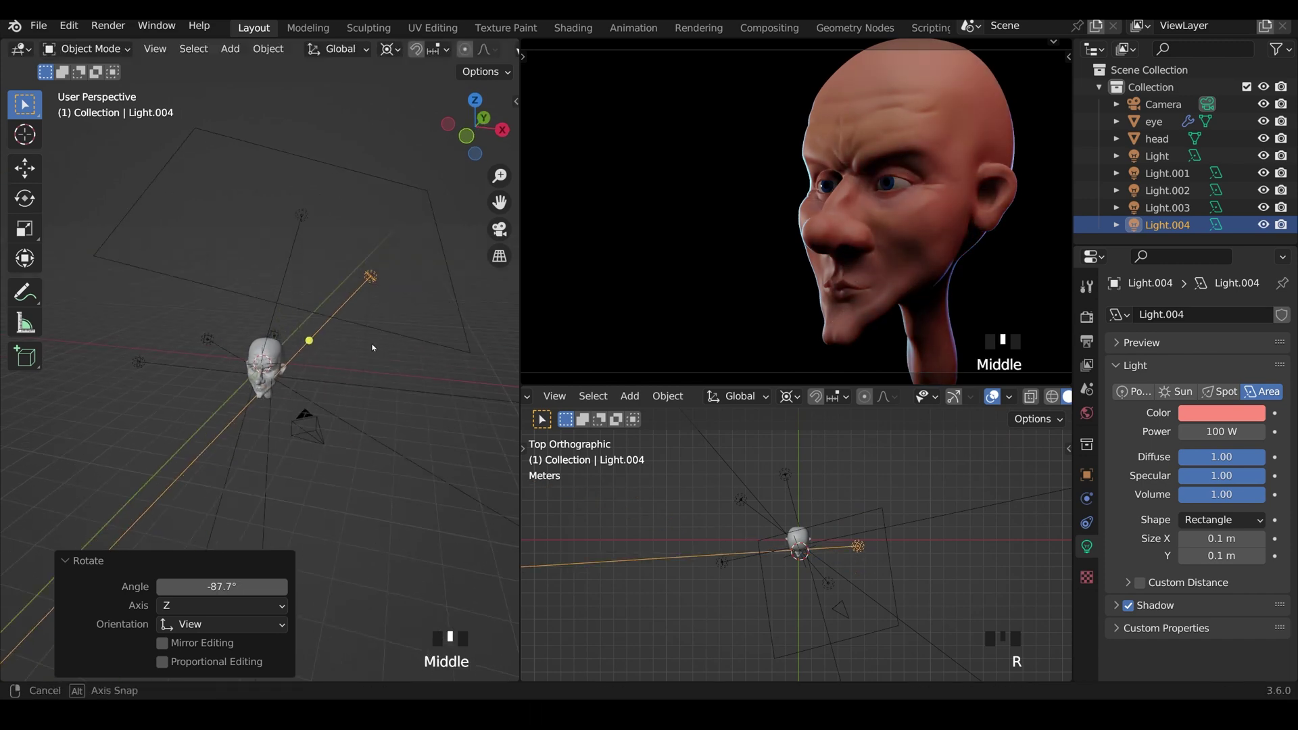
middle_drag(366, 271, 419, 291)
key(r)
click(1228, 247)
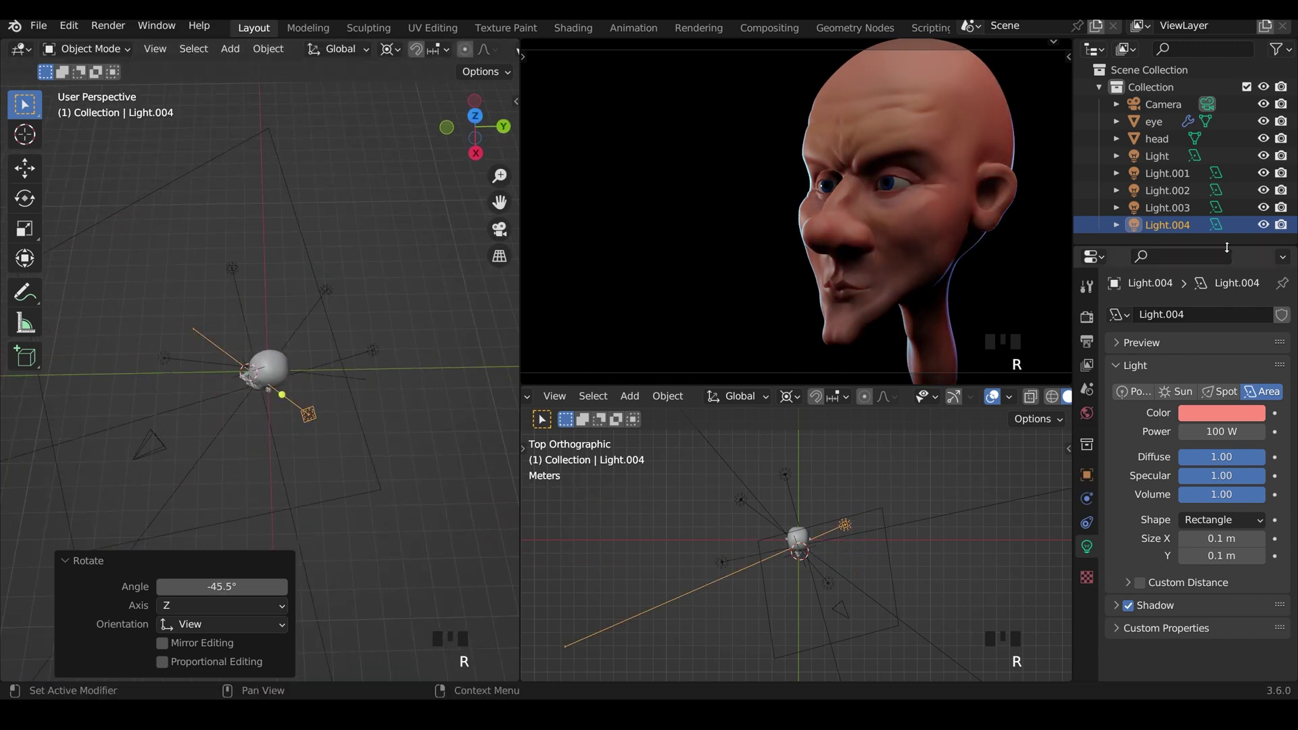
Toggle the red accent light's visibility to compare renders, then select Light.001
click(1263, 225)
click(1263, 225)
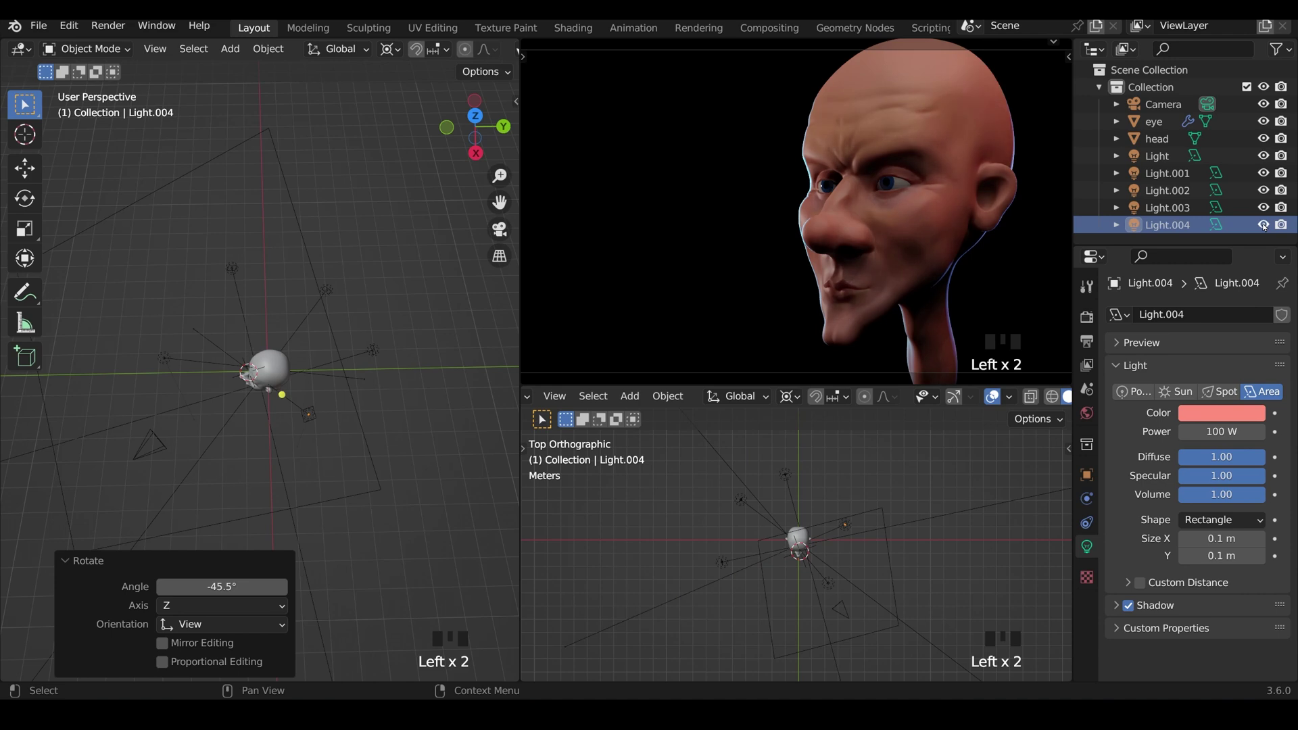
click(1263, 226)
click(1263, 226)
click(1263, 225)
click(1263, 225)
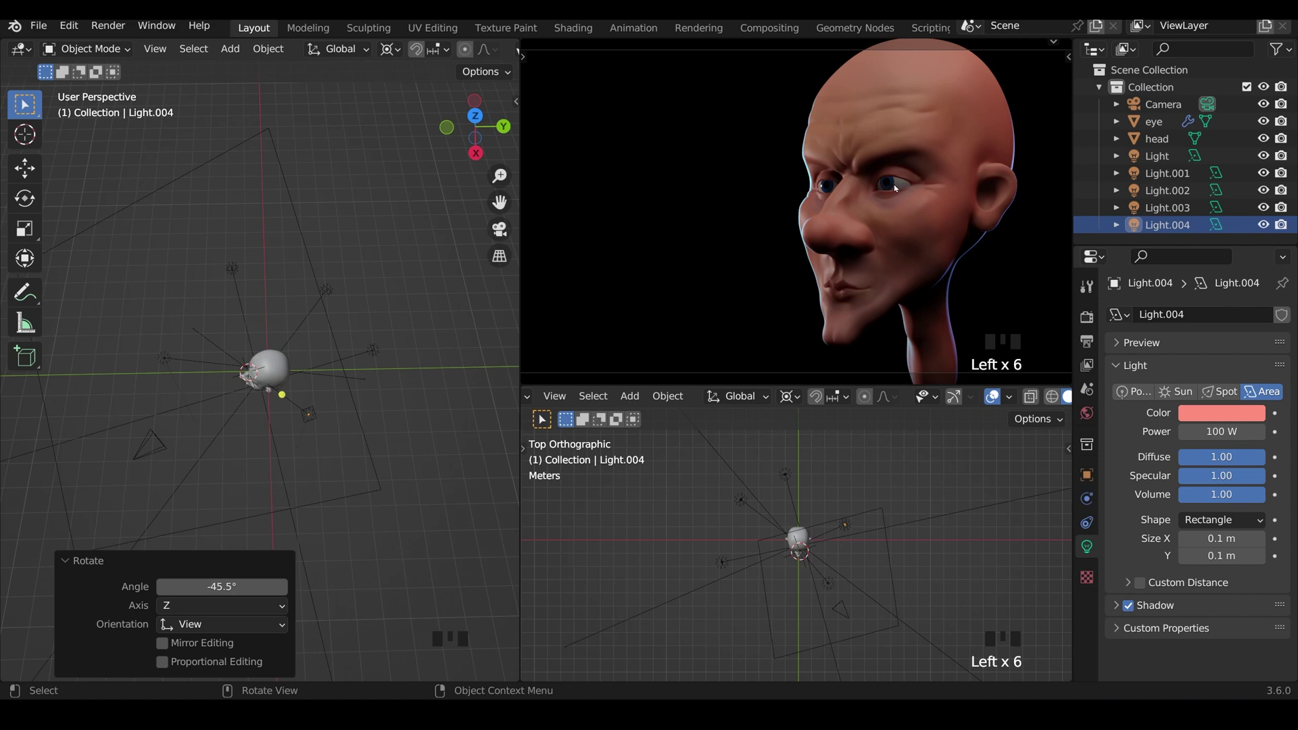
click(232, 268)
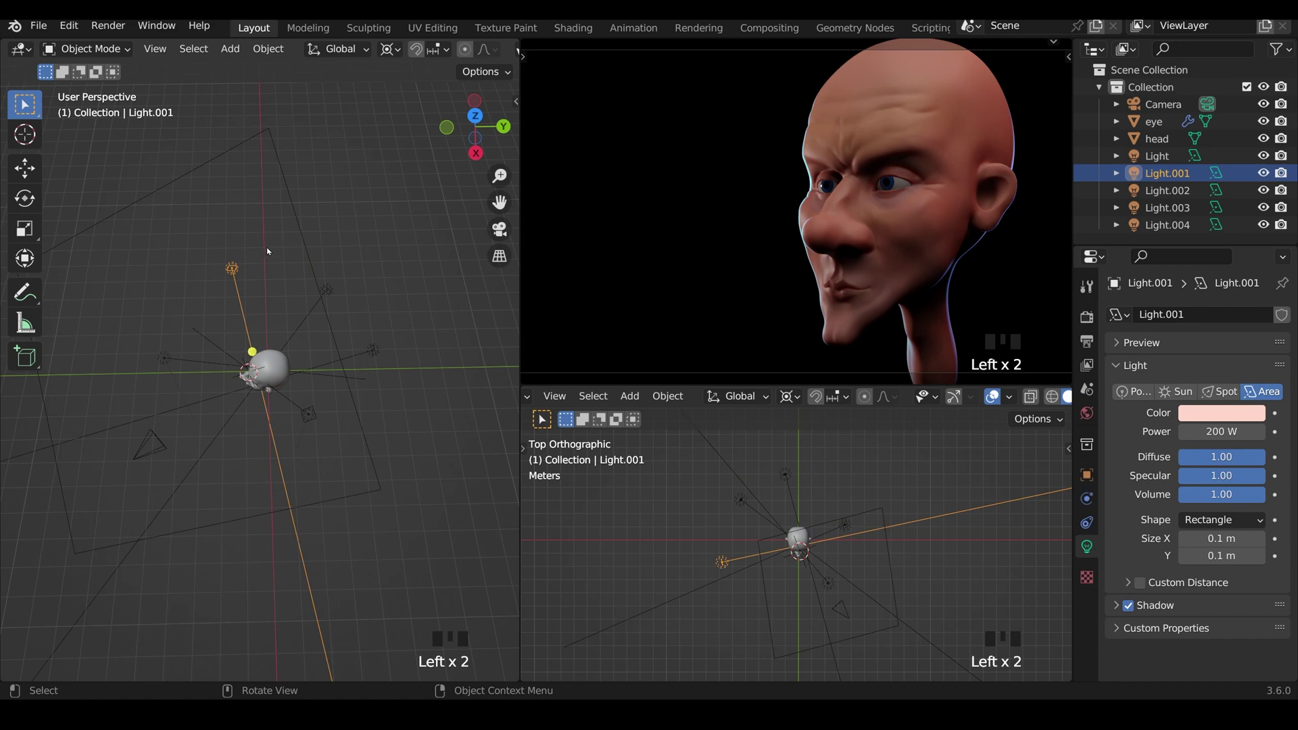
Duplicate Light.001 as Light.005, swing it around the head and set 20 W
key(shift+d)
key(r)
click(180, 450)
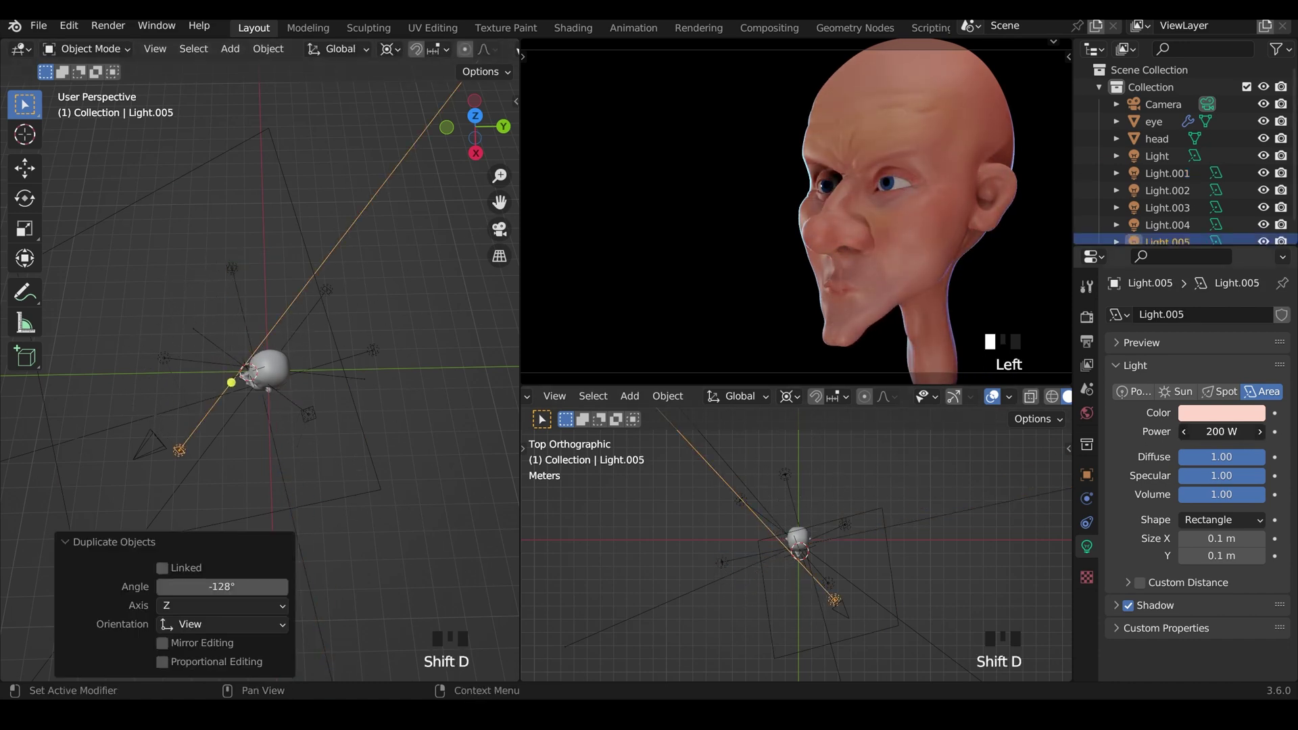
click(1222, 431)
text(20)
key(Return)
Reposition Light.005 around the head with several rotations and a move
middle_drag(176, 352, 334, 473)
key(r)
click(899, 191)
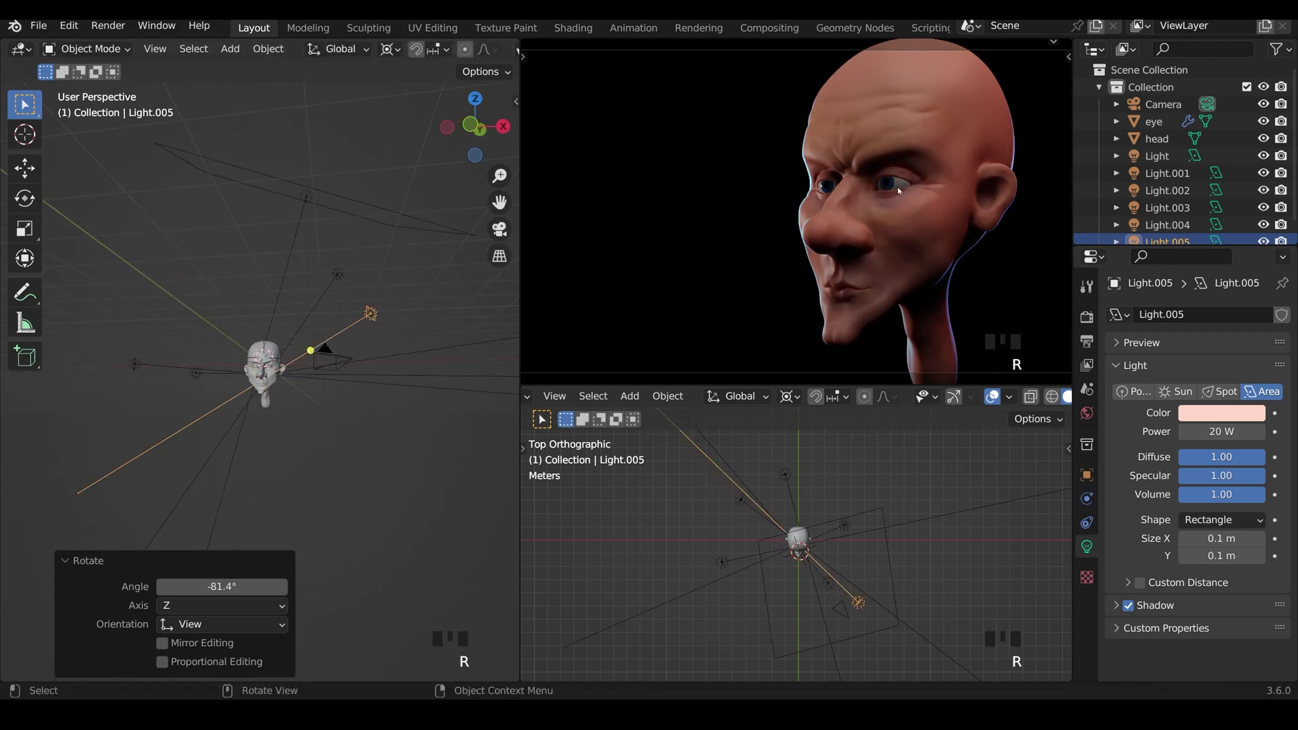
middle_drag(291, 406, 311, 446)
key(r)
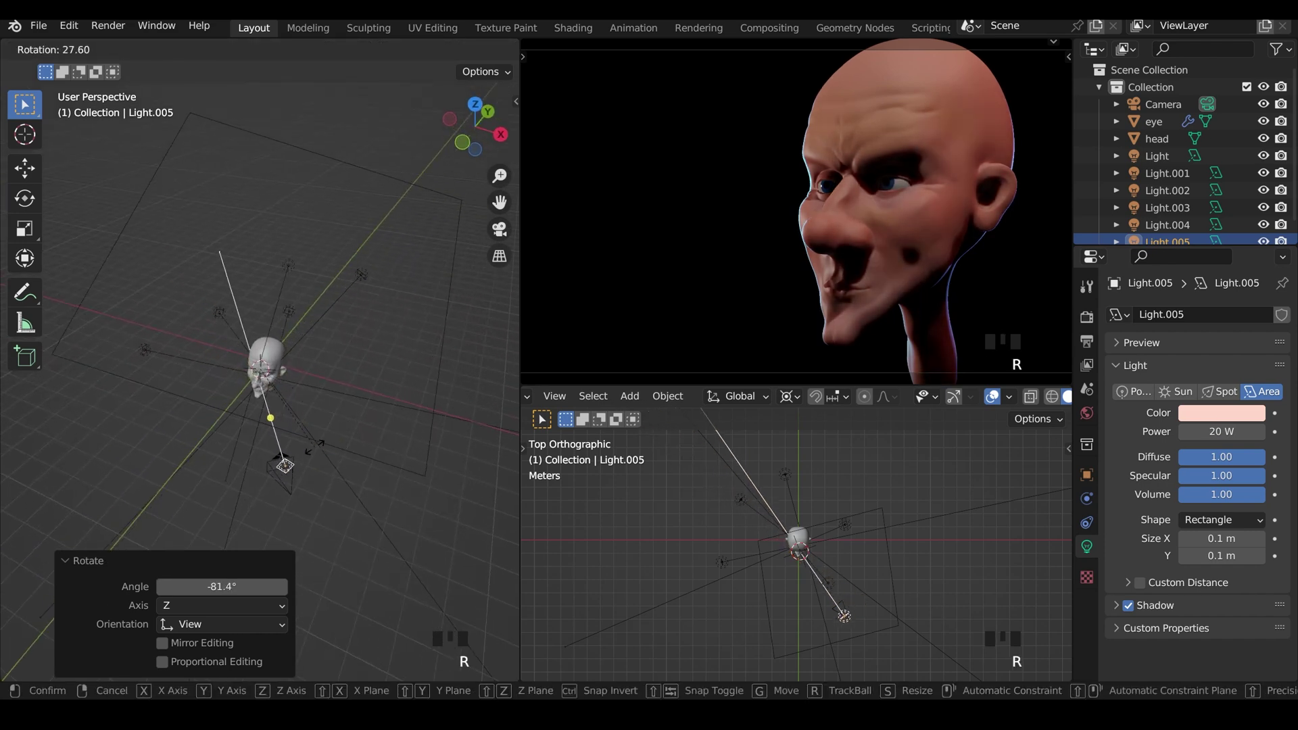
click(782, 209)
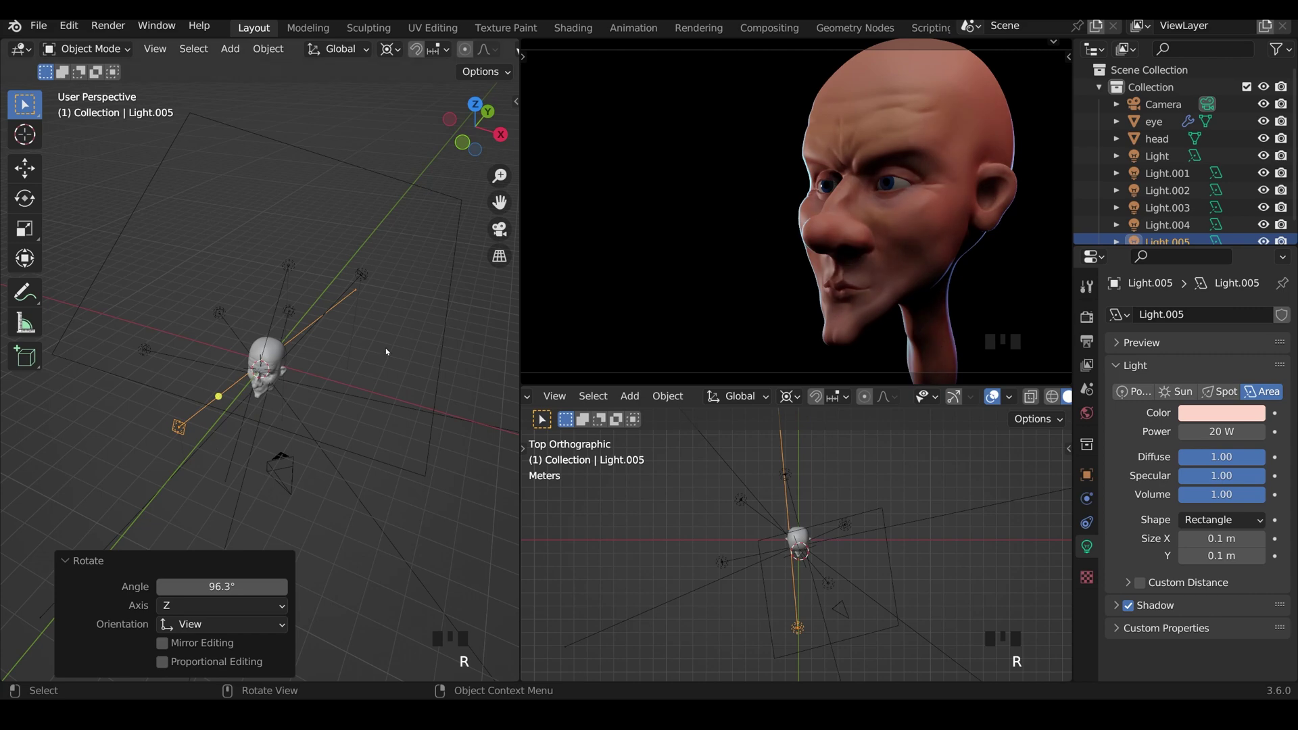
middle_drag(385, 352, 180, 307)
key(g)
key(Return)
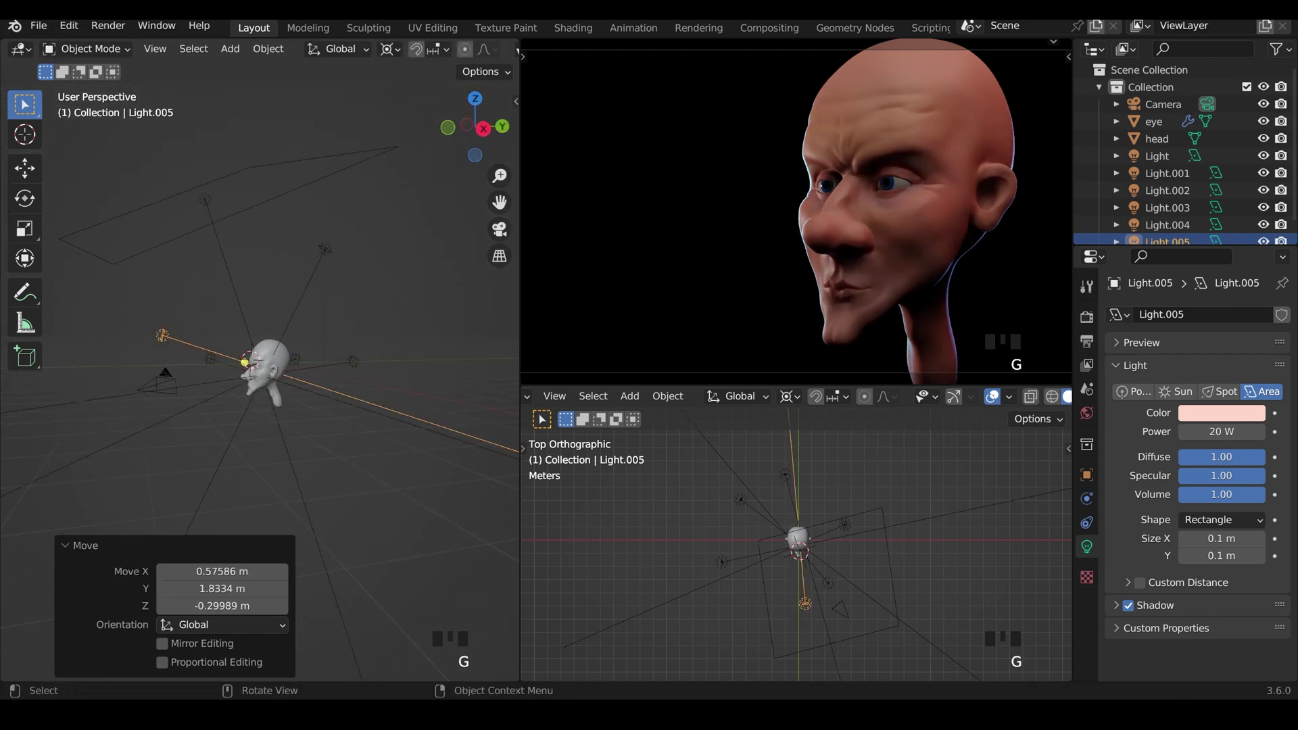
key(r)
click(1015, 304)
Adjust Light.005's power to 50 W, then settle on 30 W
double_click(1228, 432)
text(50)
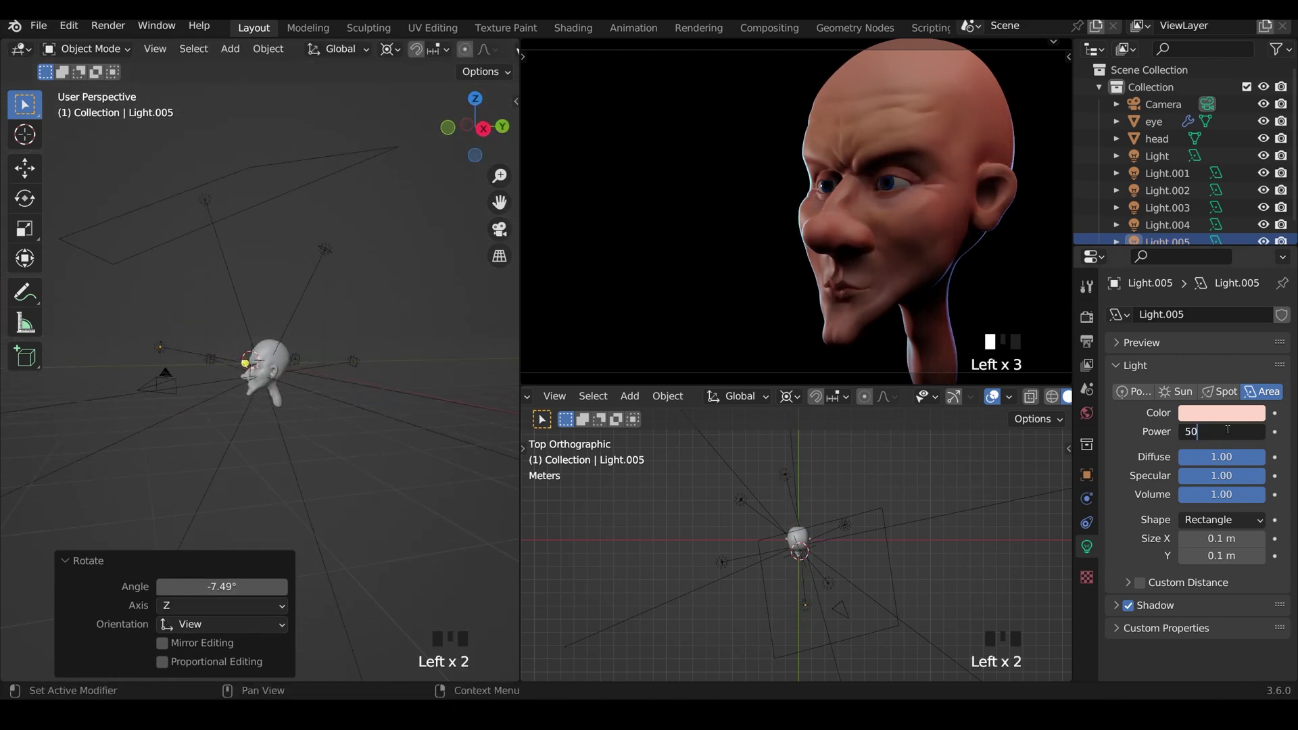
click(1228, 430)
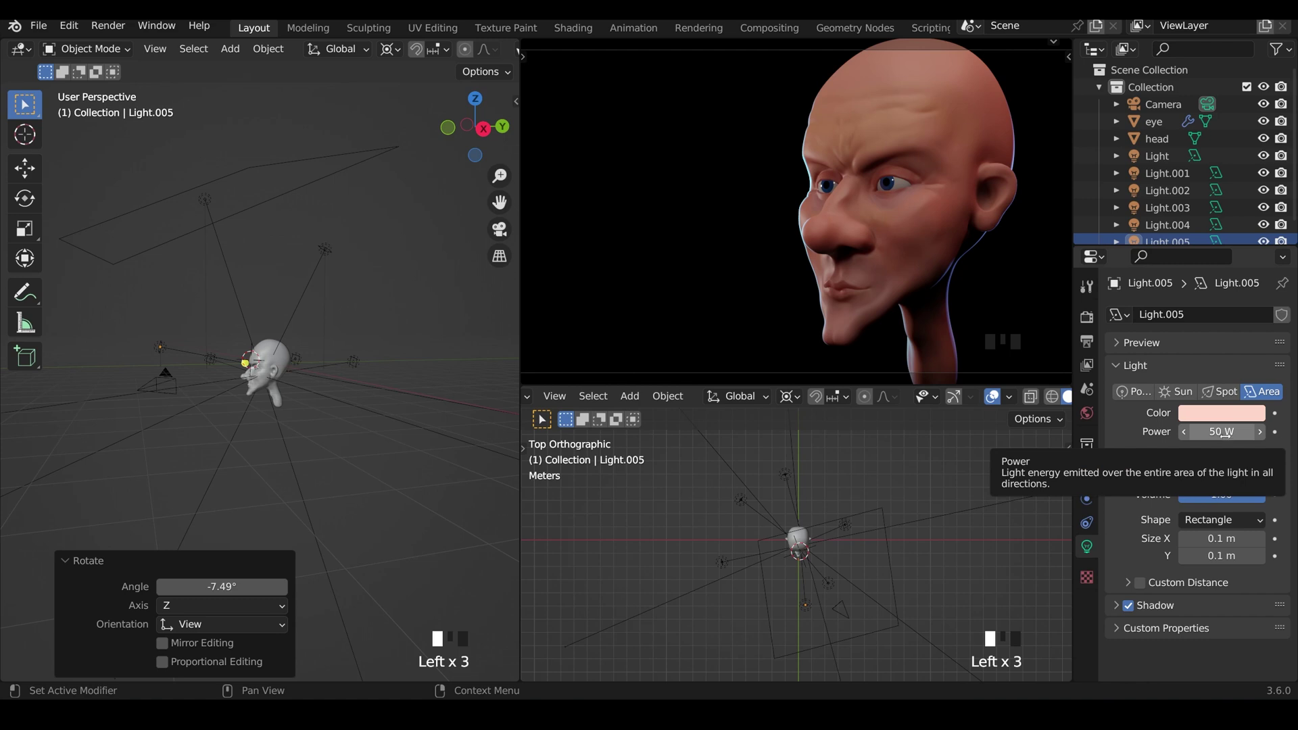
click(1225, 434)
text(30)
key(Return)
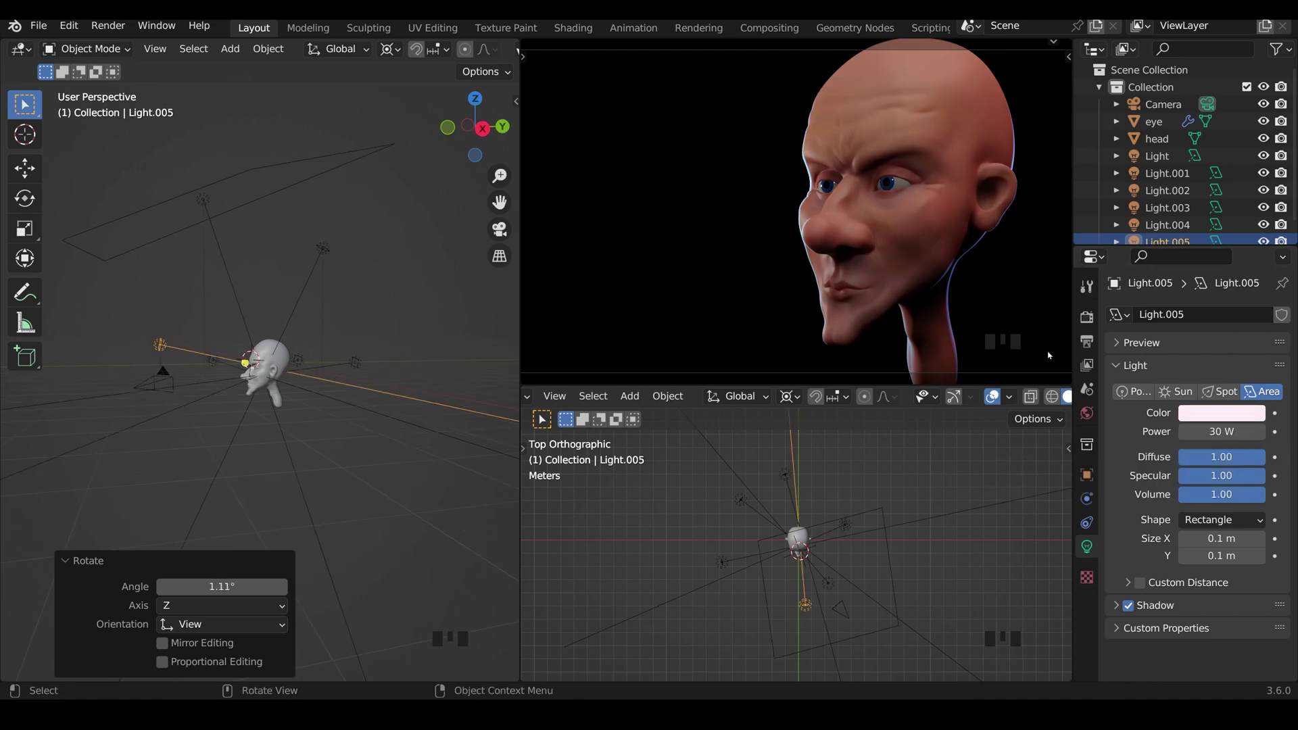
Raise the main Light's power to 800 W via 700 W, leaving its warm colour unchanged
click(1157, 156)
click(1224, 434)
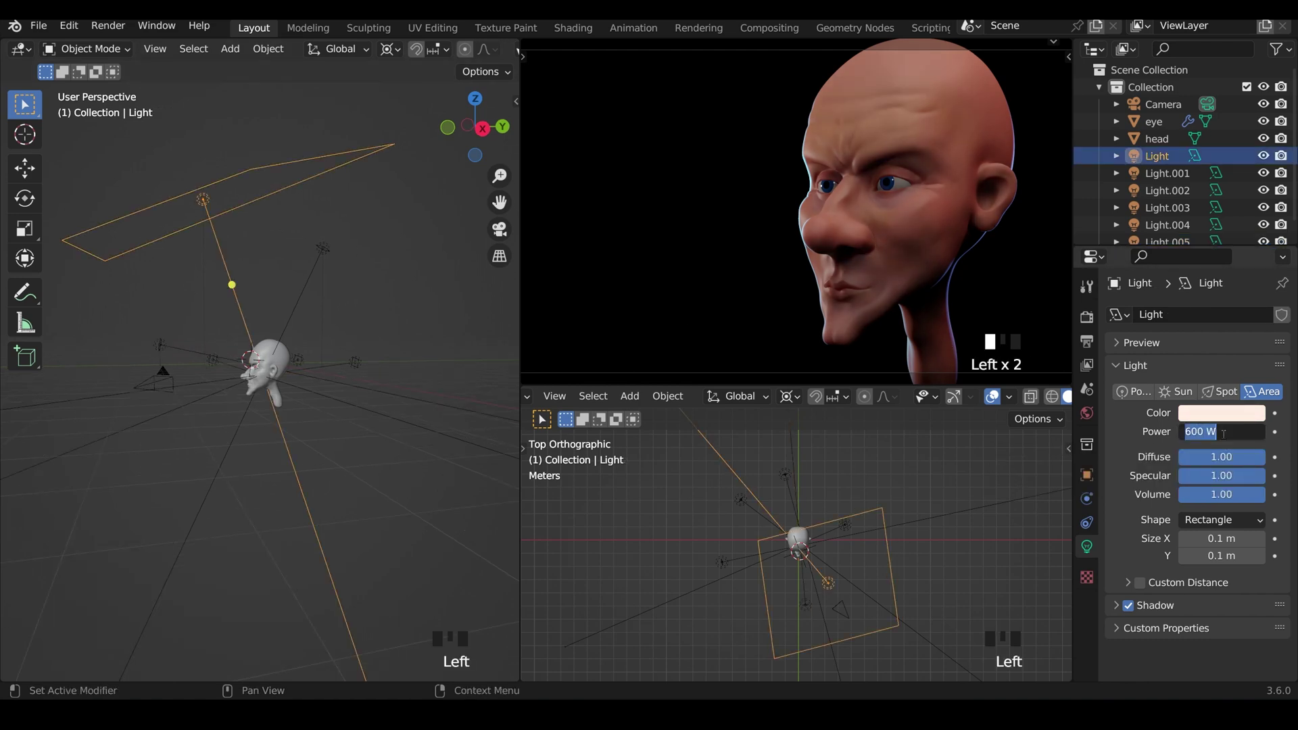
text(700)
key(Return)
click(1221, 432)
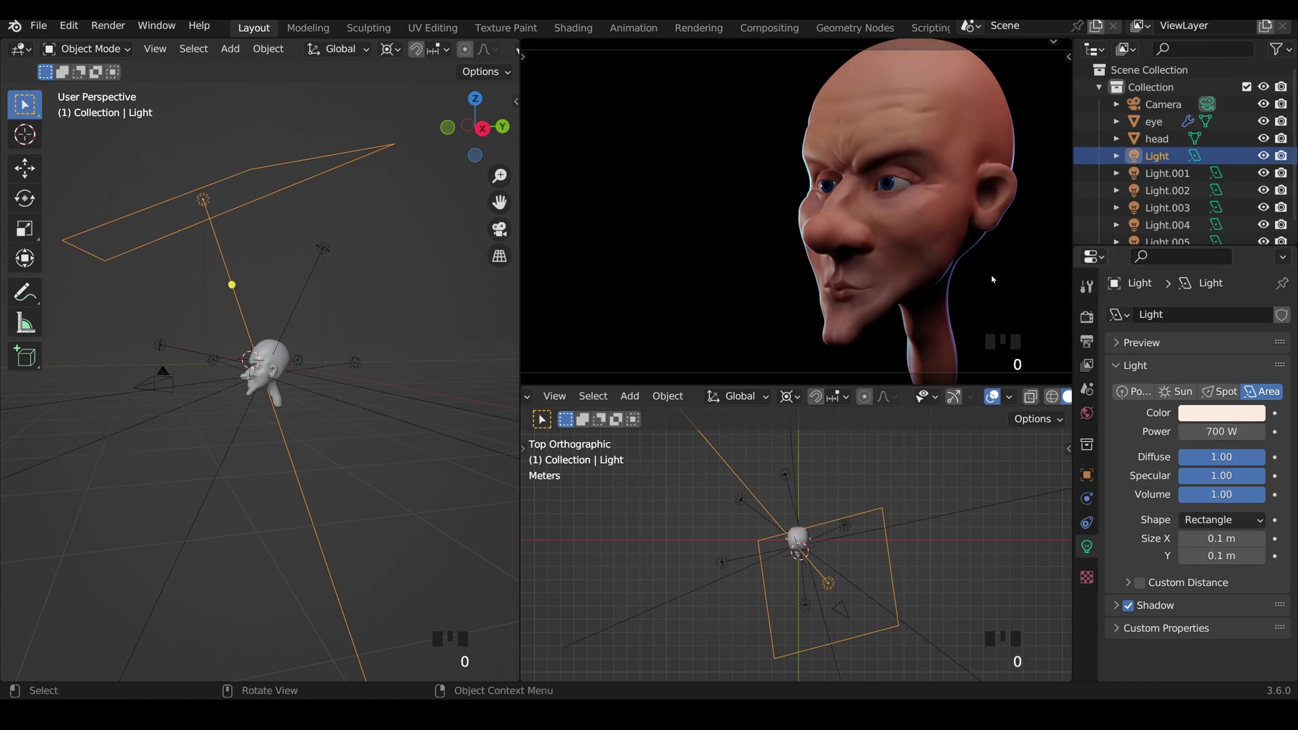
text(800)
key(Return)
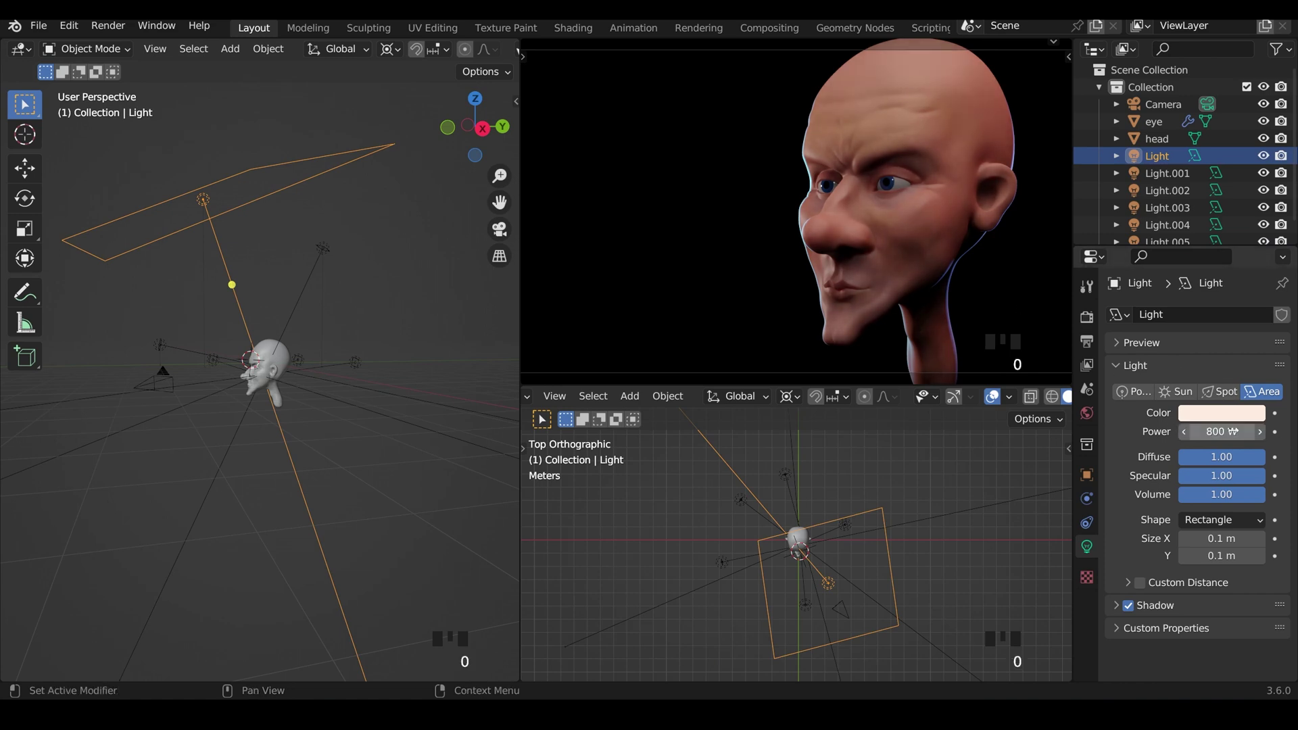
click(1210, 413)
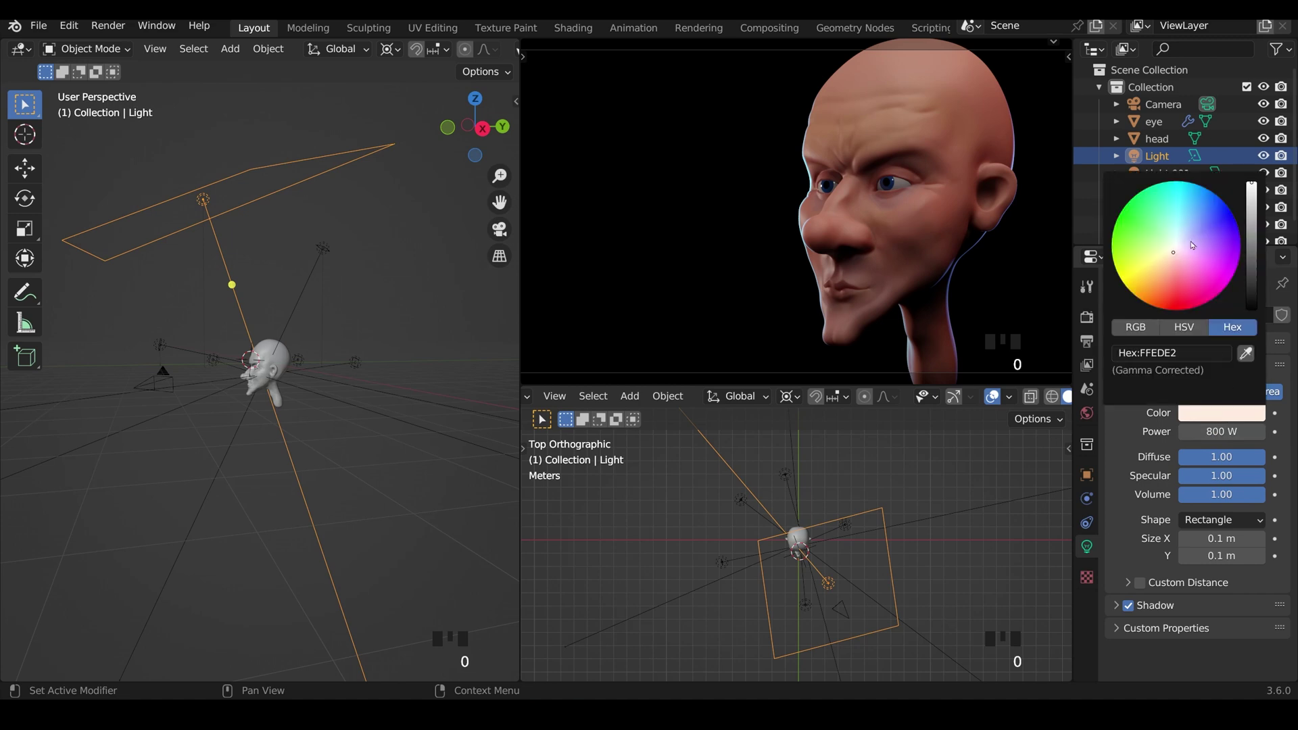
click(1179, 332)
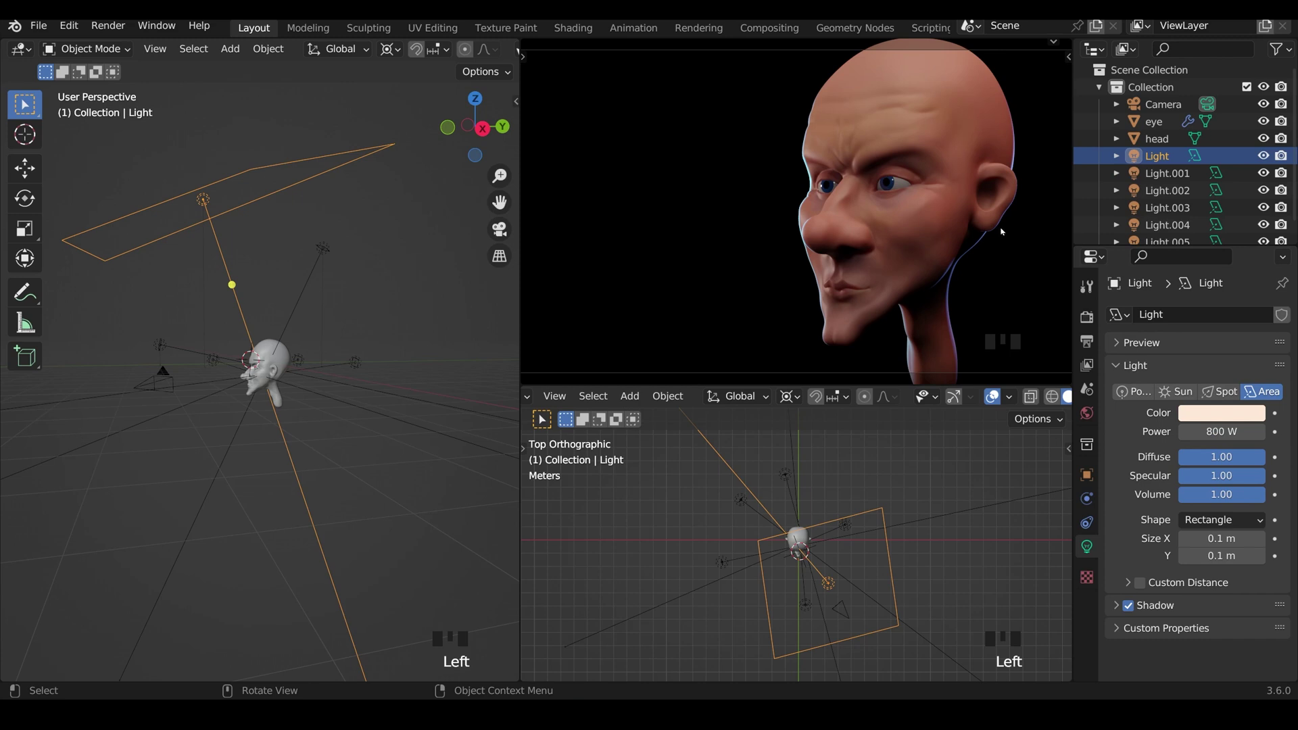
Try Cycles as the render engine, then switch back to Eevee
click(1087, 316)
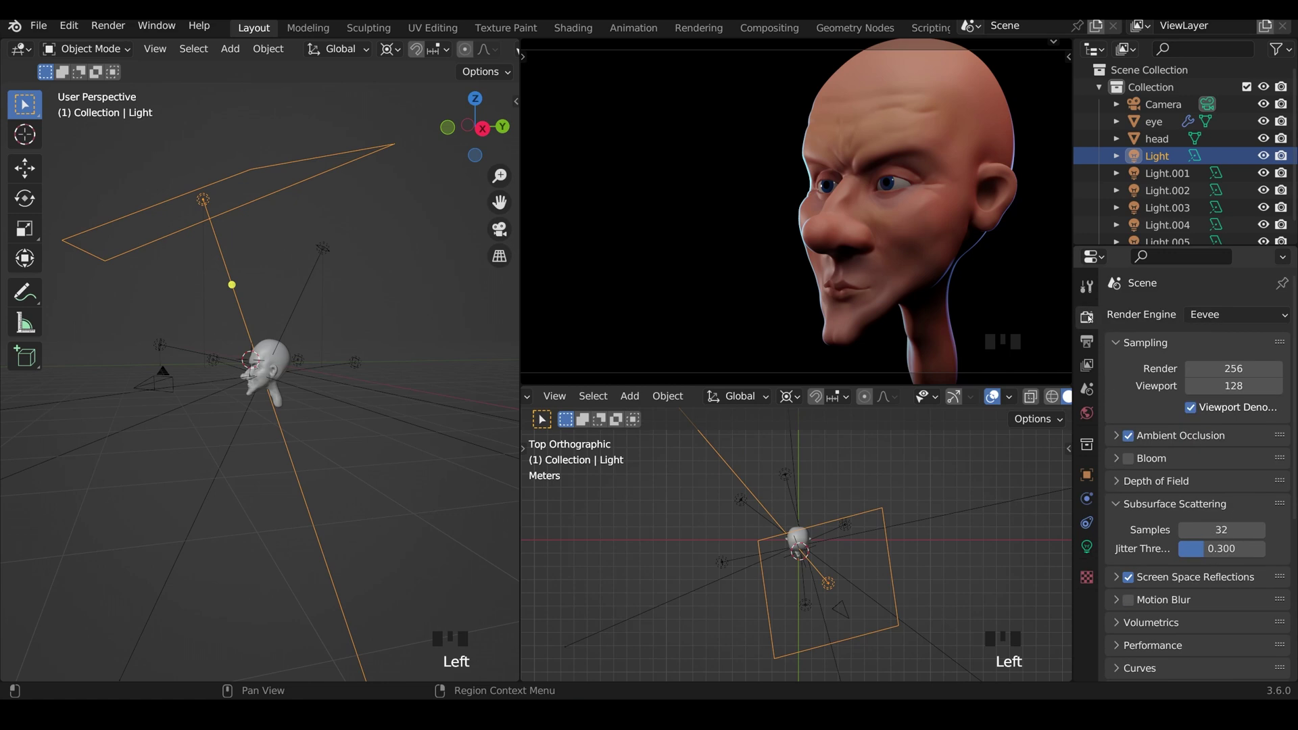
click(1236, 314)
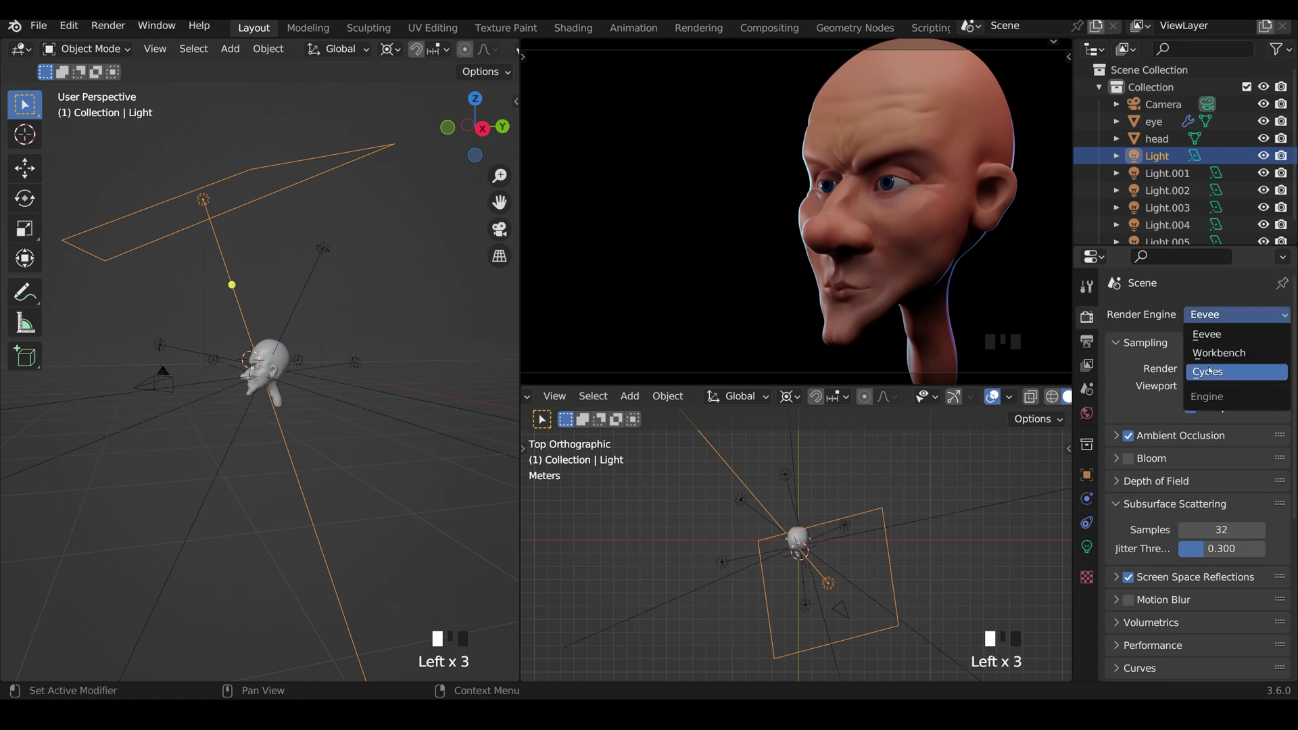
click(1215, 374)
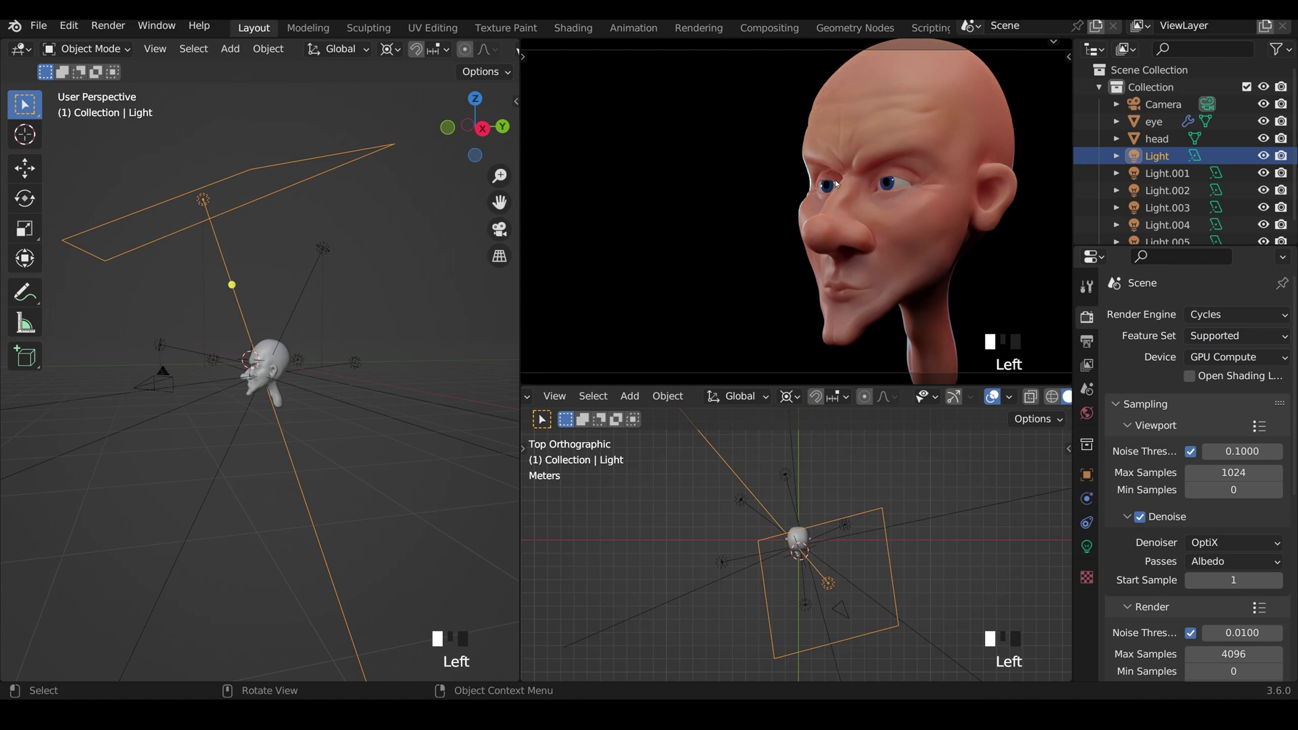
click(1237, 314)
click(1217, 284)
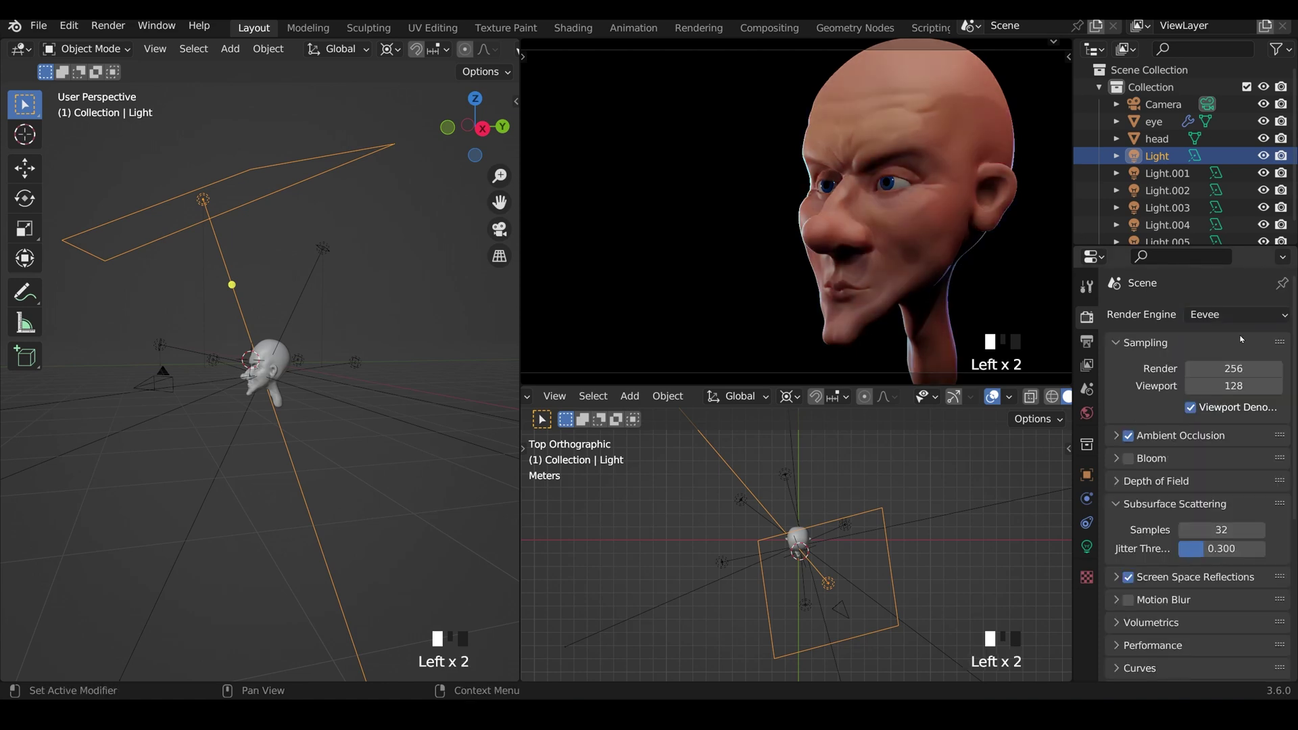
Enable Transparent in the Film render settings
scroll(1221, 359, down, 10)
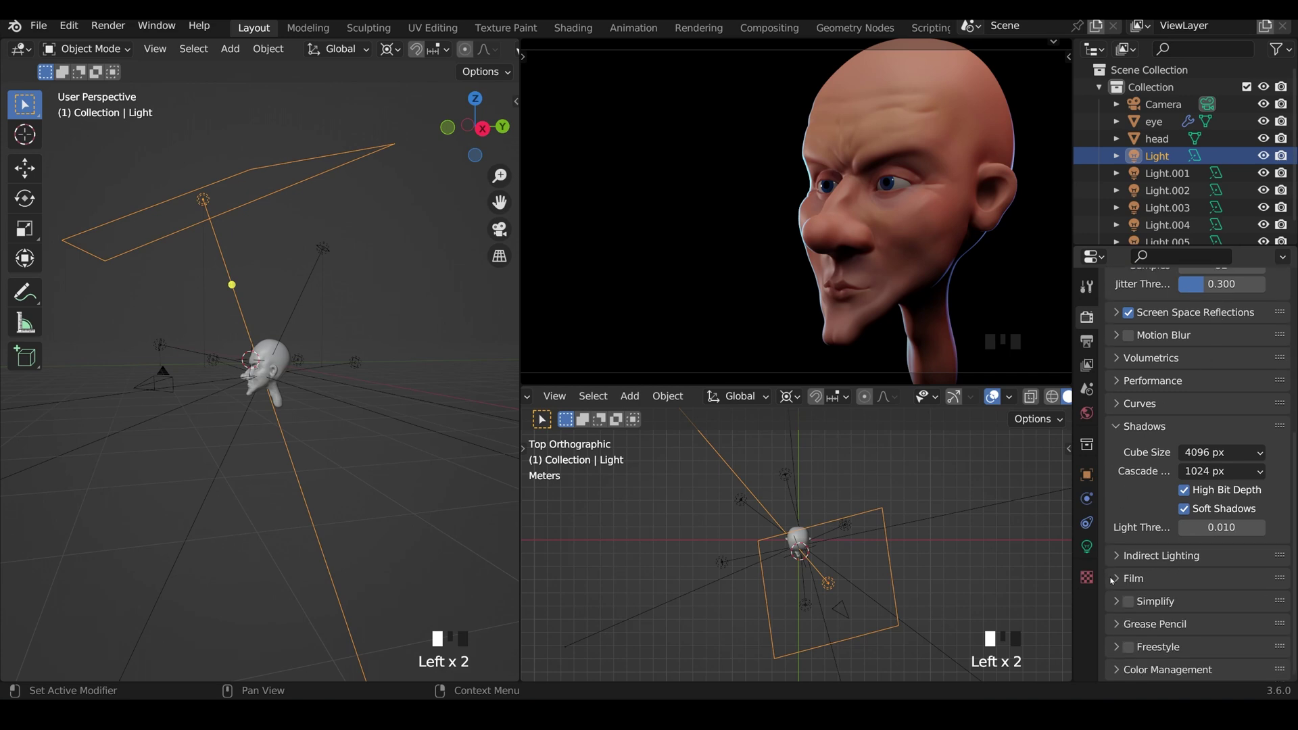
click(1114, 580)
scroll(1188, 549, down, 3)
click(1184, 552)
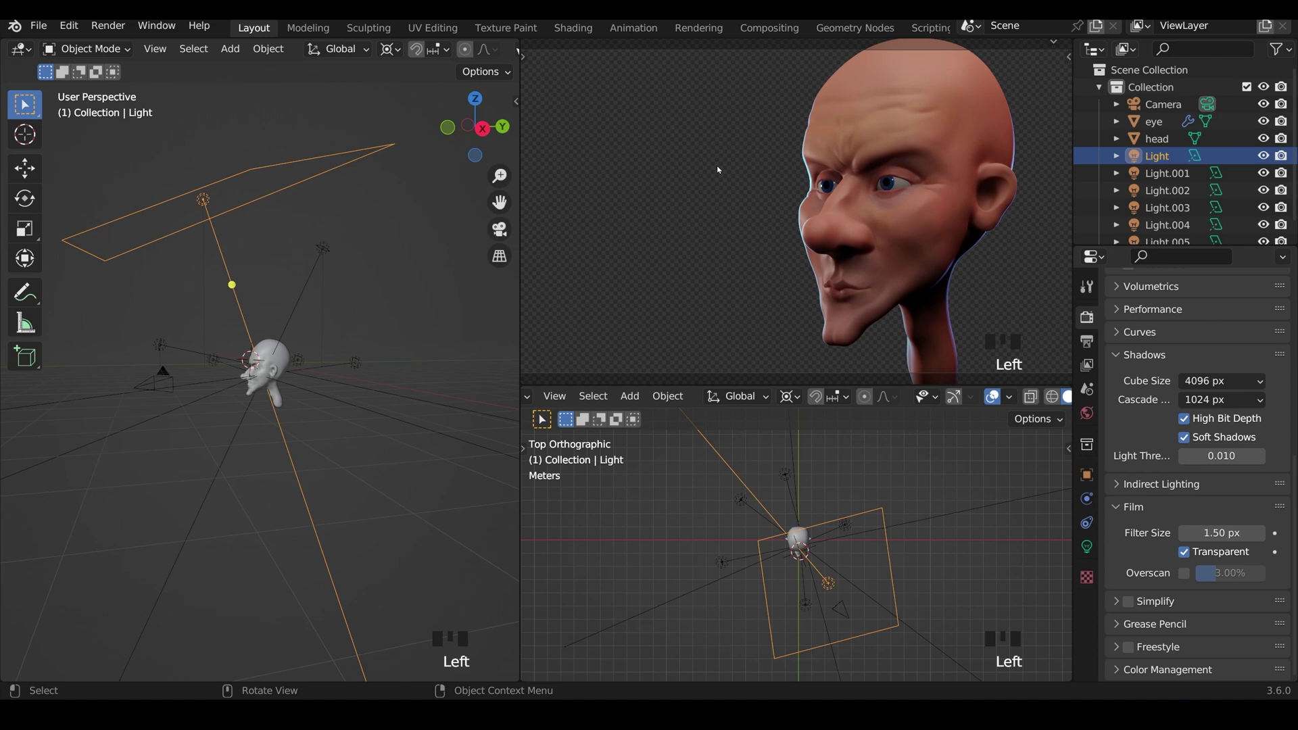
Set the Color Management Look to Medium Contrast after briefly trying Medium High Contrast
click(1140, 669)
scroll(1163, 608, down, 5)
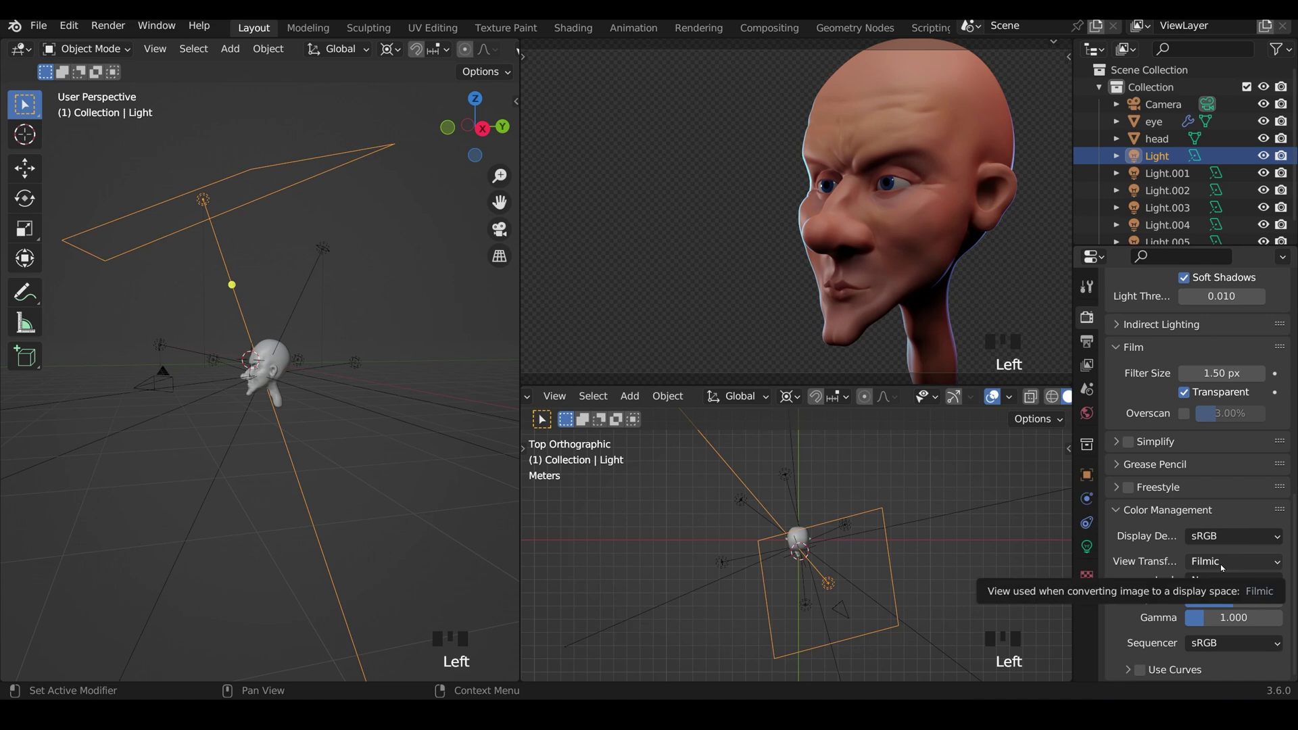
click(1223, 580)
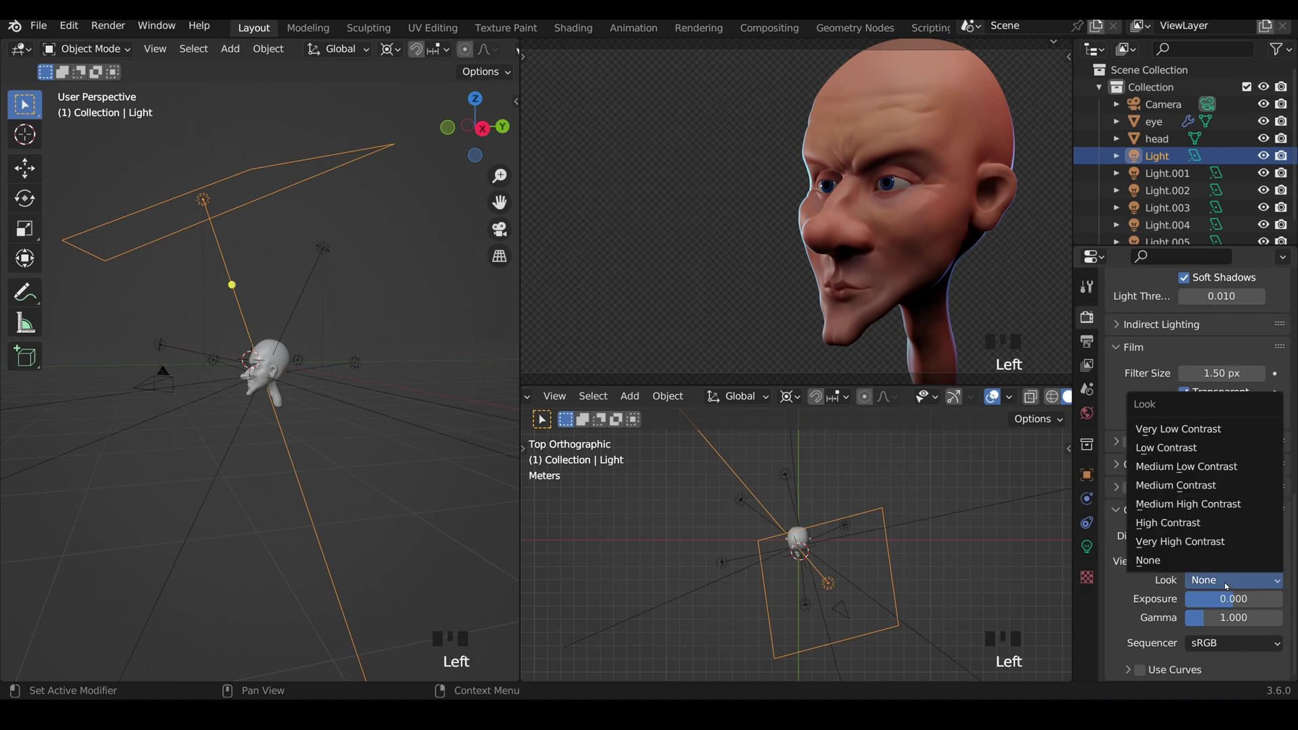
click(1211, 504)
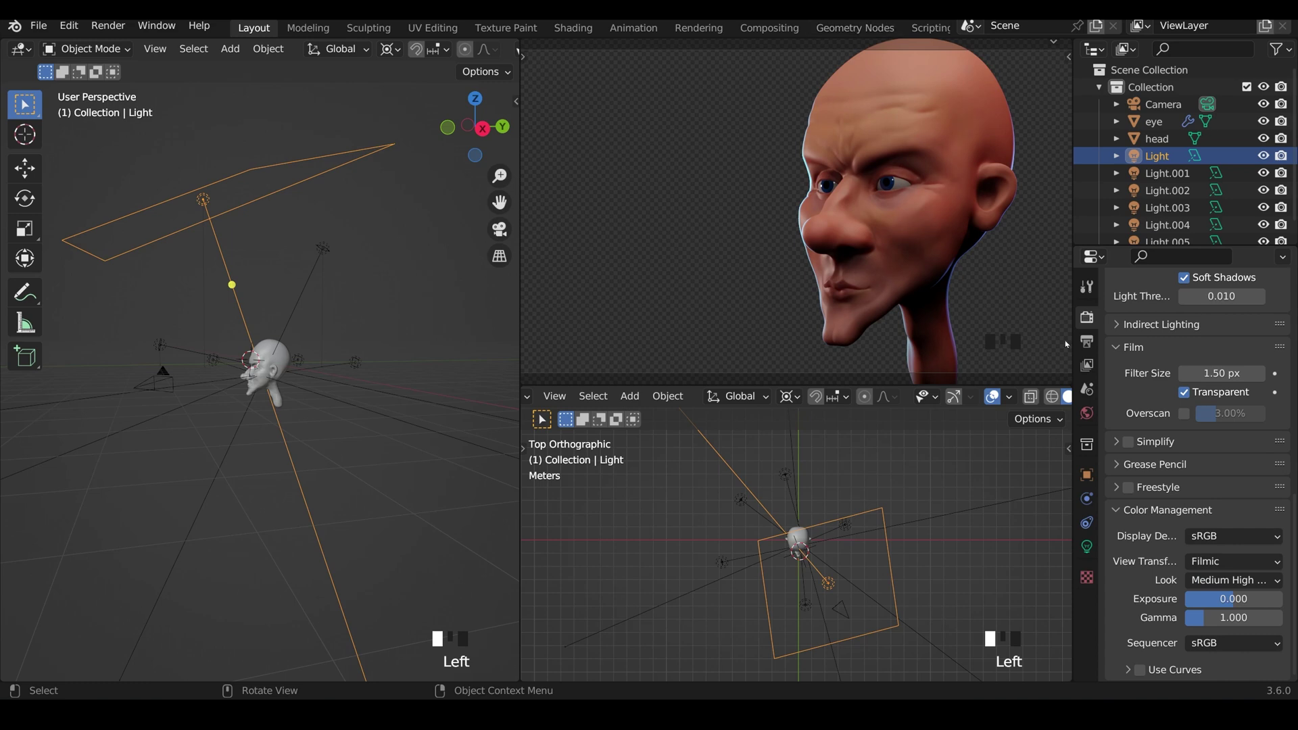
click(1224, 581)
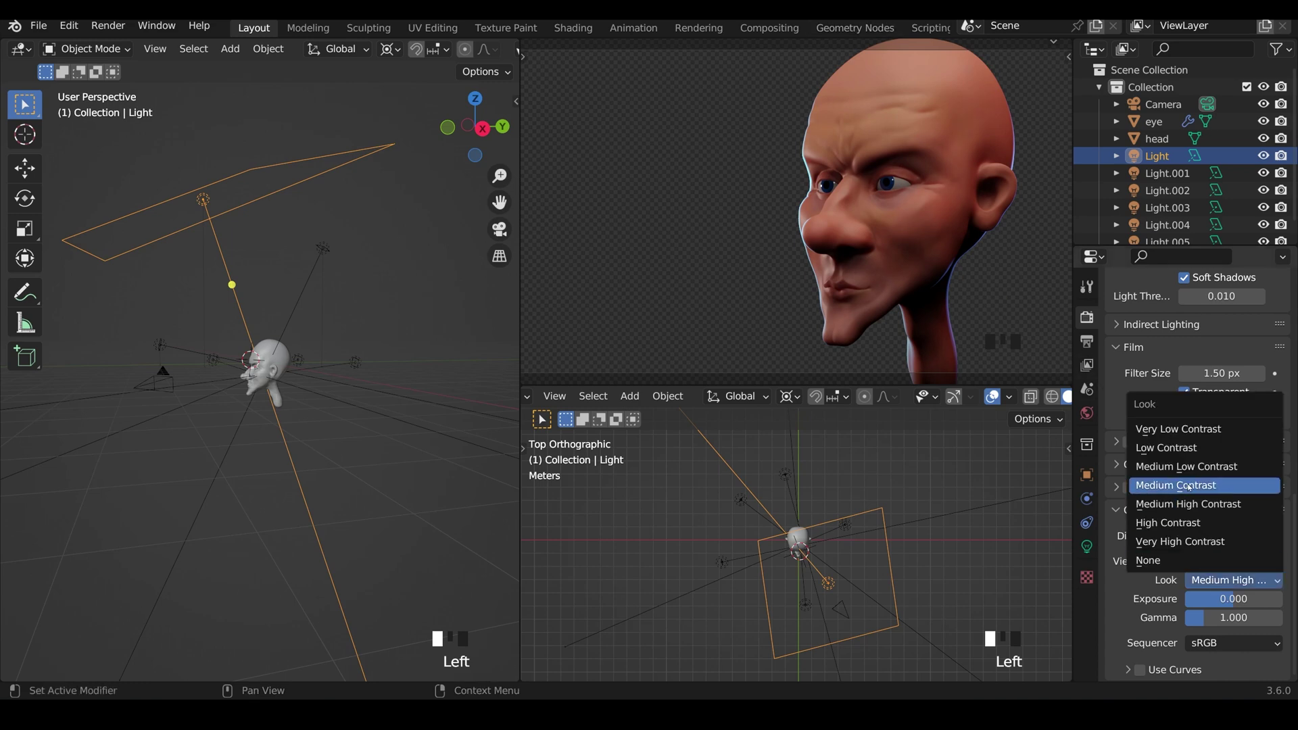
click(1211, 487)
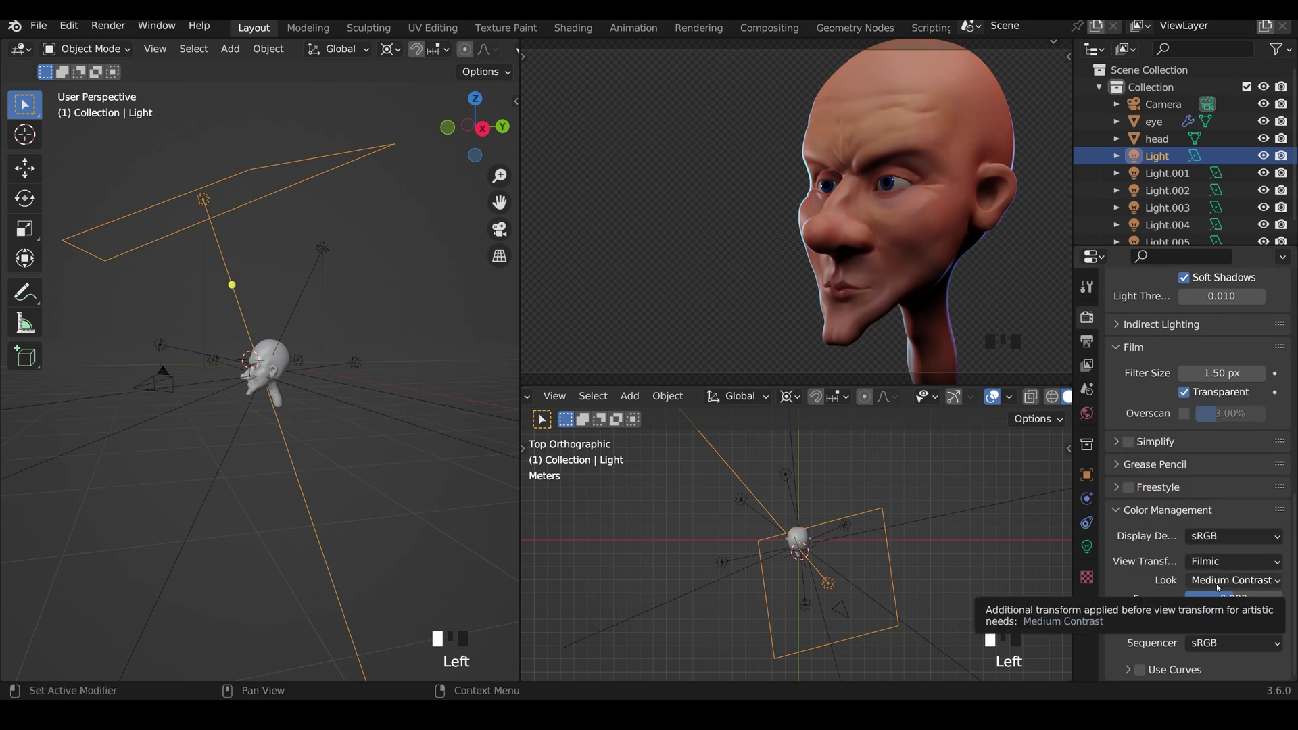